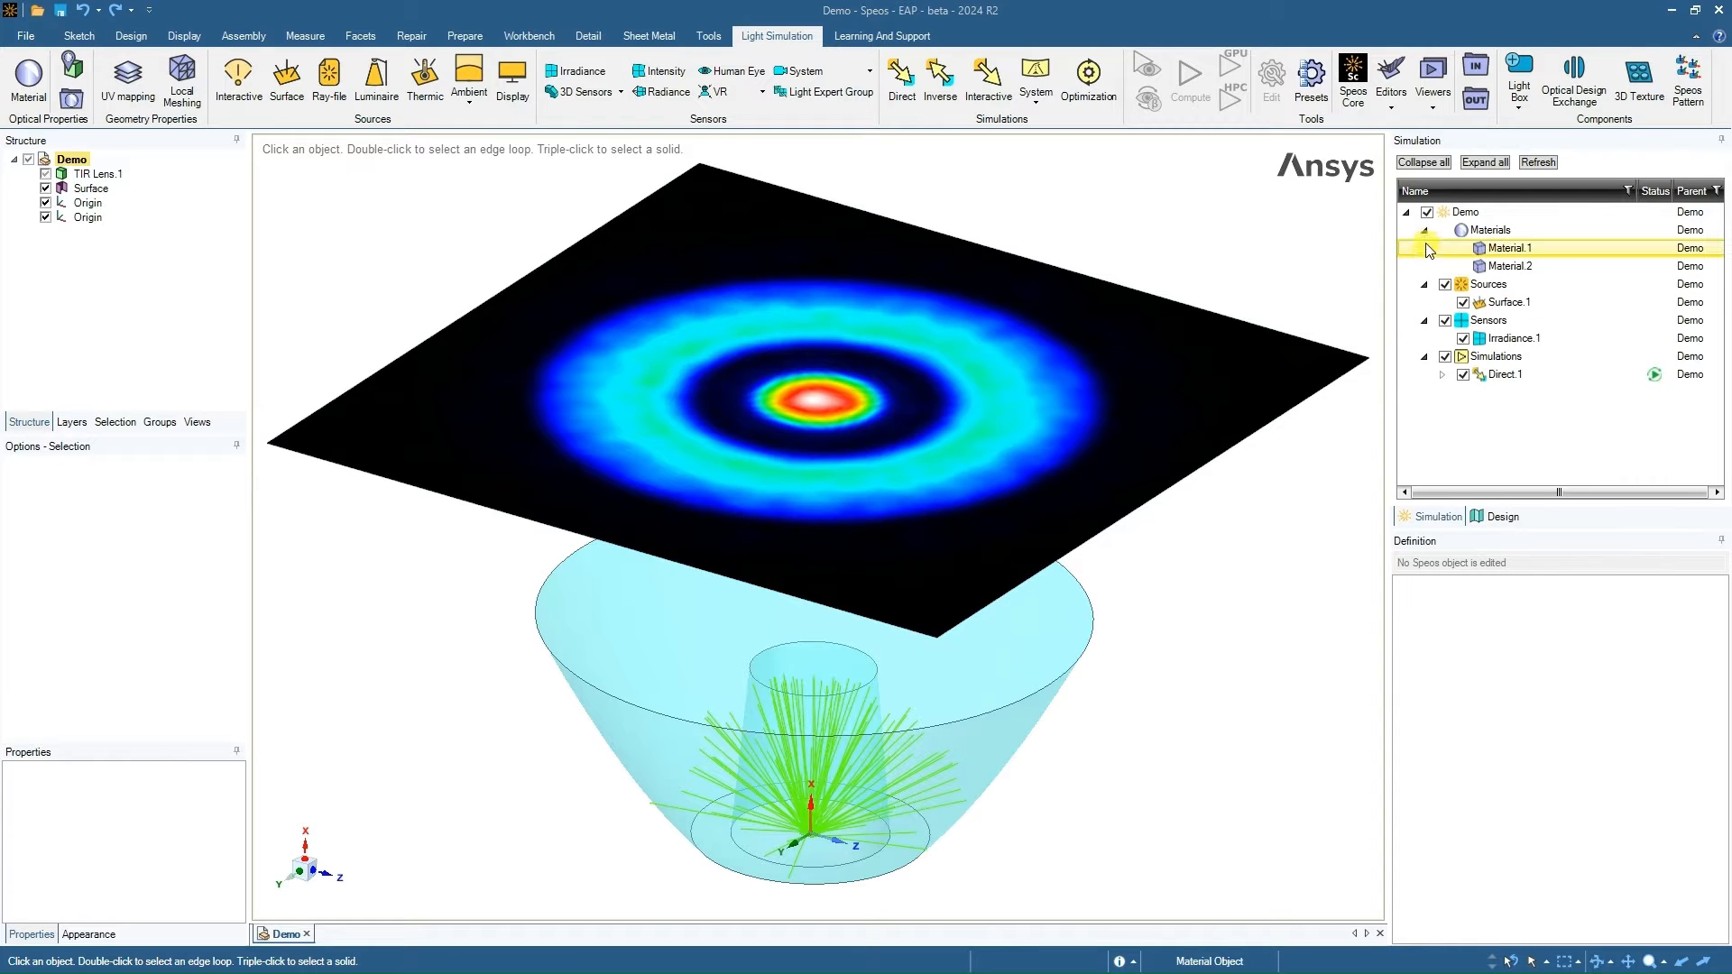
- Hide all simulation objects and round the TIR lens's large upper outer edge with a 3 mm radius
{"action": "left_click", "coordinate": [1426, 212]}
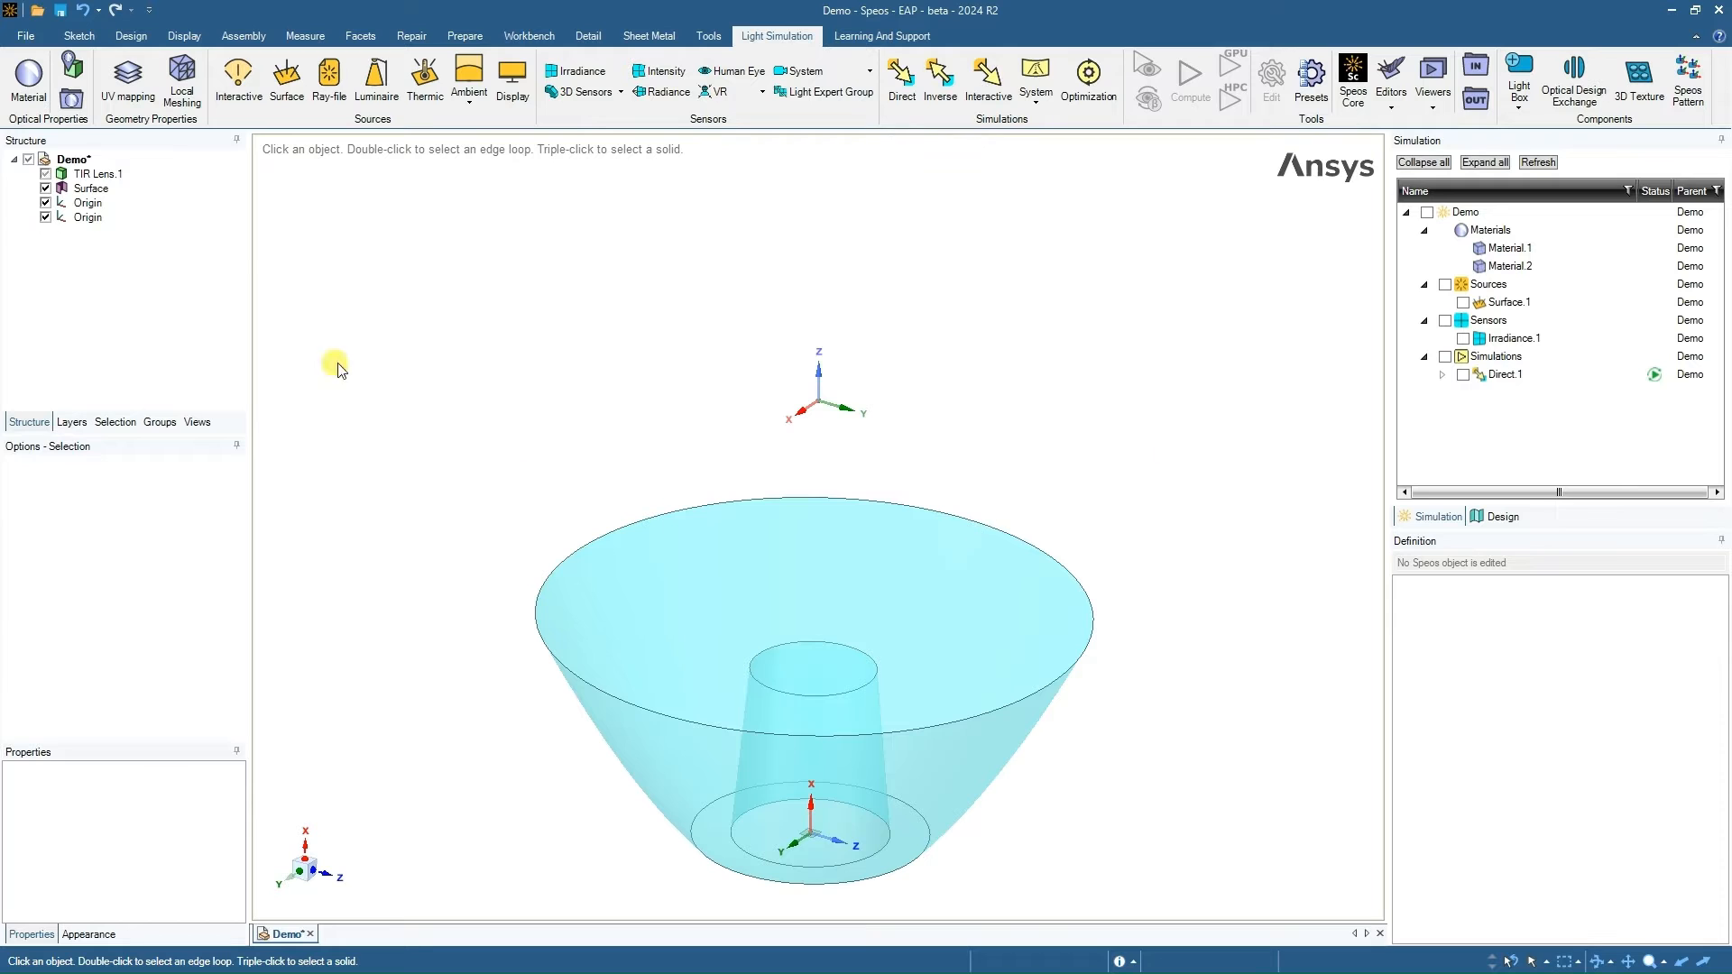
{"action": "left_click", "coordinate": [135, 37]}
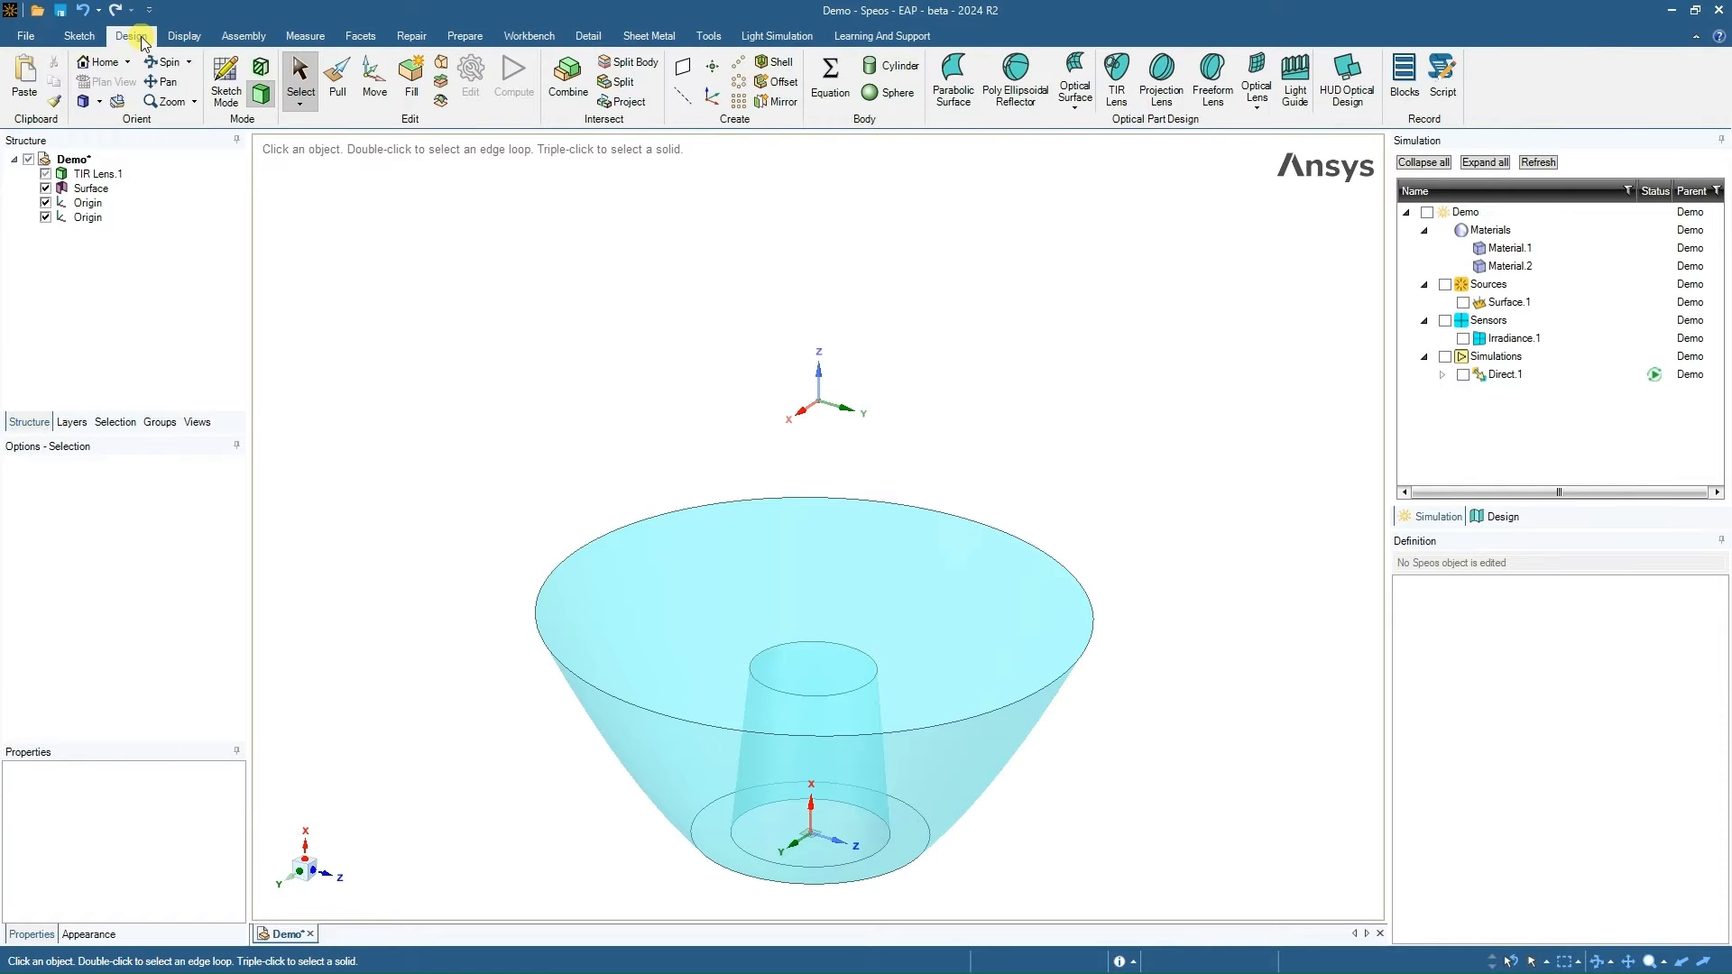
{"action": "left_click", "coordinate": [535, 597]}
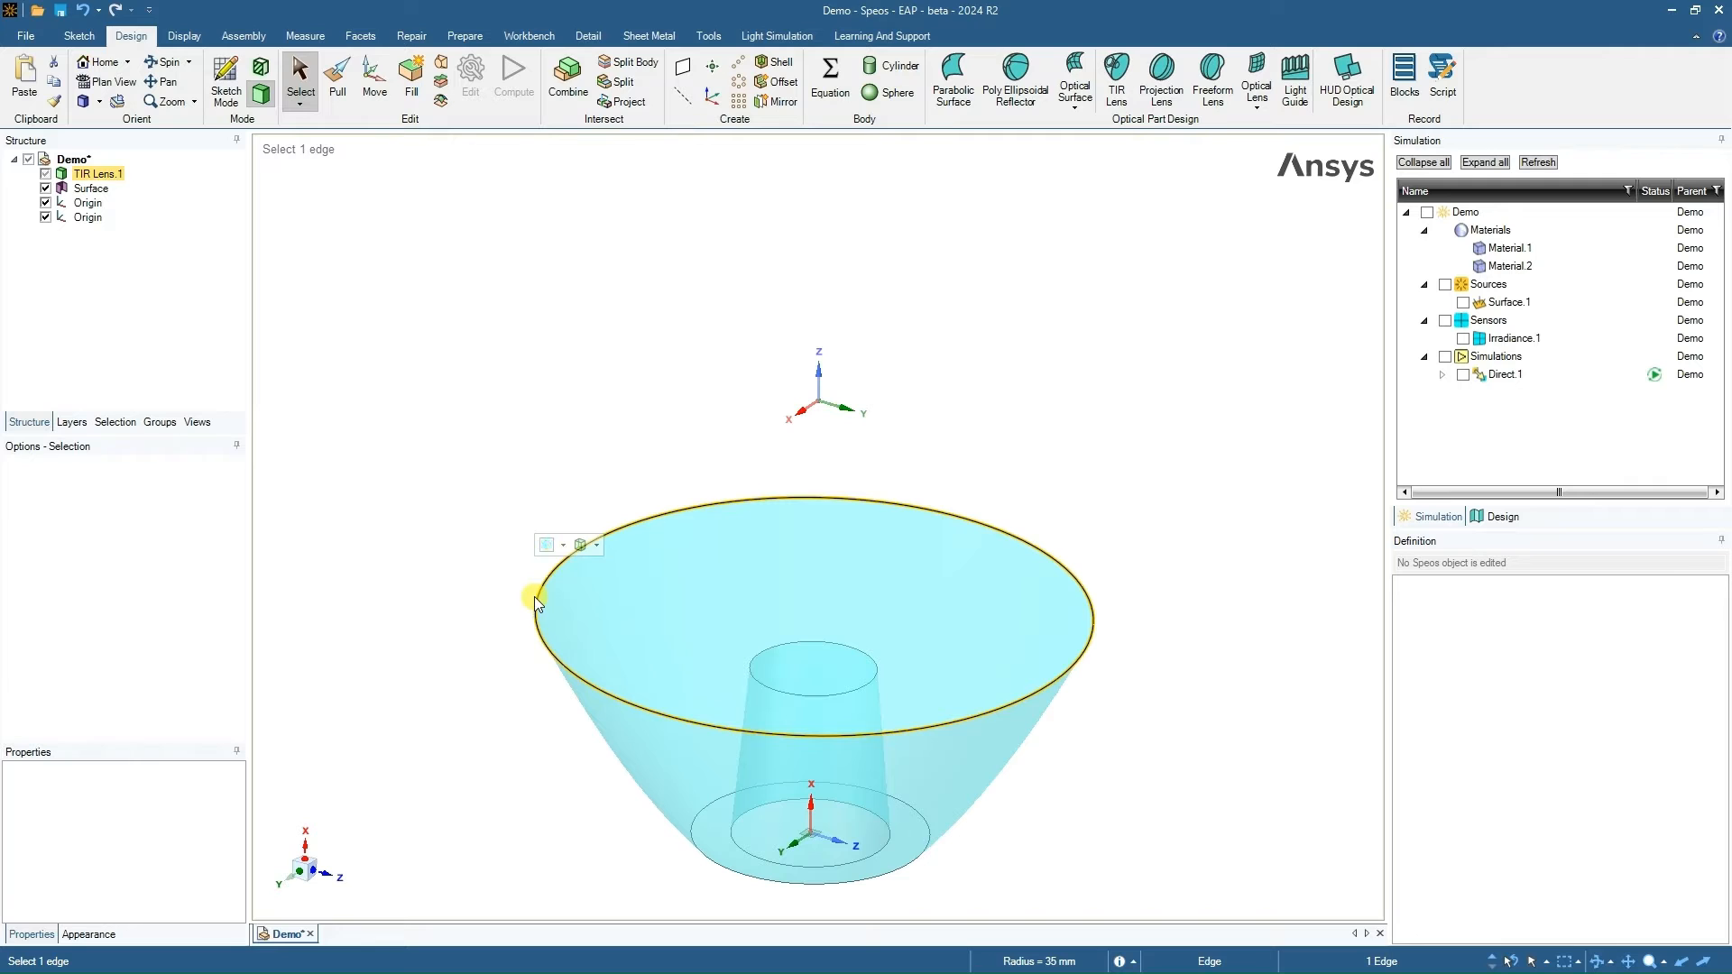
{"action": "left_click", "coordinate": [341, 90]}
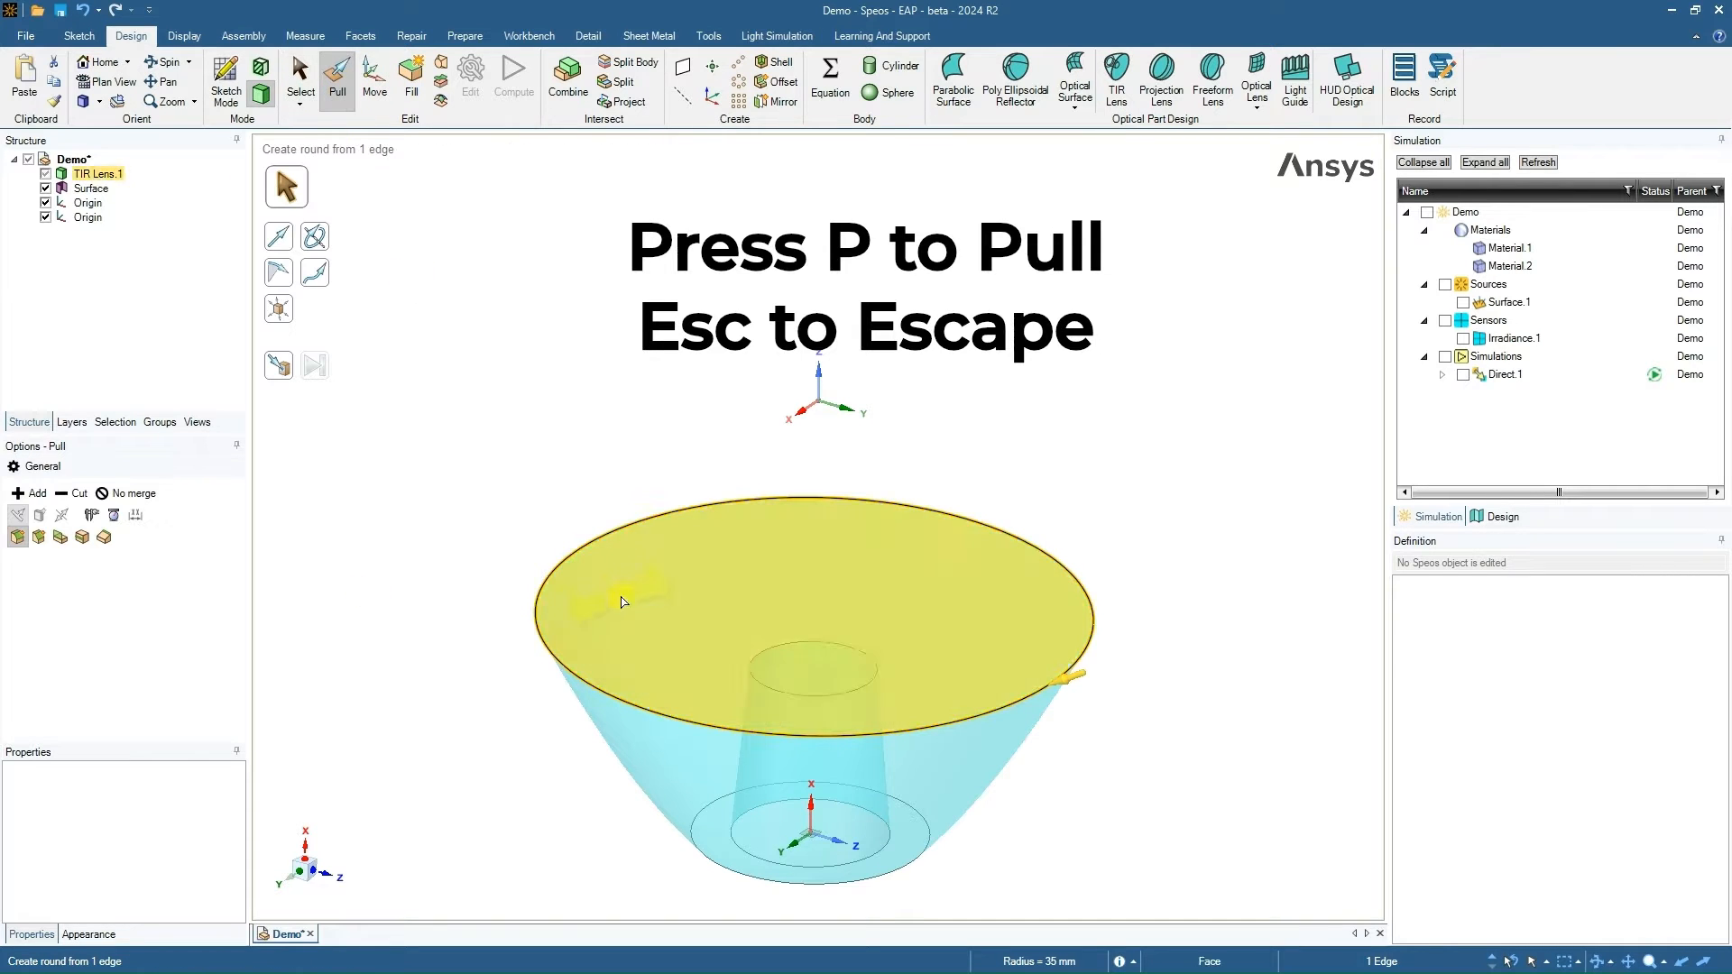
{"action": "left_click_drag", "start_coordinate": [1014, 539], "coordinate": [968, 560]}
{"action": "type", "text": "3"}
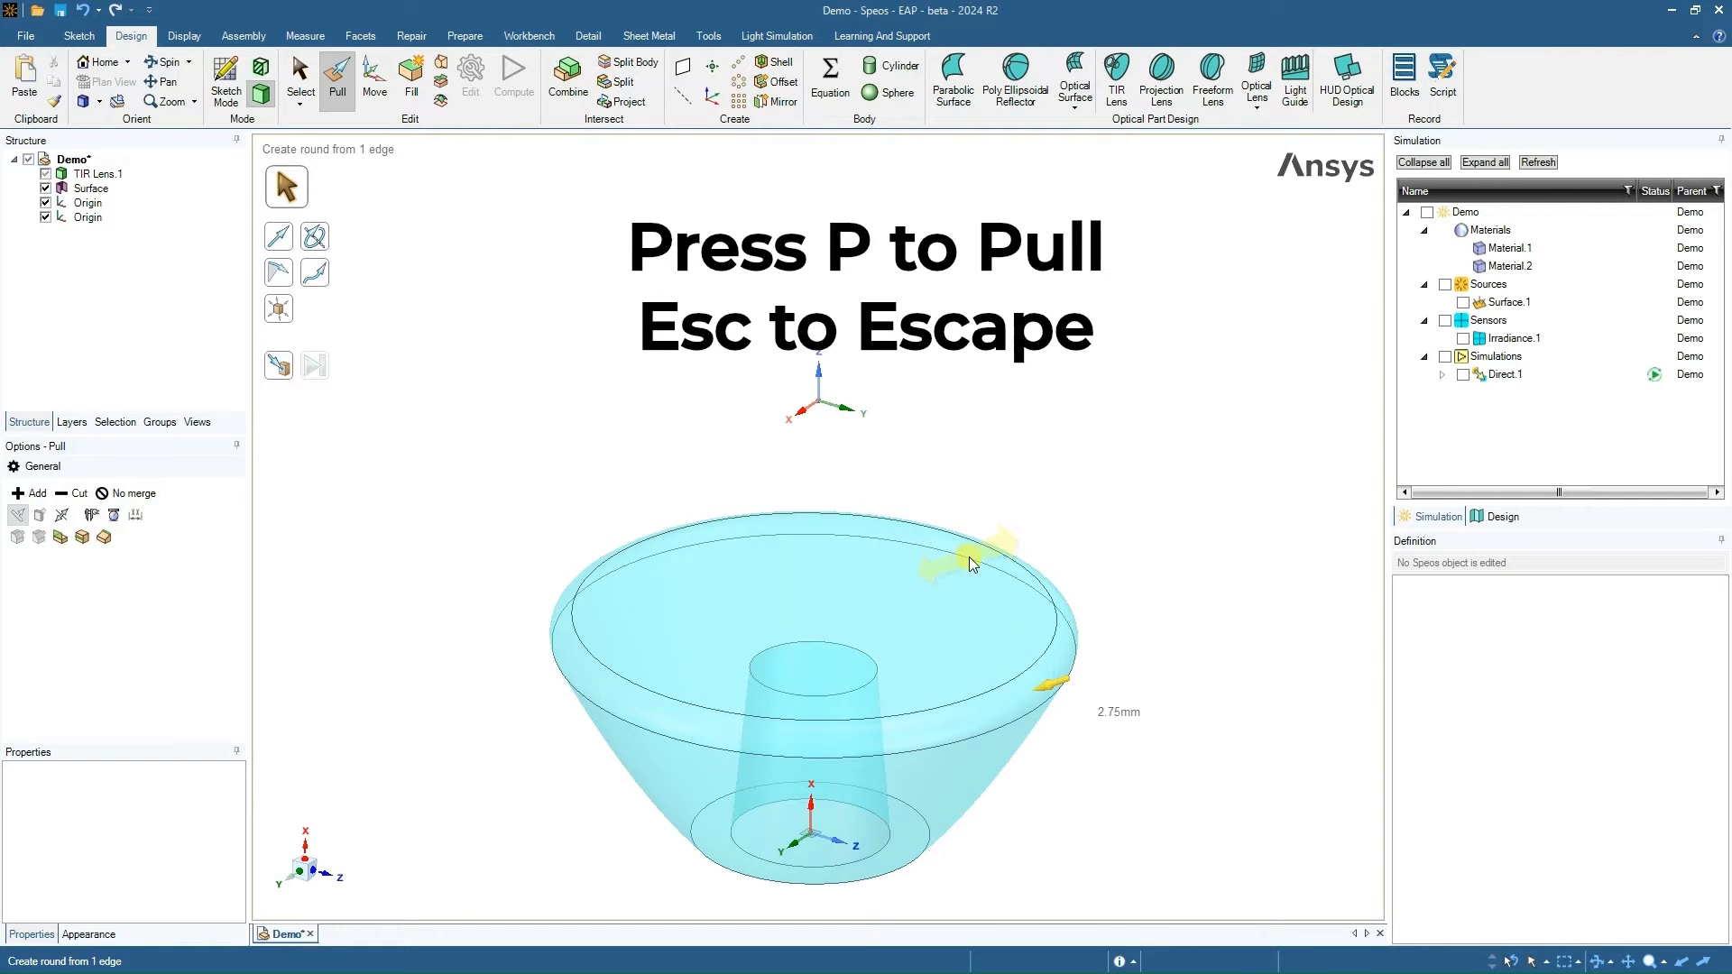
{"action": "key", "text": "Return"}
{"action": "left_click", "coordinate": [581, 493]}
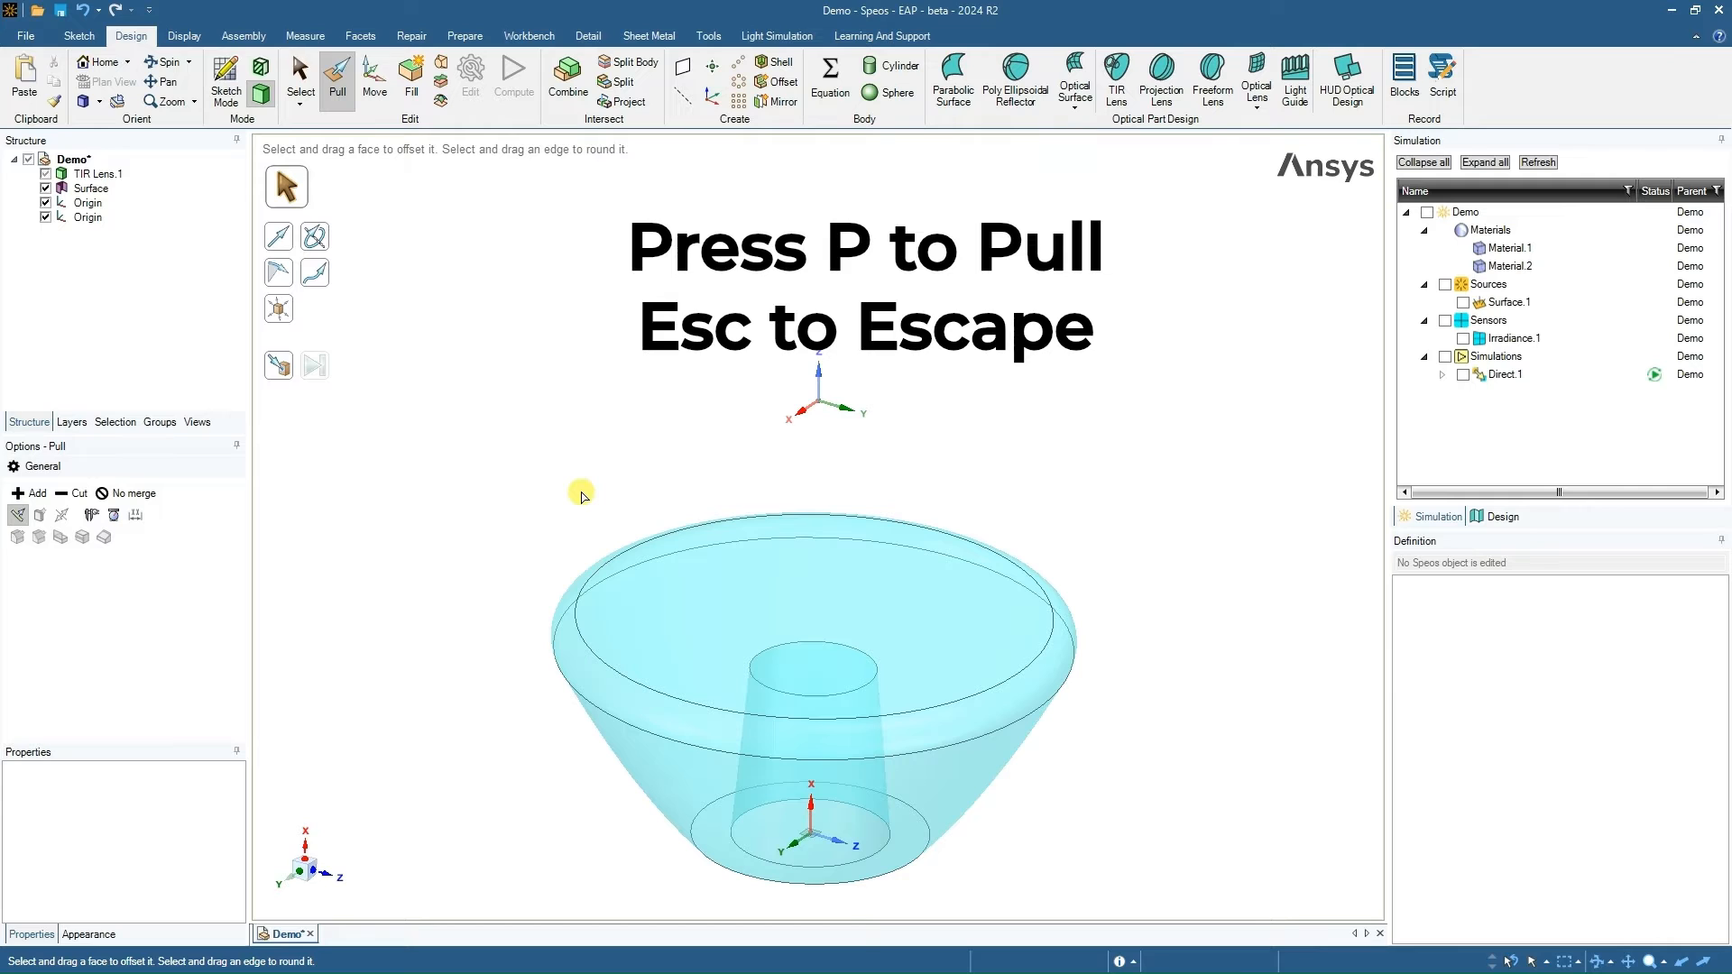
{"action": "key", "text": "Escape"}
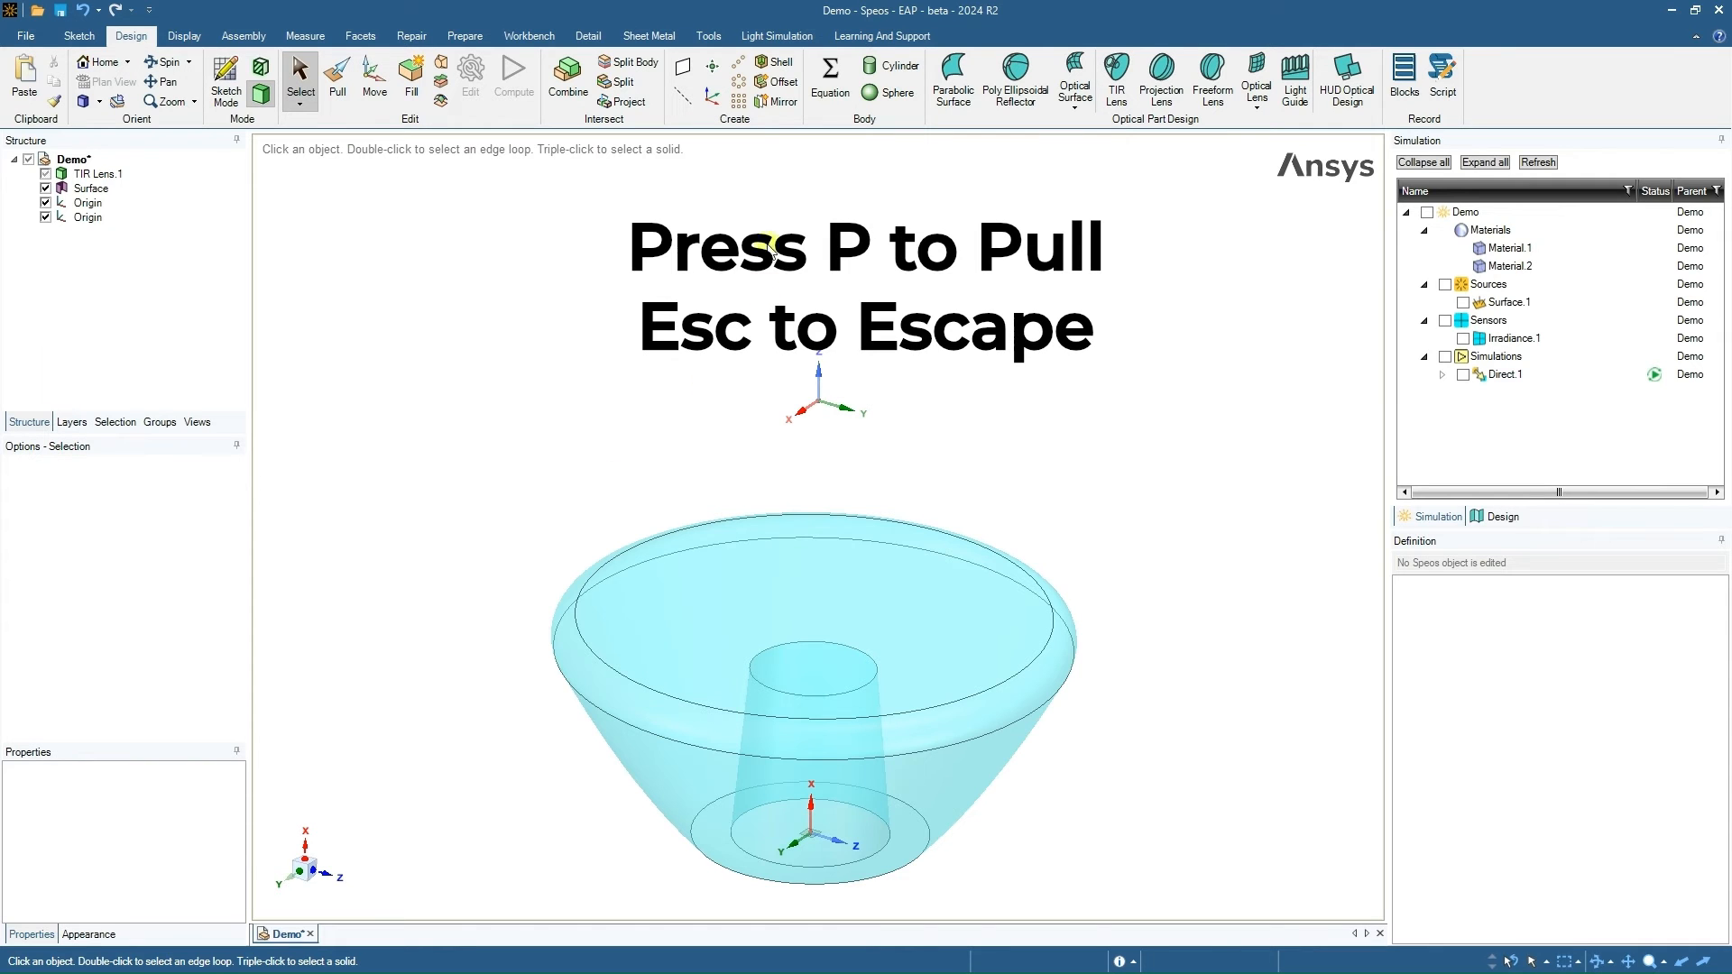
- Add a Natural Light ambient source and show it in the 3D view
{"action": "left_click", "coordinate": [781, 37]}
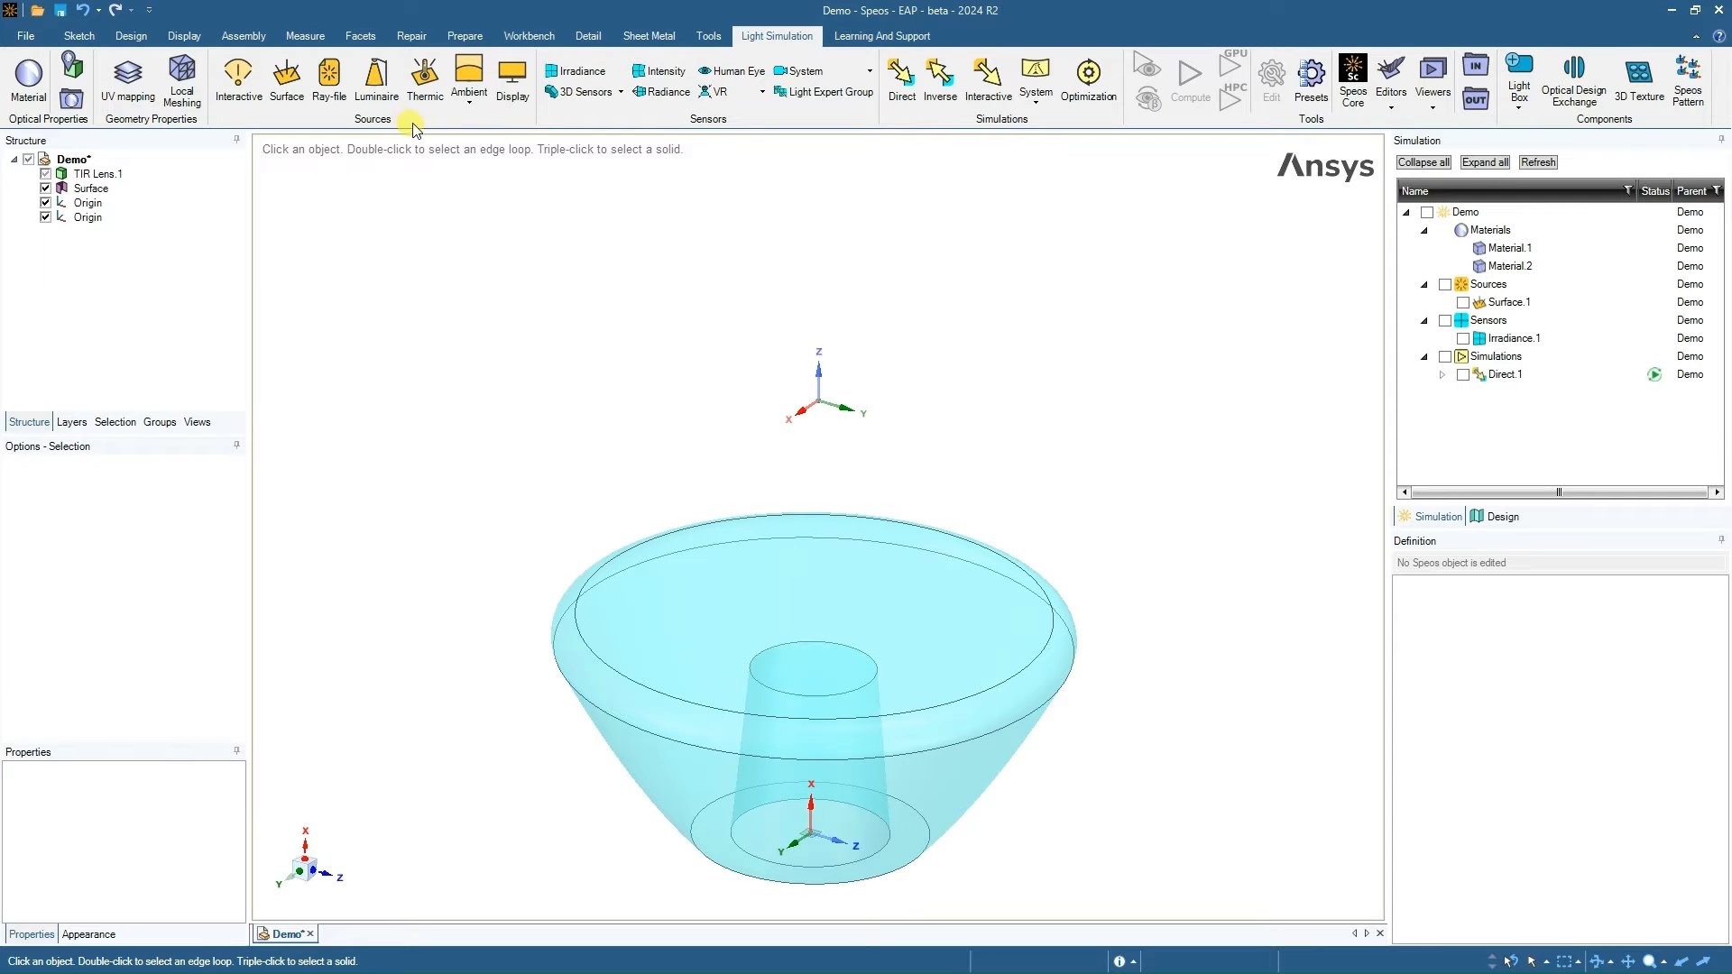
{"action": "left_click", "coordinate": [471, 104]}
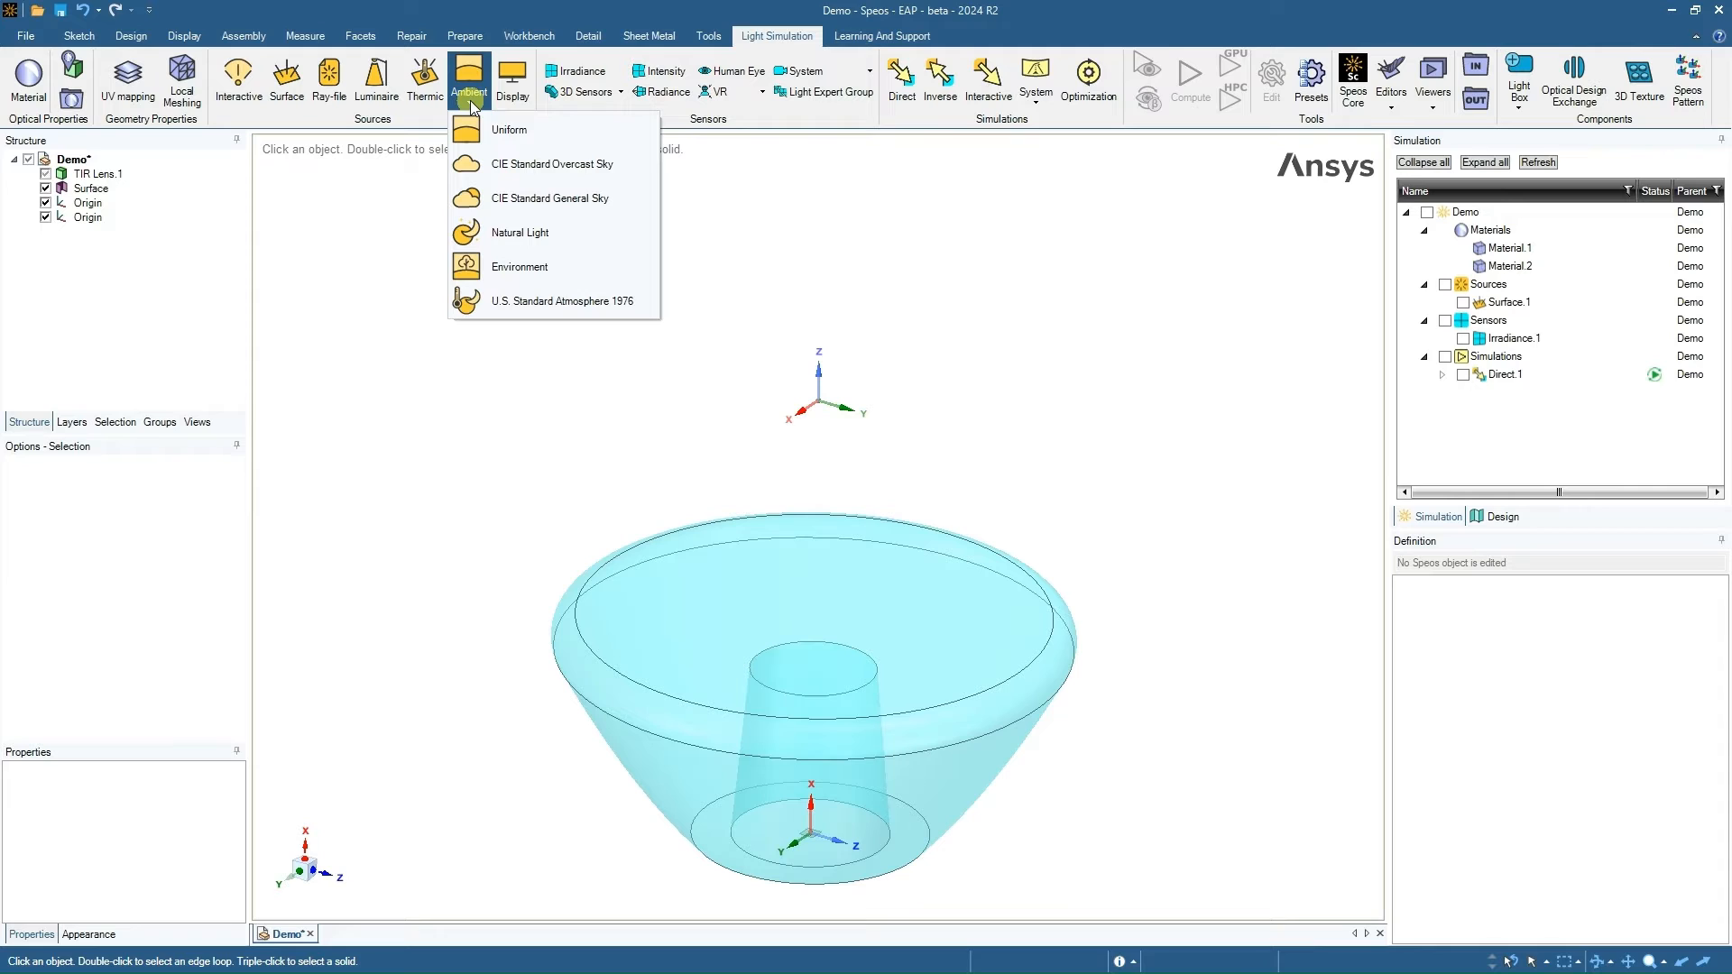
{"action": "left_click", "coordinate": [563, 235]}
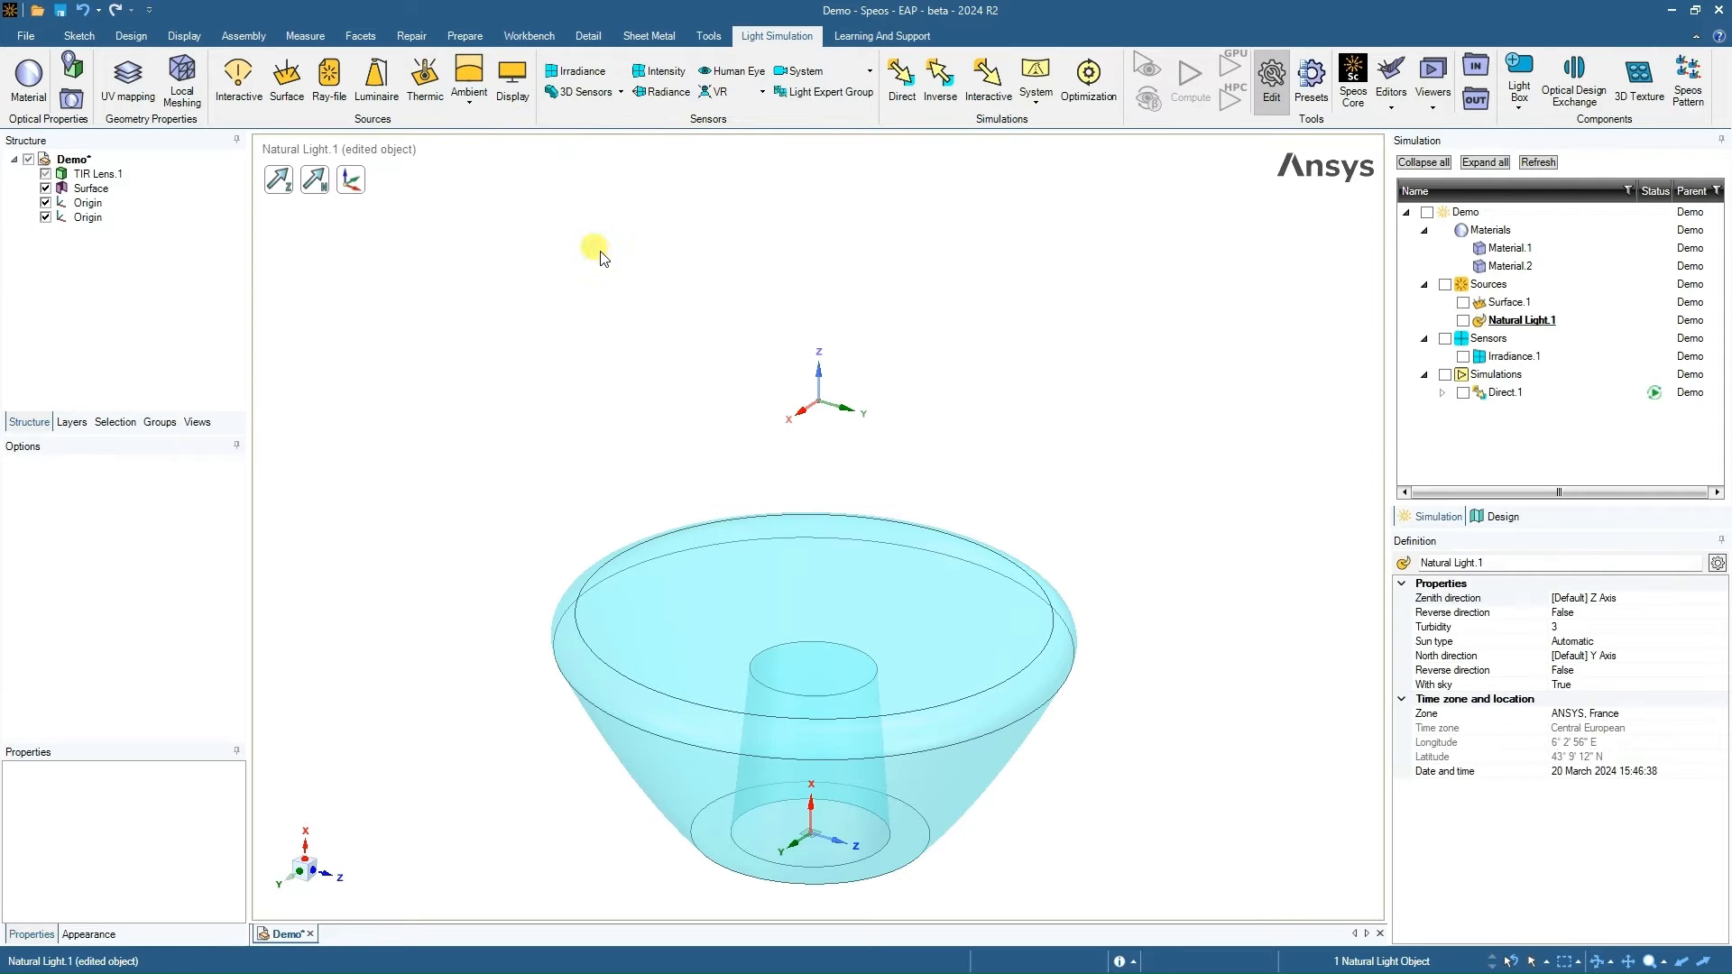
{"action": "left_click", "coordinate": [1462, 320]}
- Set the natural light's zenith direction to the Z axis of the origin above the lens
{"action": "scroll", "coordinate": [1025, 441], "scroll_direction": "down", "scroll_amount": 5}
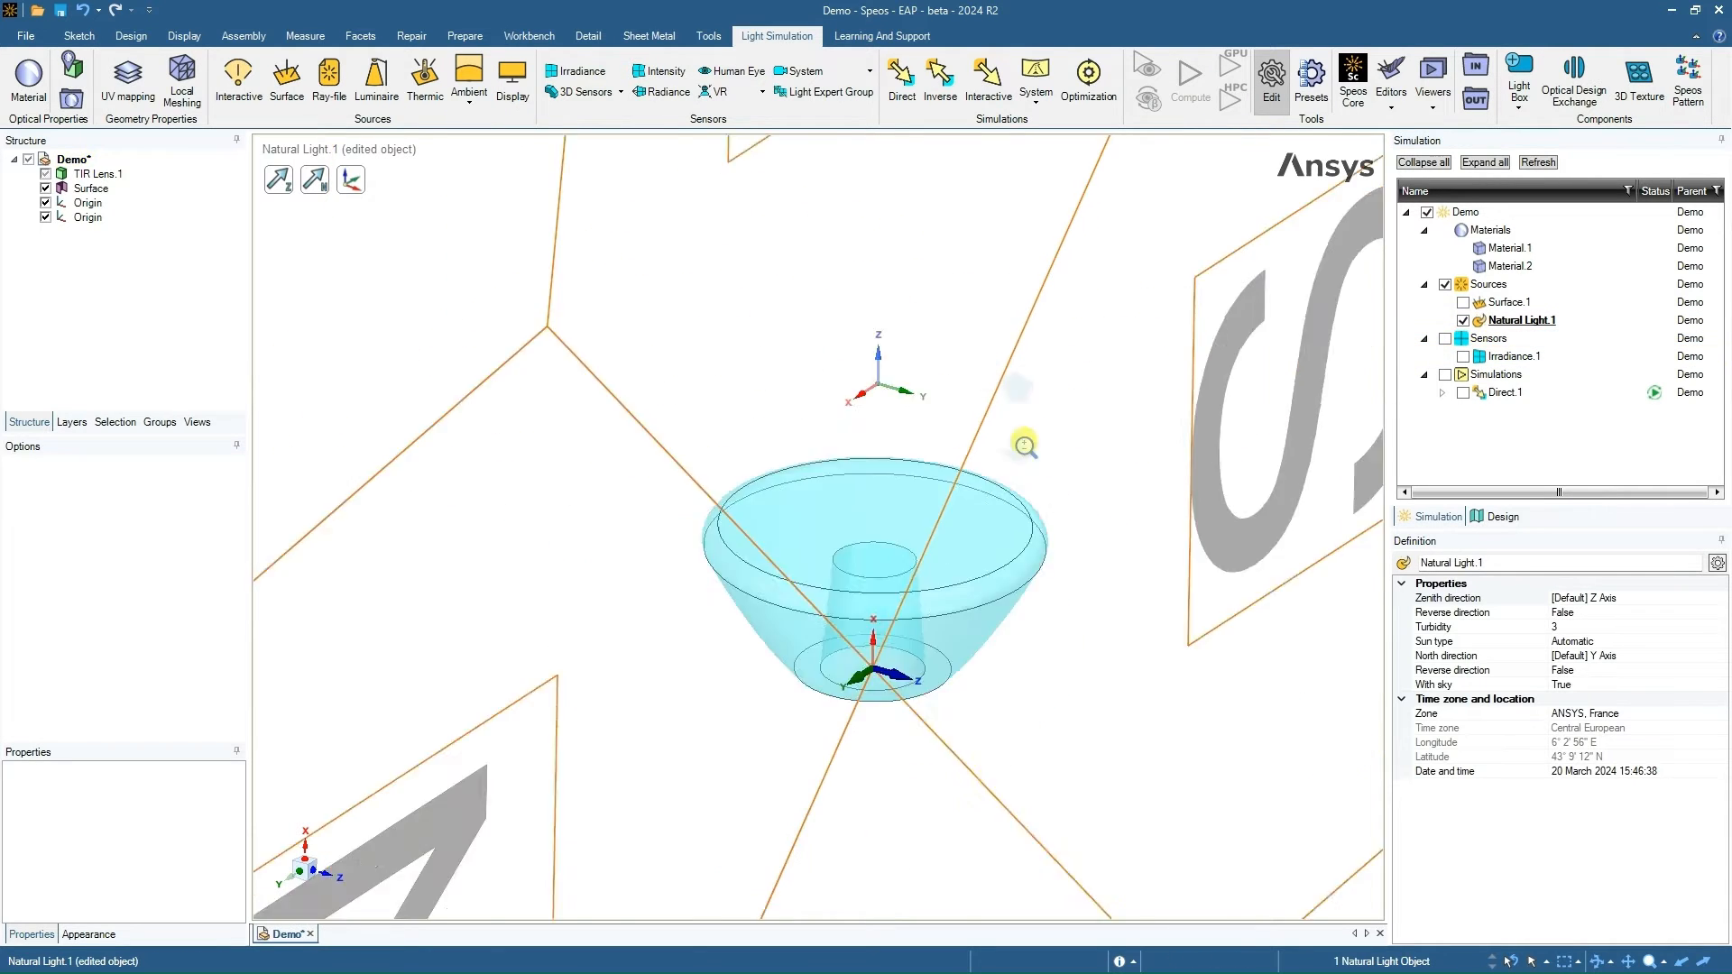
{"action": "middle_click_drag", "start_coordinate": [328, 371], "coordinate": [309, 469], "text": "shift"}
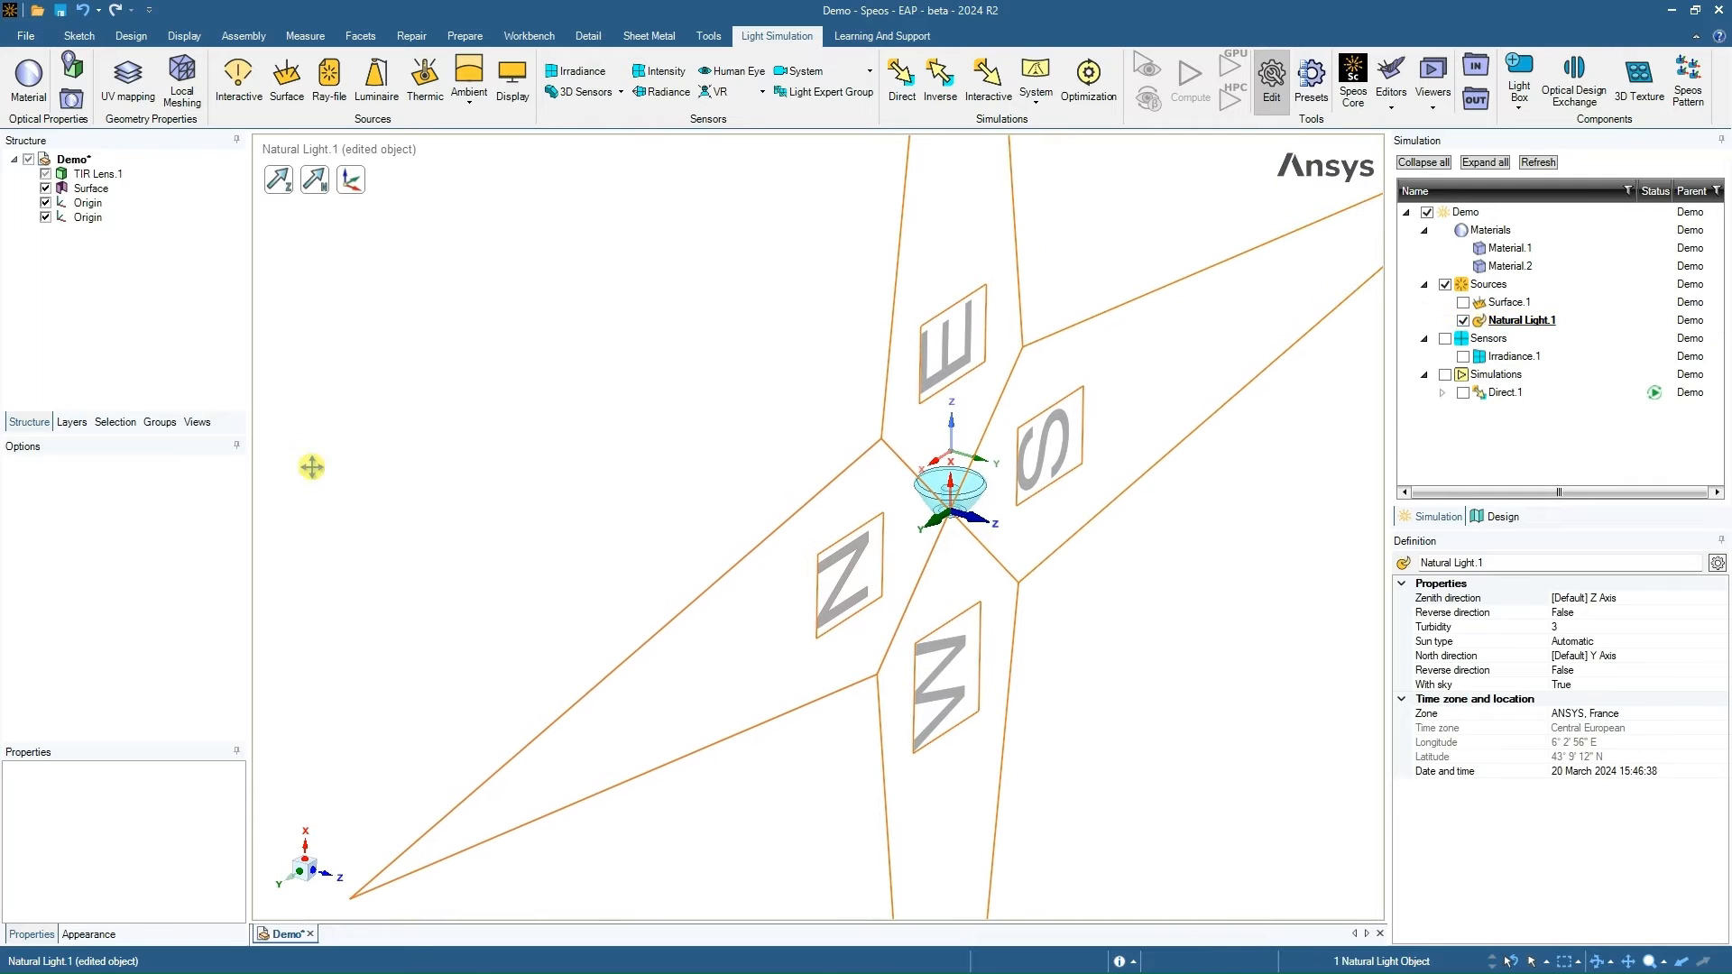
{"action": "left_click", "coordinate": [280, 187]}
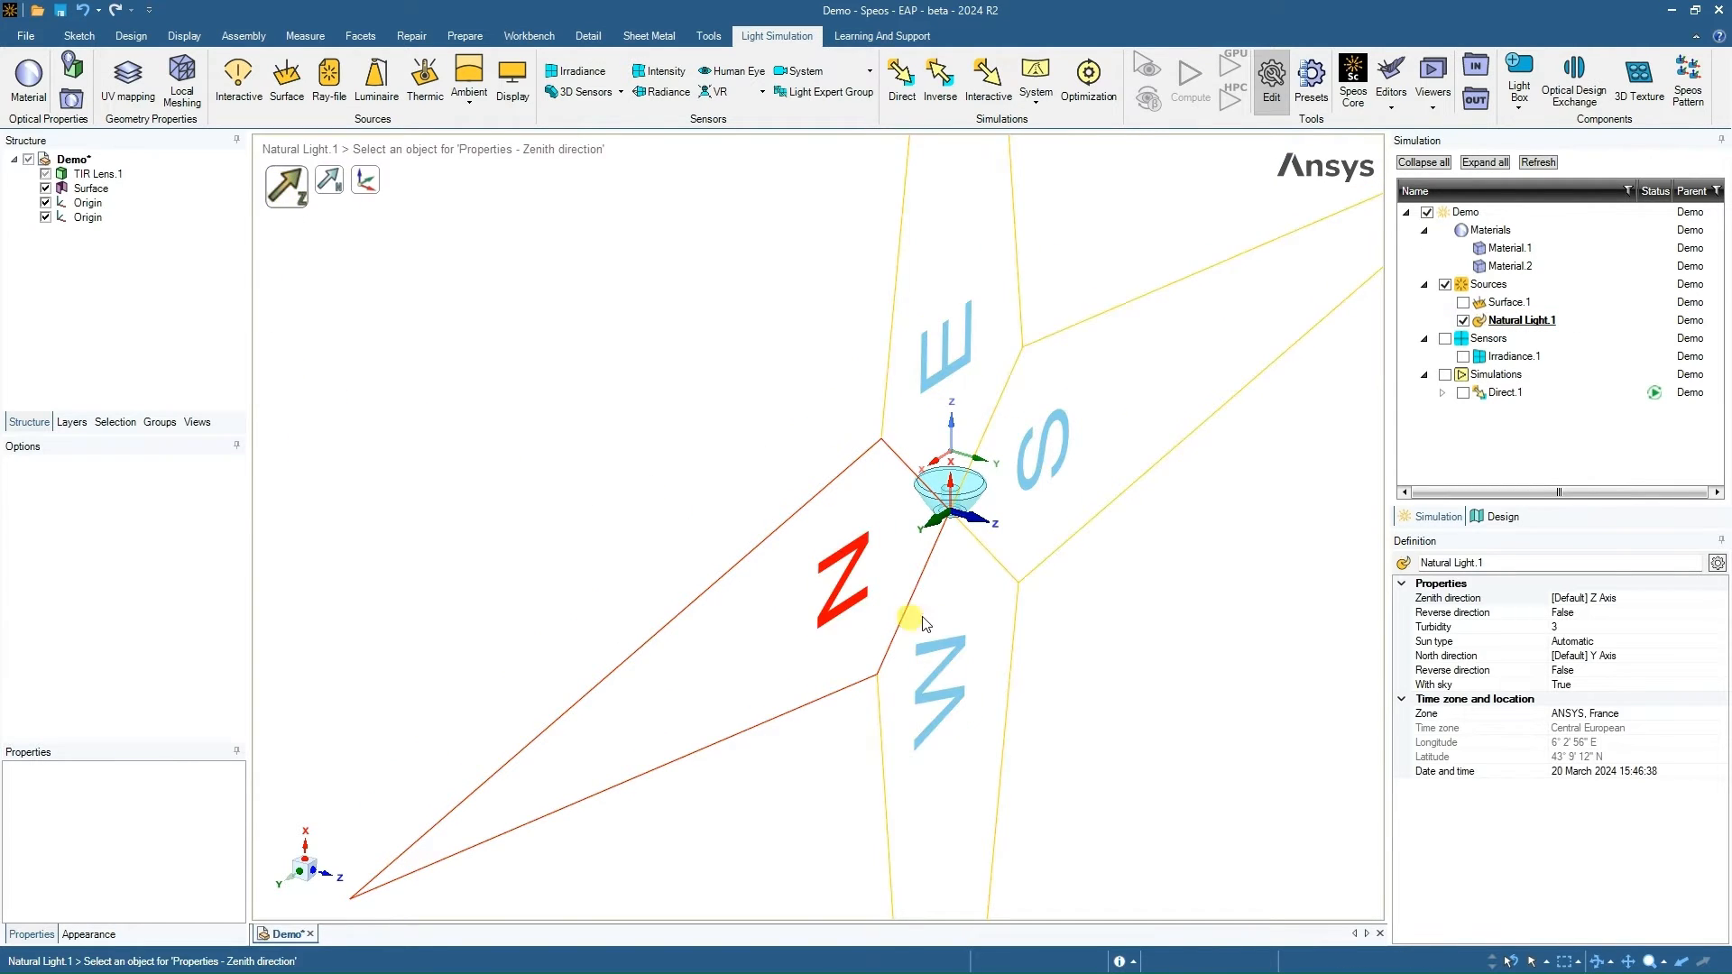
{"action": "left_click", "coordinate": [952, 428]}
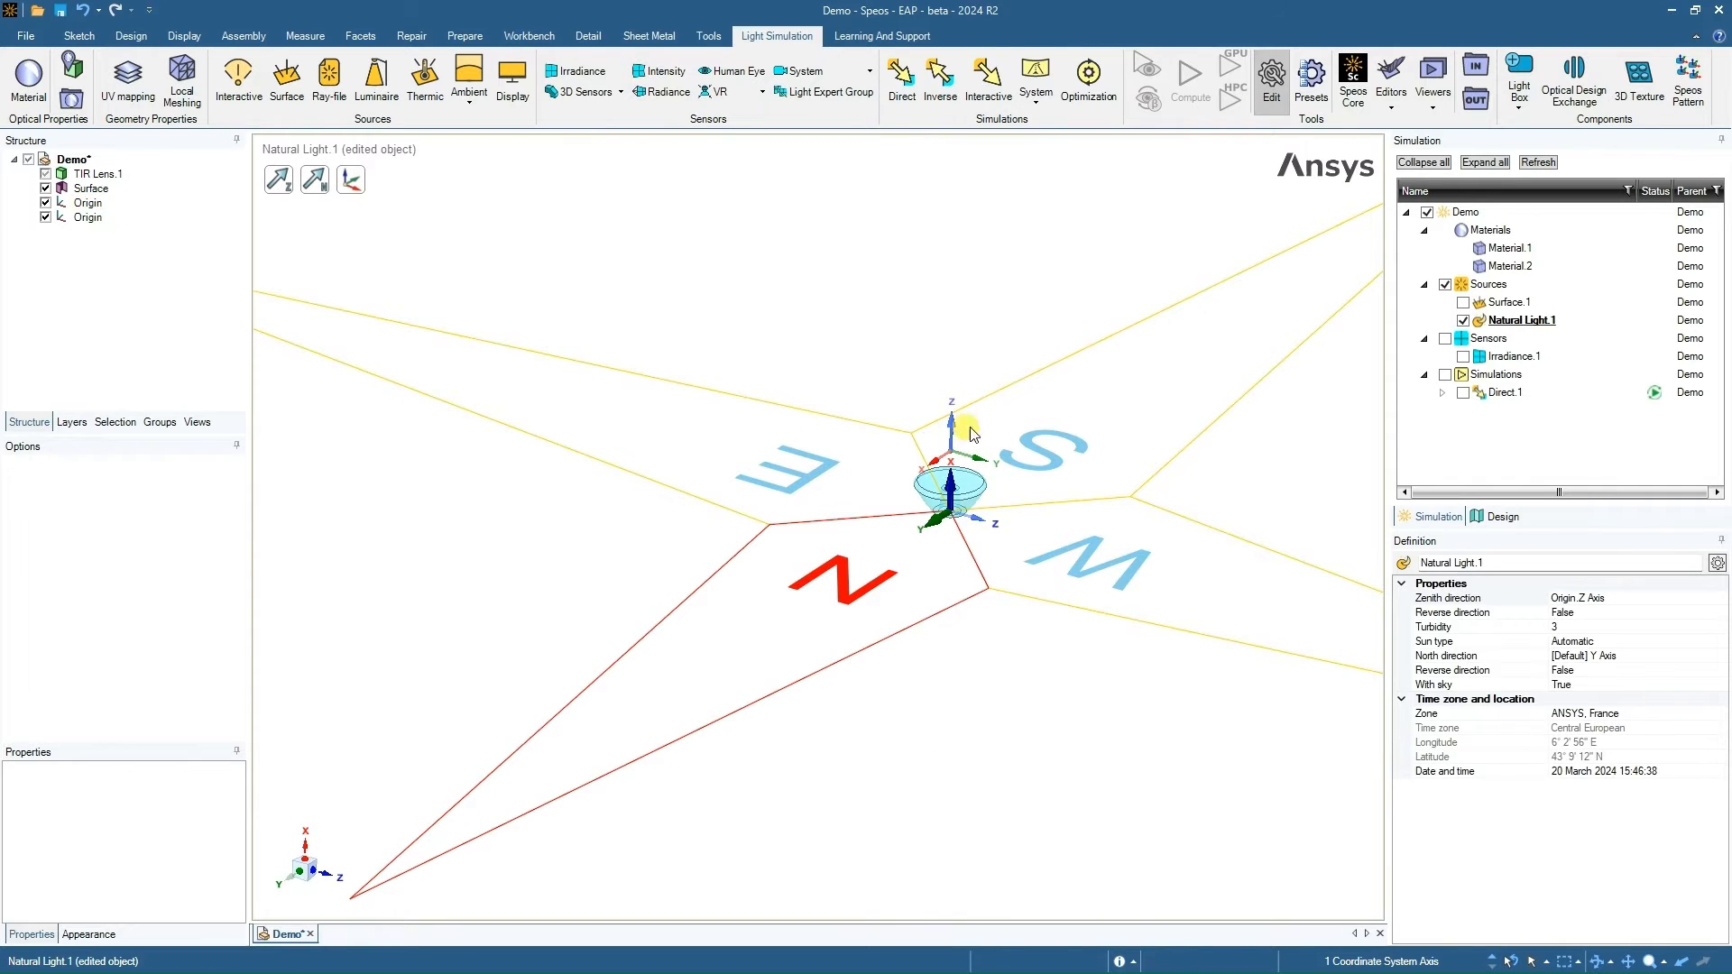
- Set the natural light's date and time to 20 March 2024 07:46:38 and finish editing the source
{"action": "left_click", "coordinate": [1625, 773]}
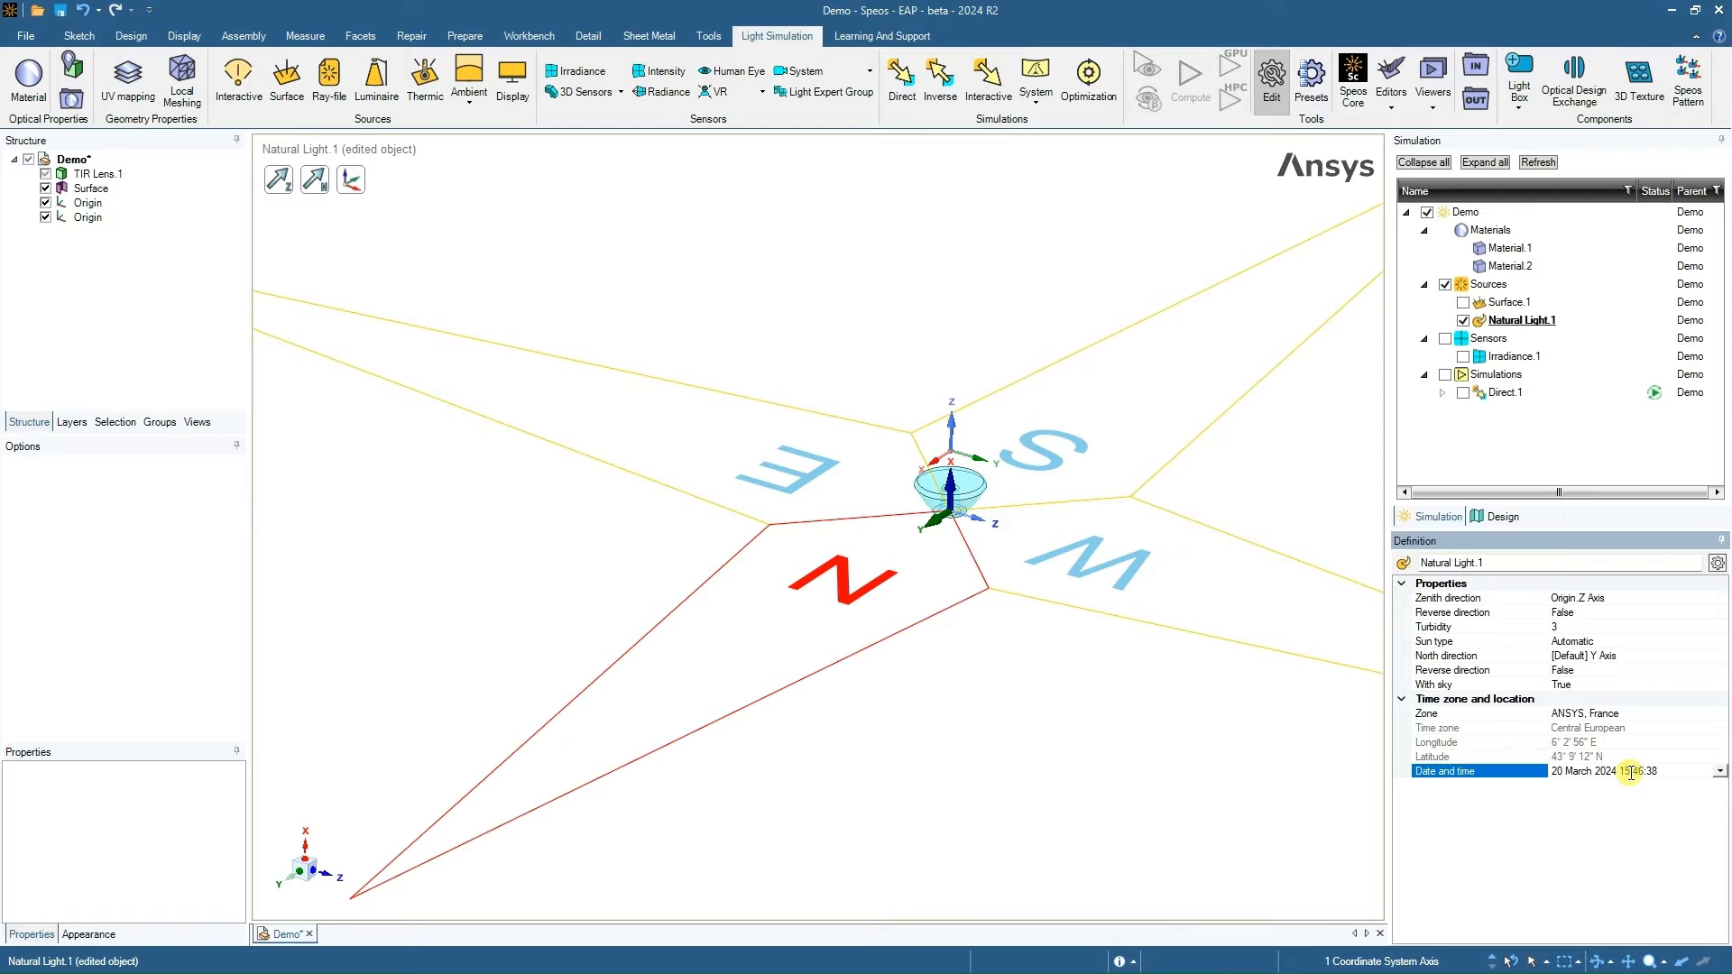
{"action": "key", "text": "BackSpace"}
{"action": "key", "text": "BackSpace"}
{"action": "type", "text": "07"}
{"action": "key", "text": "Return"}
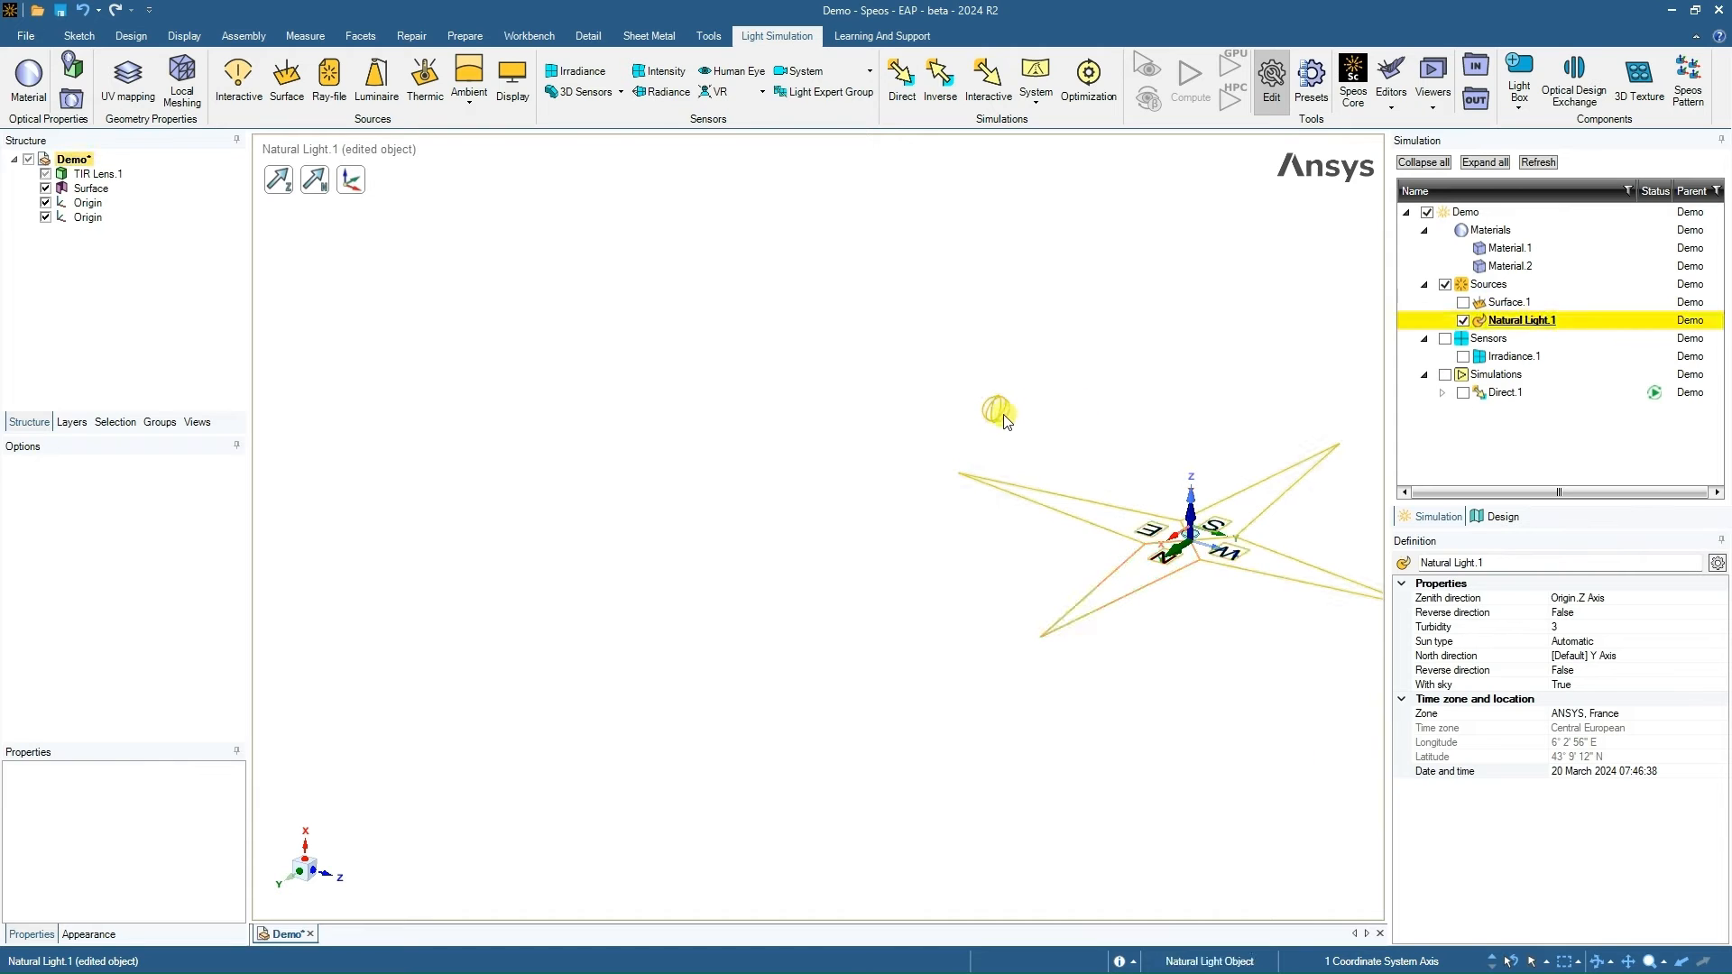
{"action": "middle_click_drag", "start_coordinate": [1145, 532], "coordinate": [892, 547], "text": "shift"}
{"action": "middle_click_drag", "start_coordinate": [893, 546], "coordinate": [893, 452], "text": "ctrl"}
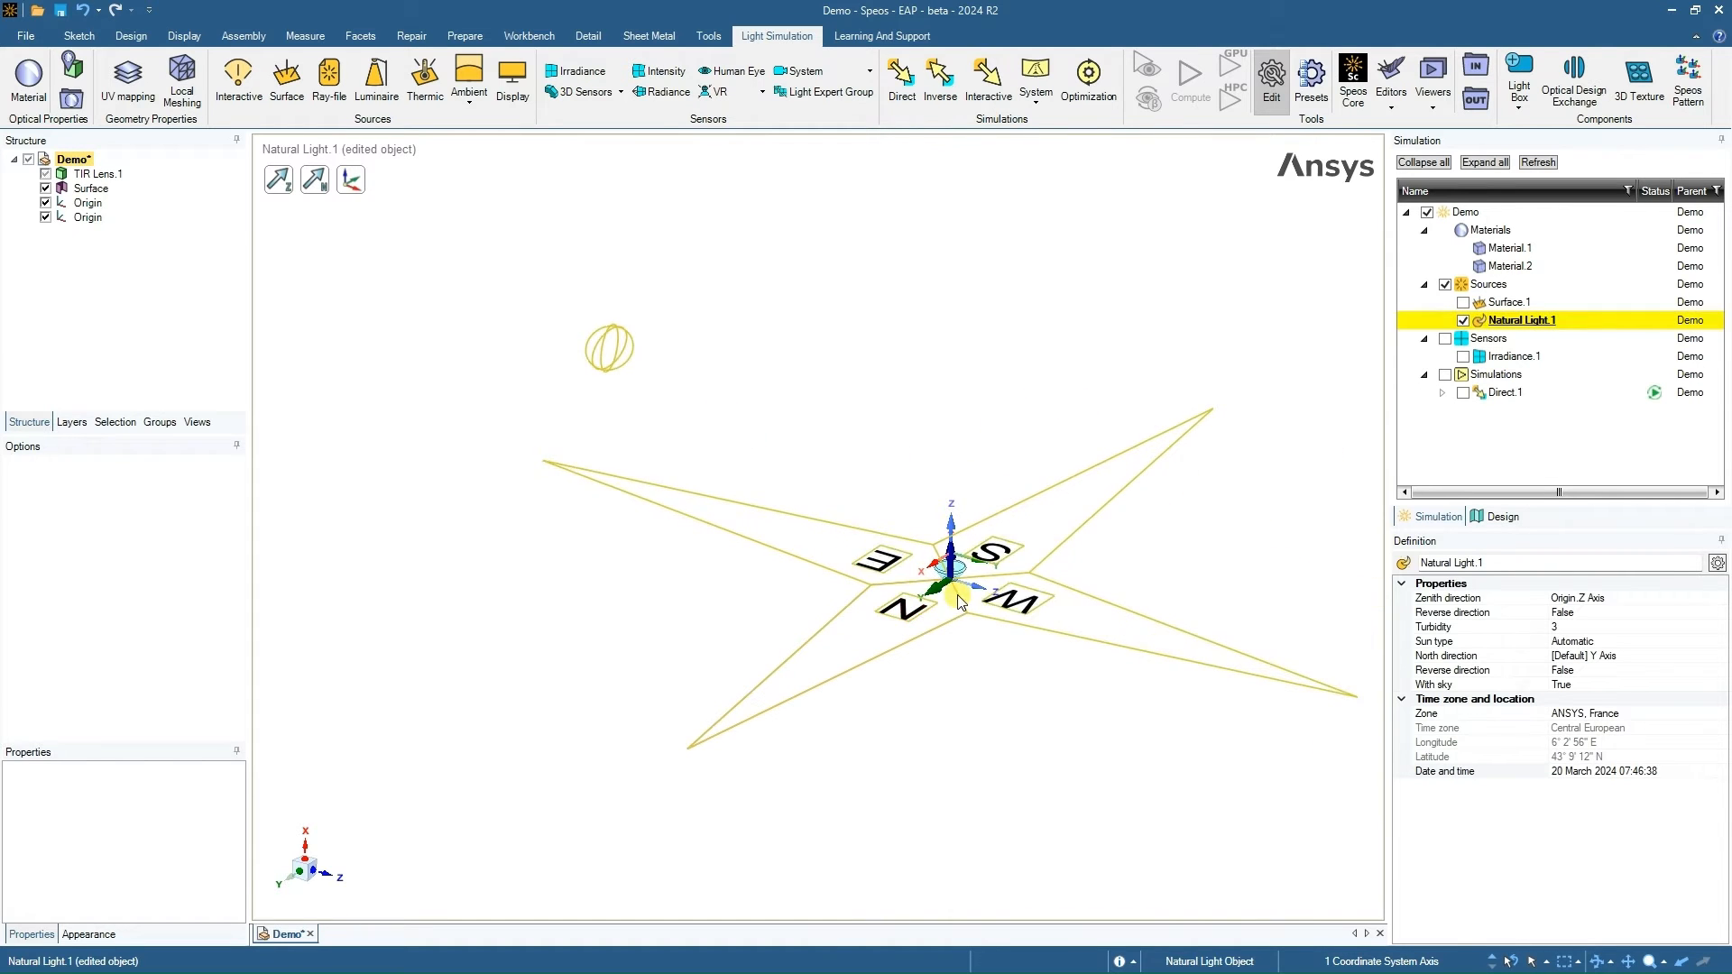
{"action": "left_click", "coordinate": [865, 492]}
{"action": "scroll", "coordinate": [865, 494], "scroll_direction": "down", "scroll_amount": 2}
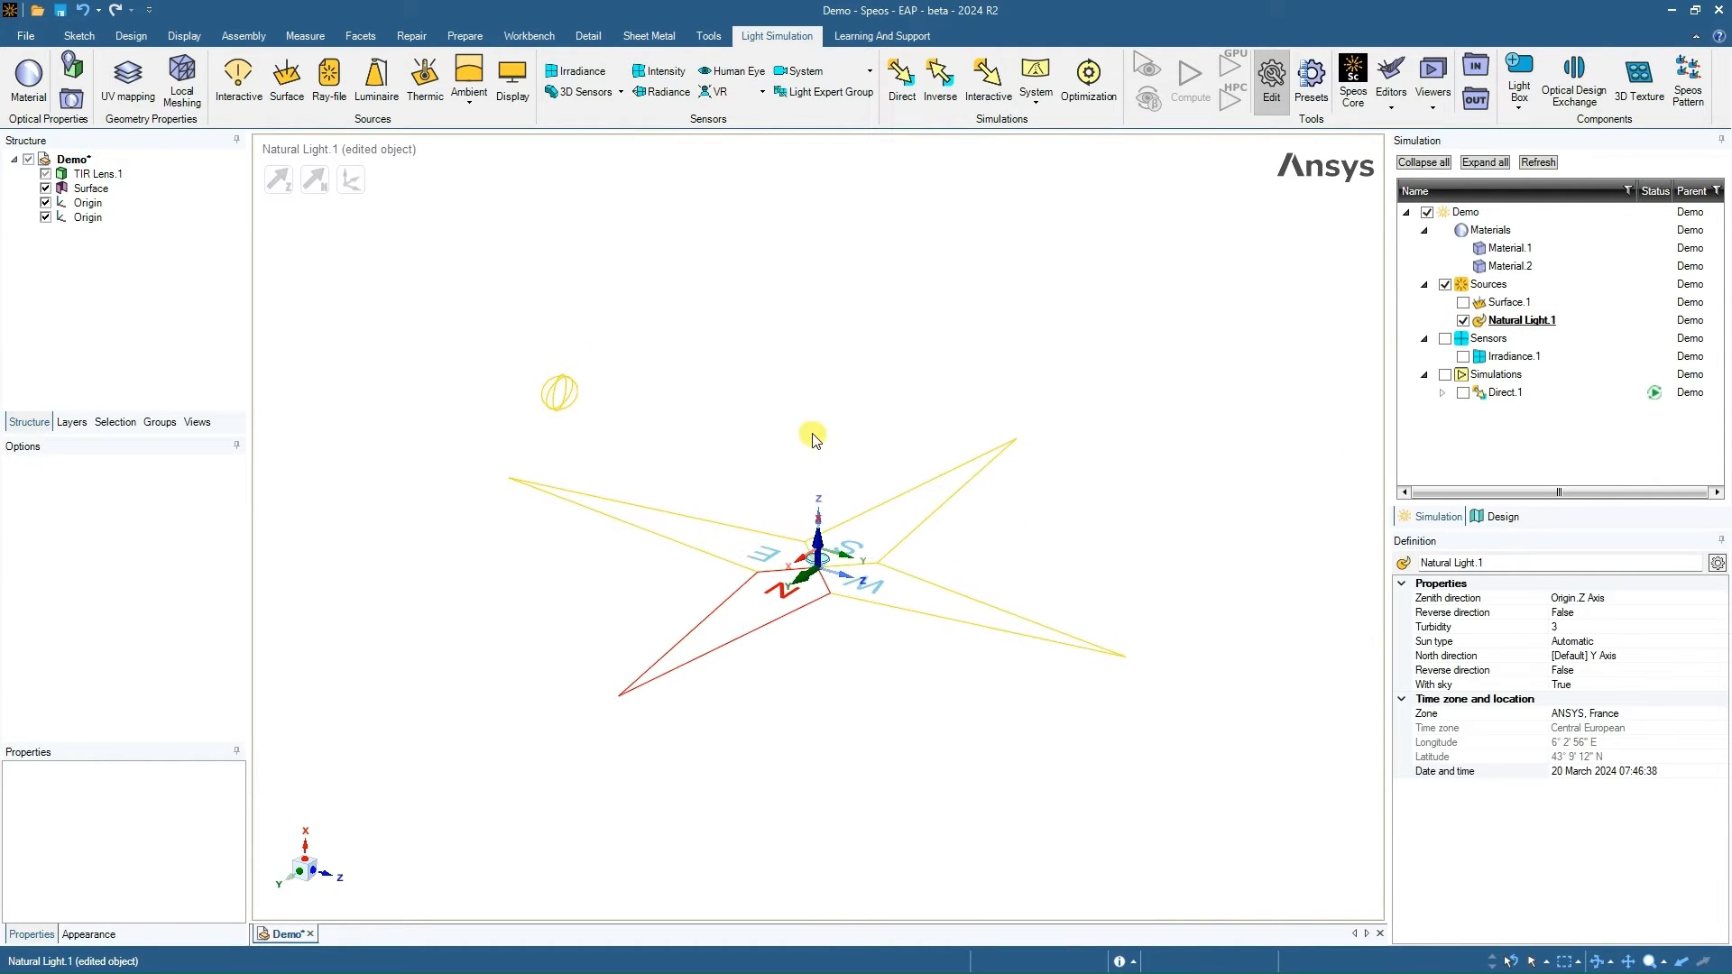
{"action": "key", "text": "Escape"}
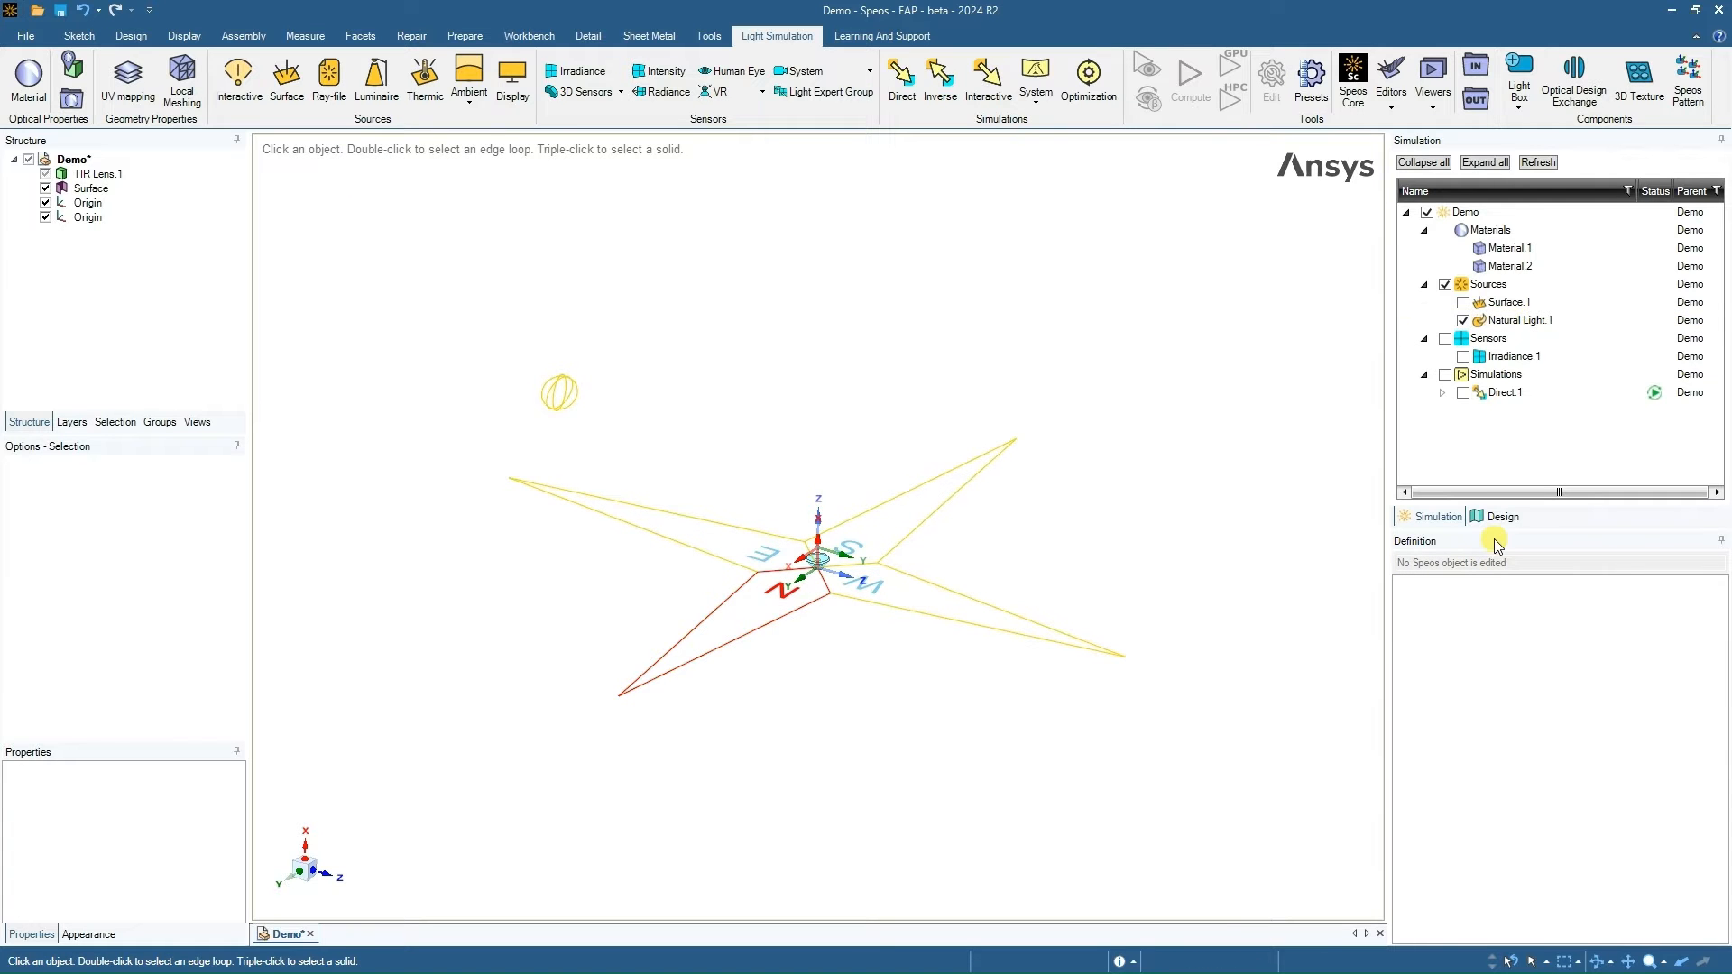
- Hide the natural light source and add a radiance sensor with its default settings
{"action": "key", "text": "z"}
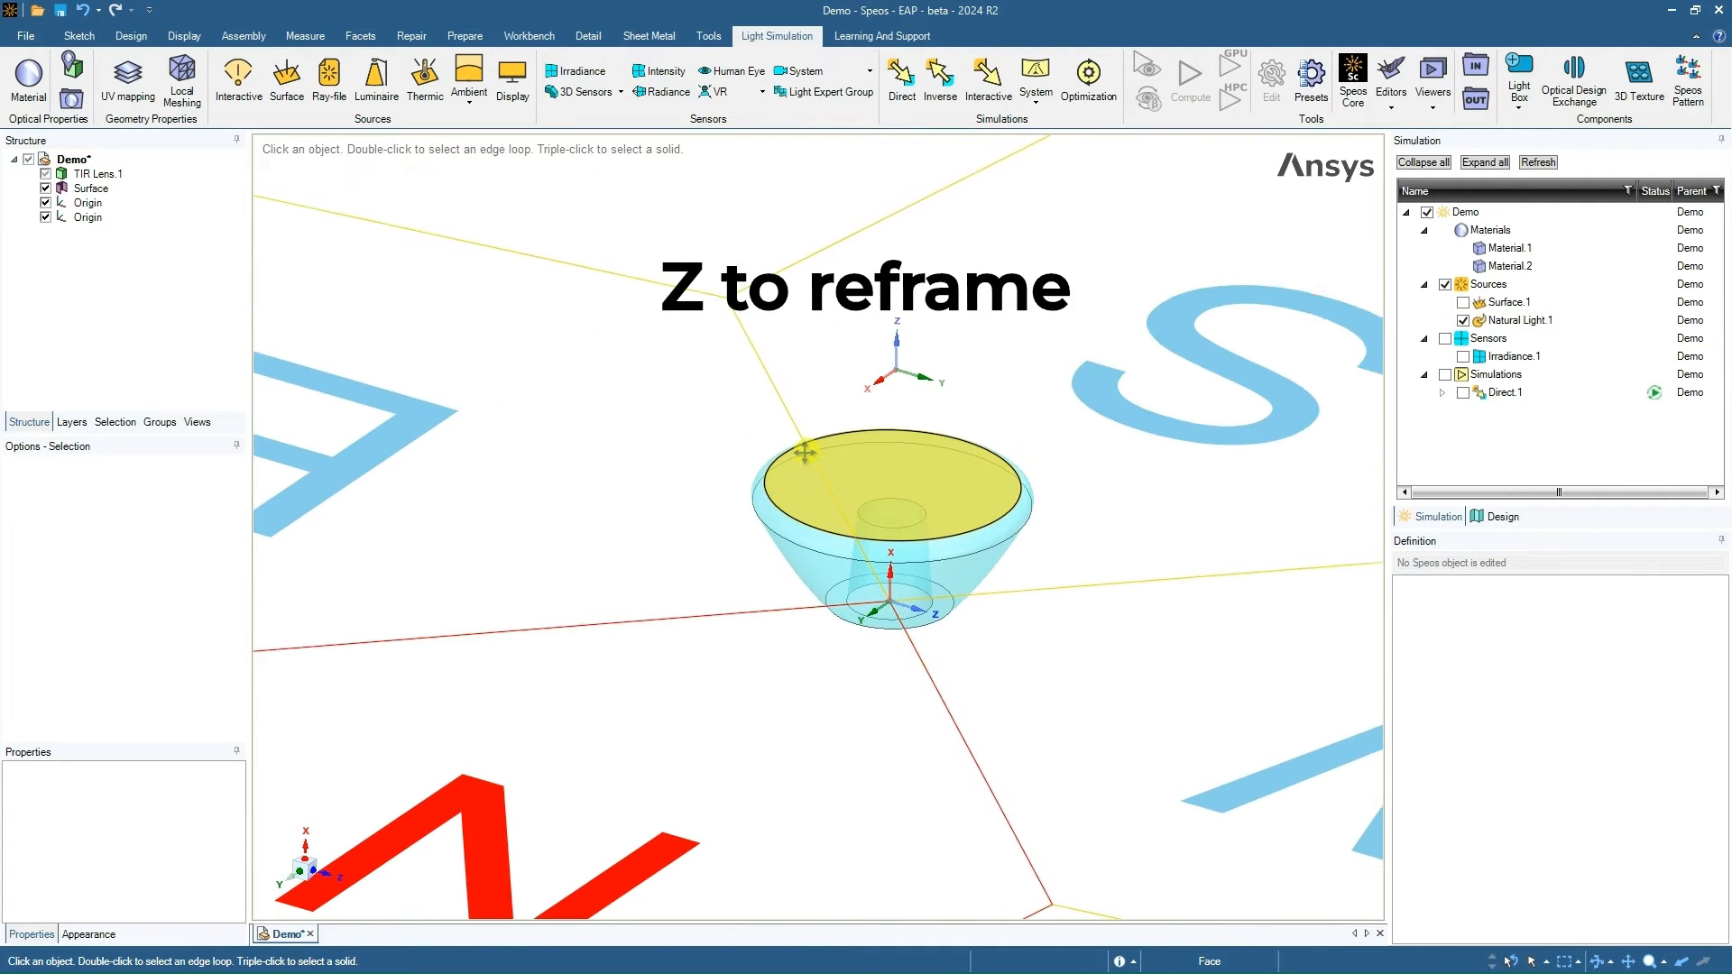
{"action": "left_click", "coordinate": [1463, 321]}
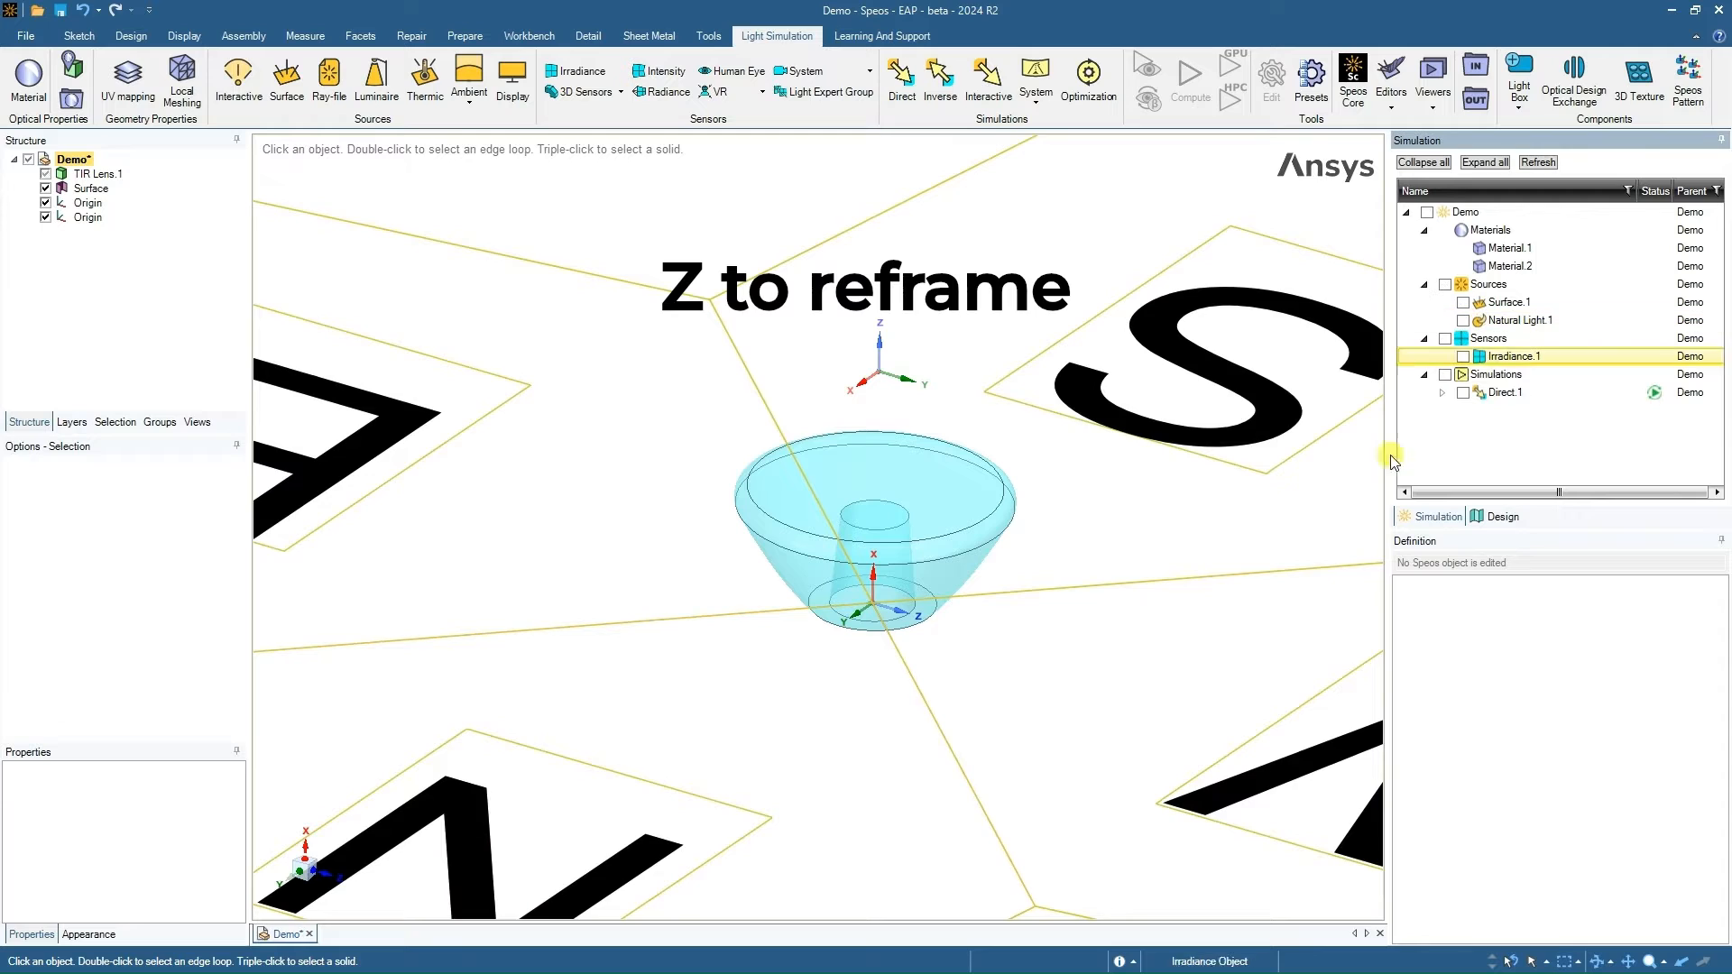
{"action": "middle_click_drag", "start_coordinate": [1173, 612], "coordinate": [1106, 623], "text": "shift"}
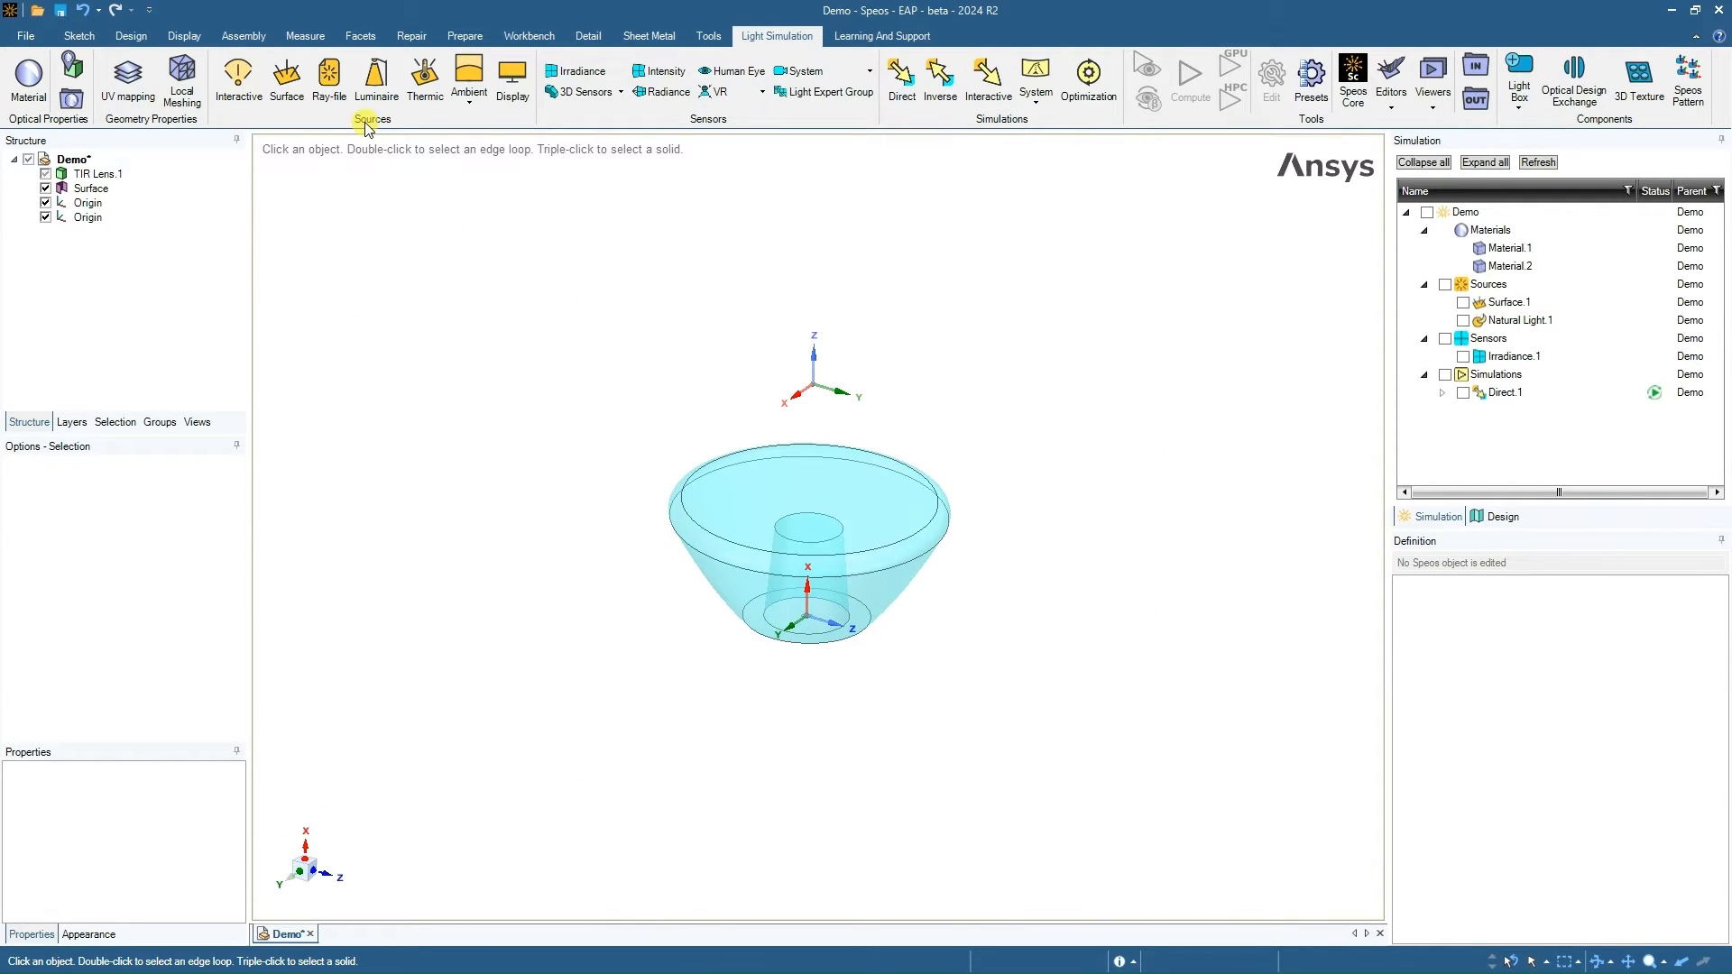
{"action": "left_click", "coordinate": [662, 95]}
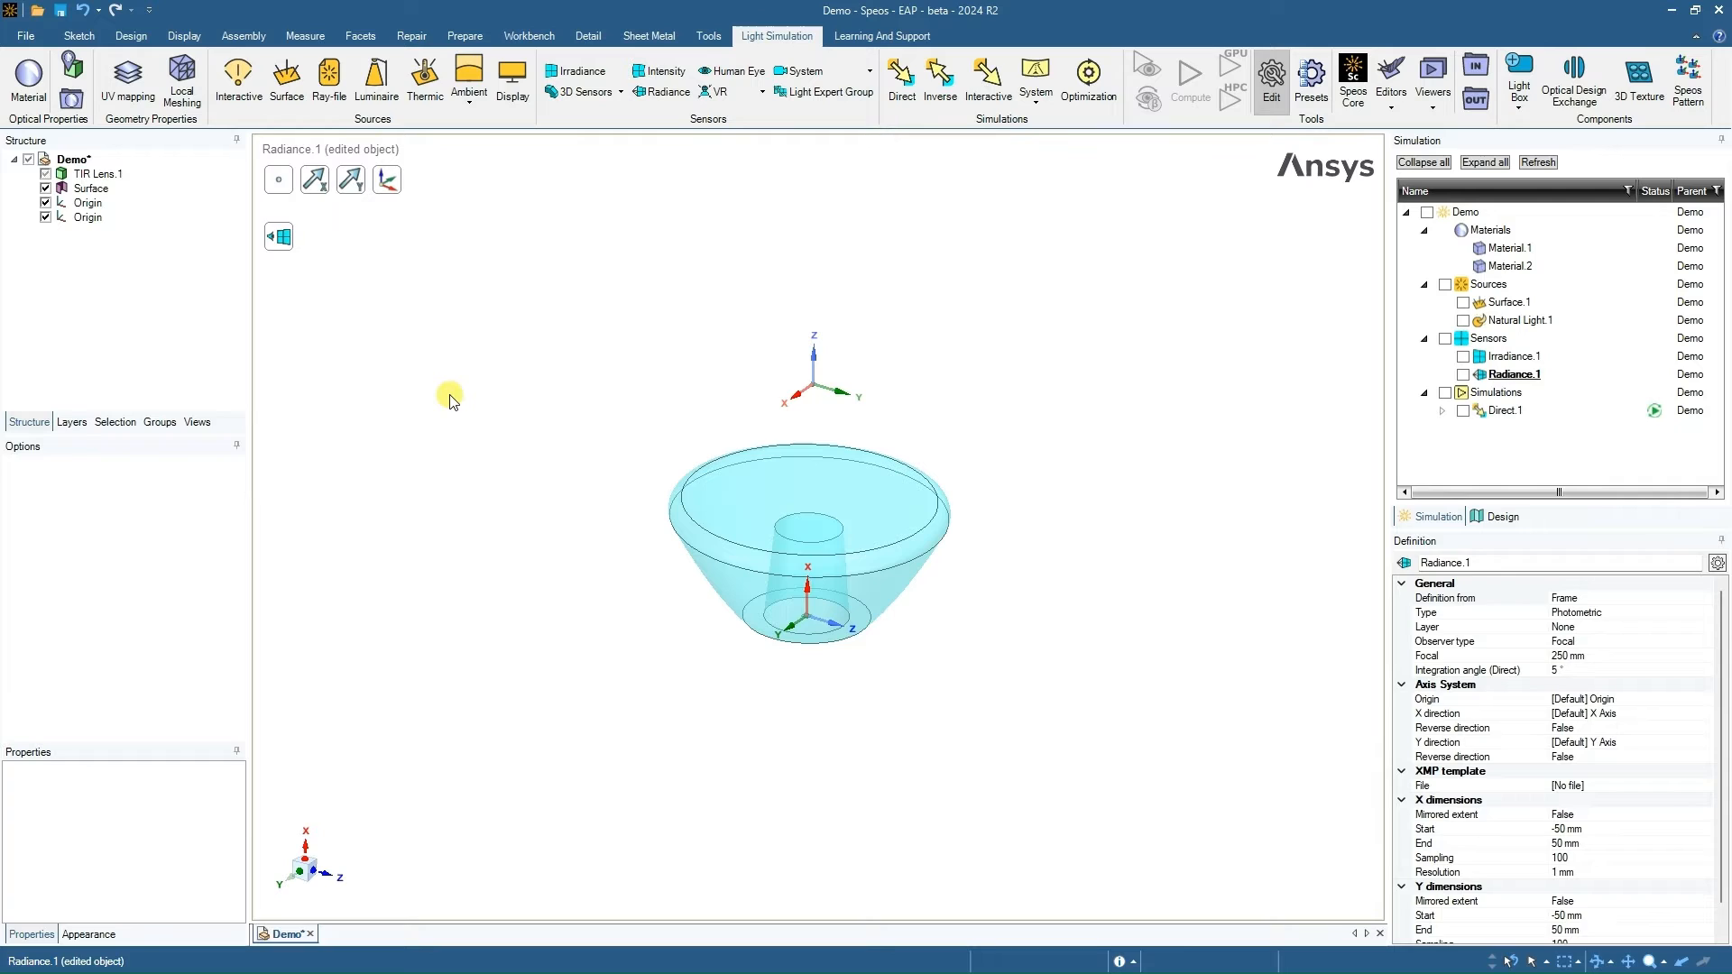
{"action": "key", "text": "Escape"}
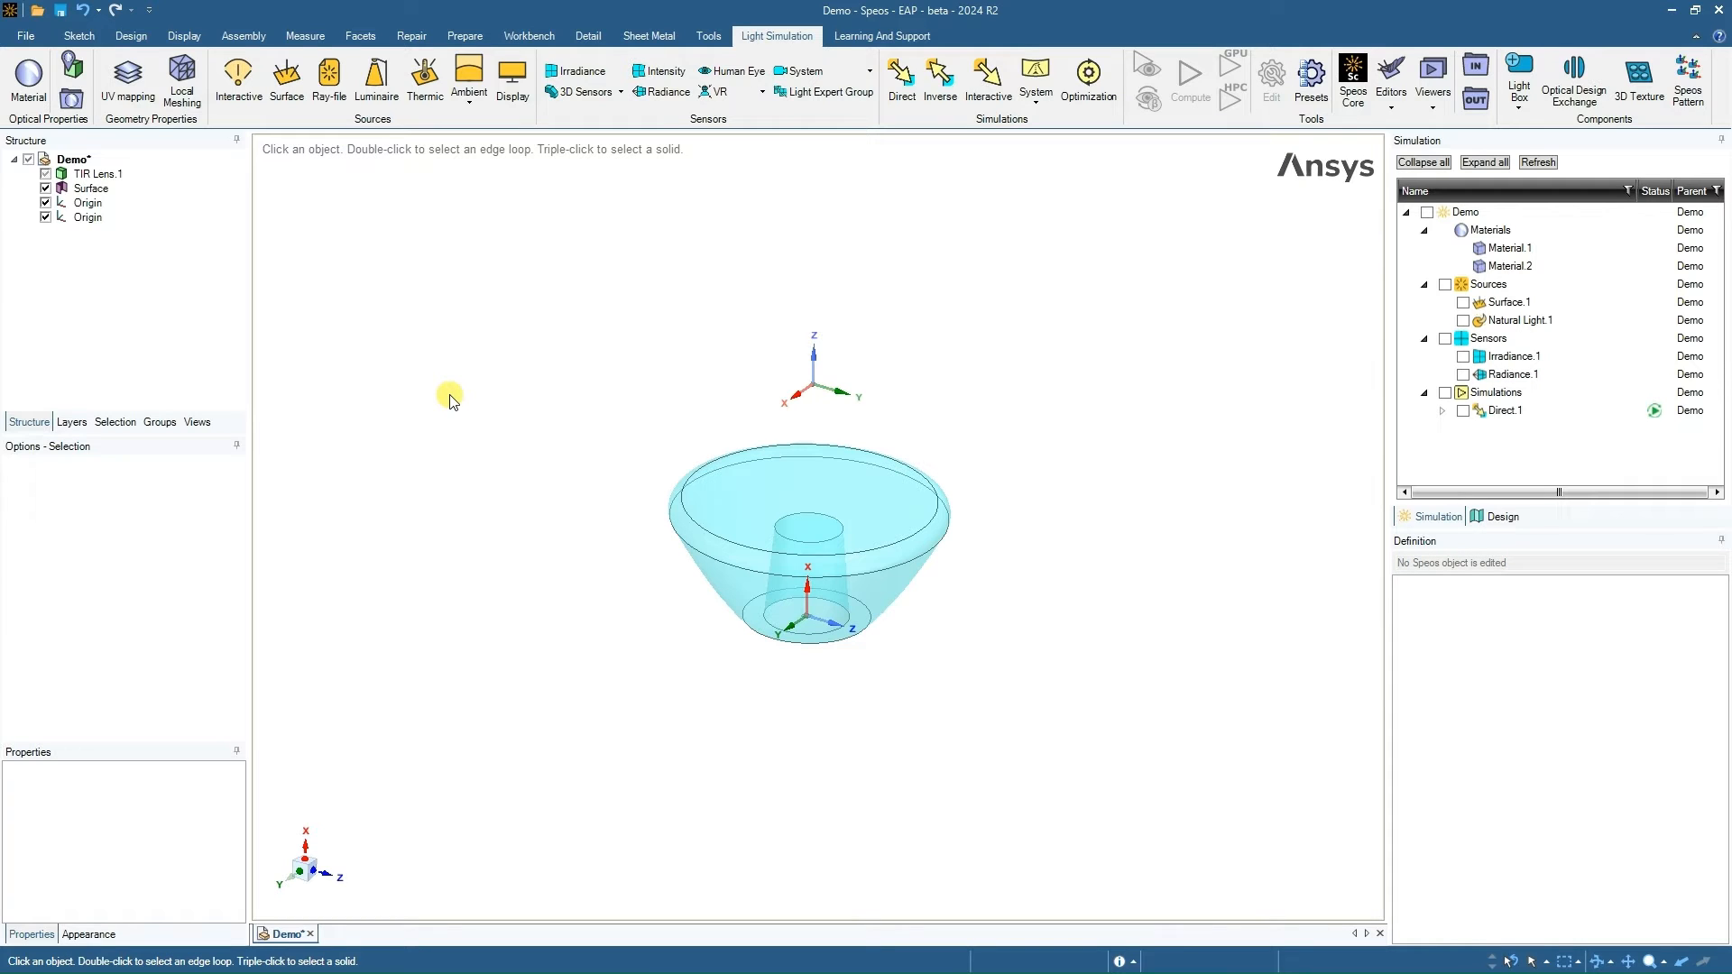
- Create a new coordinate system at the existing origin in the centre of the lens's base
{"action": "left_click", "coordinate": [130, 37]}
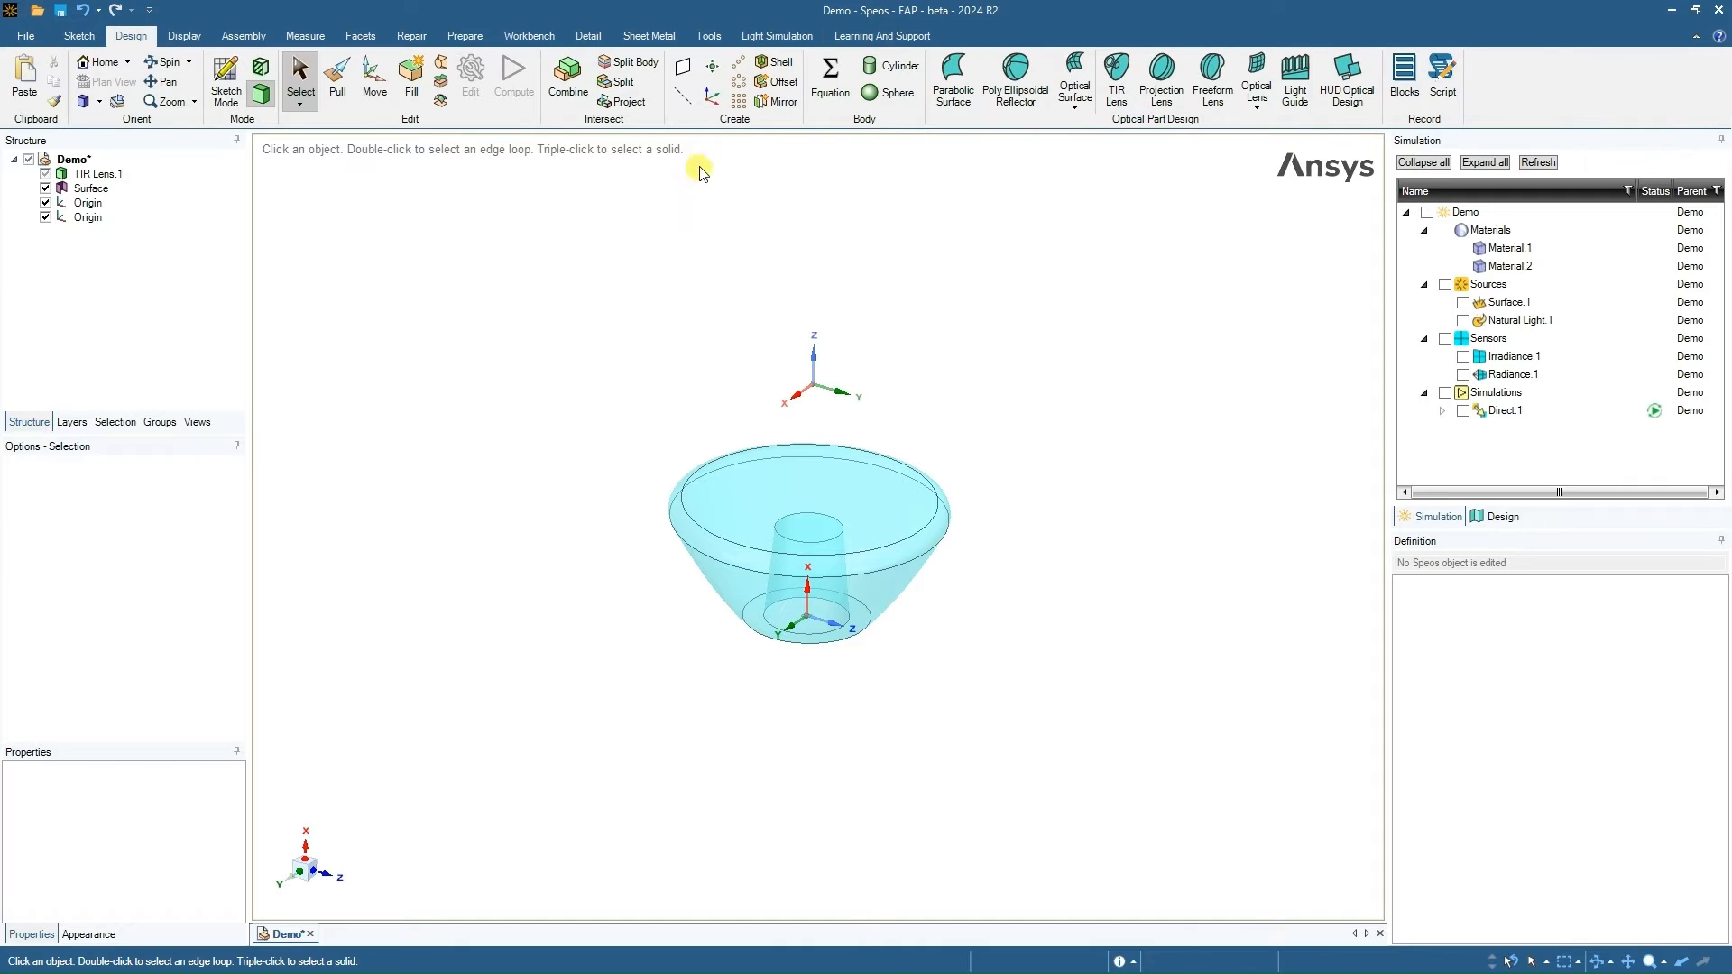
{"action": "left_click", "coordinate": [710, 99]}
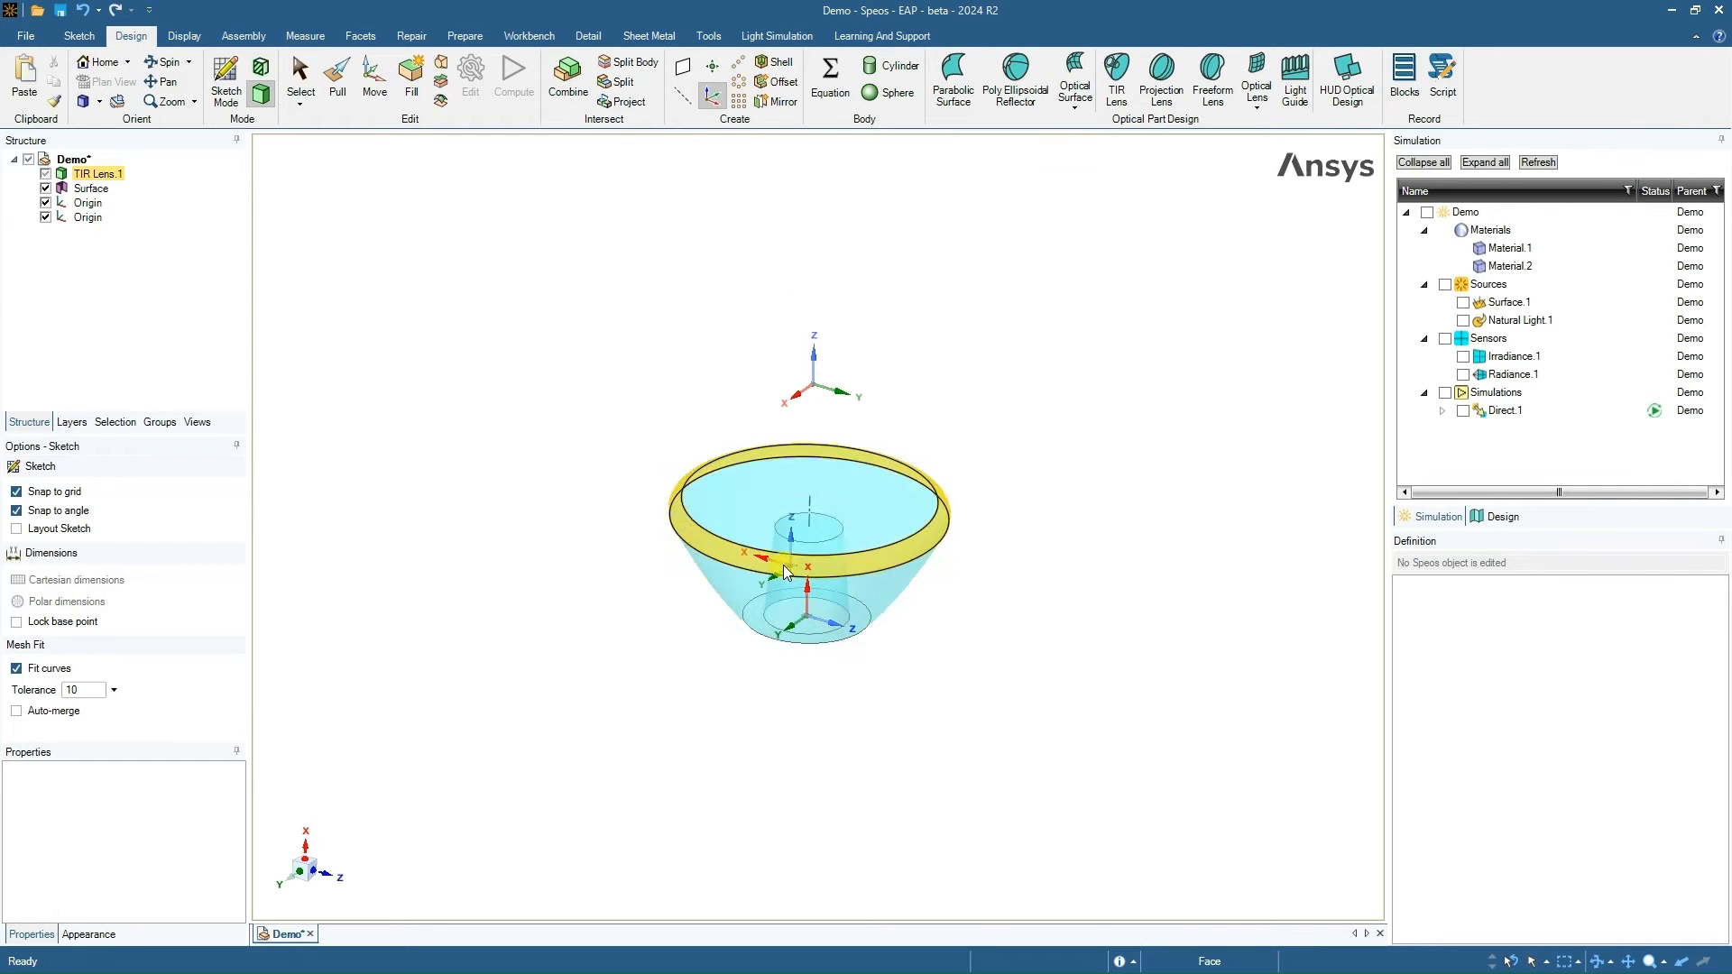
{"action": "left_click", "coordinate": [809, 619]}
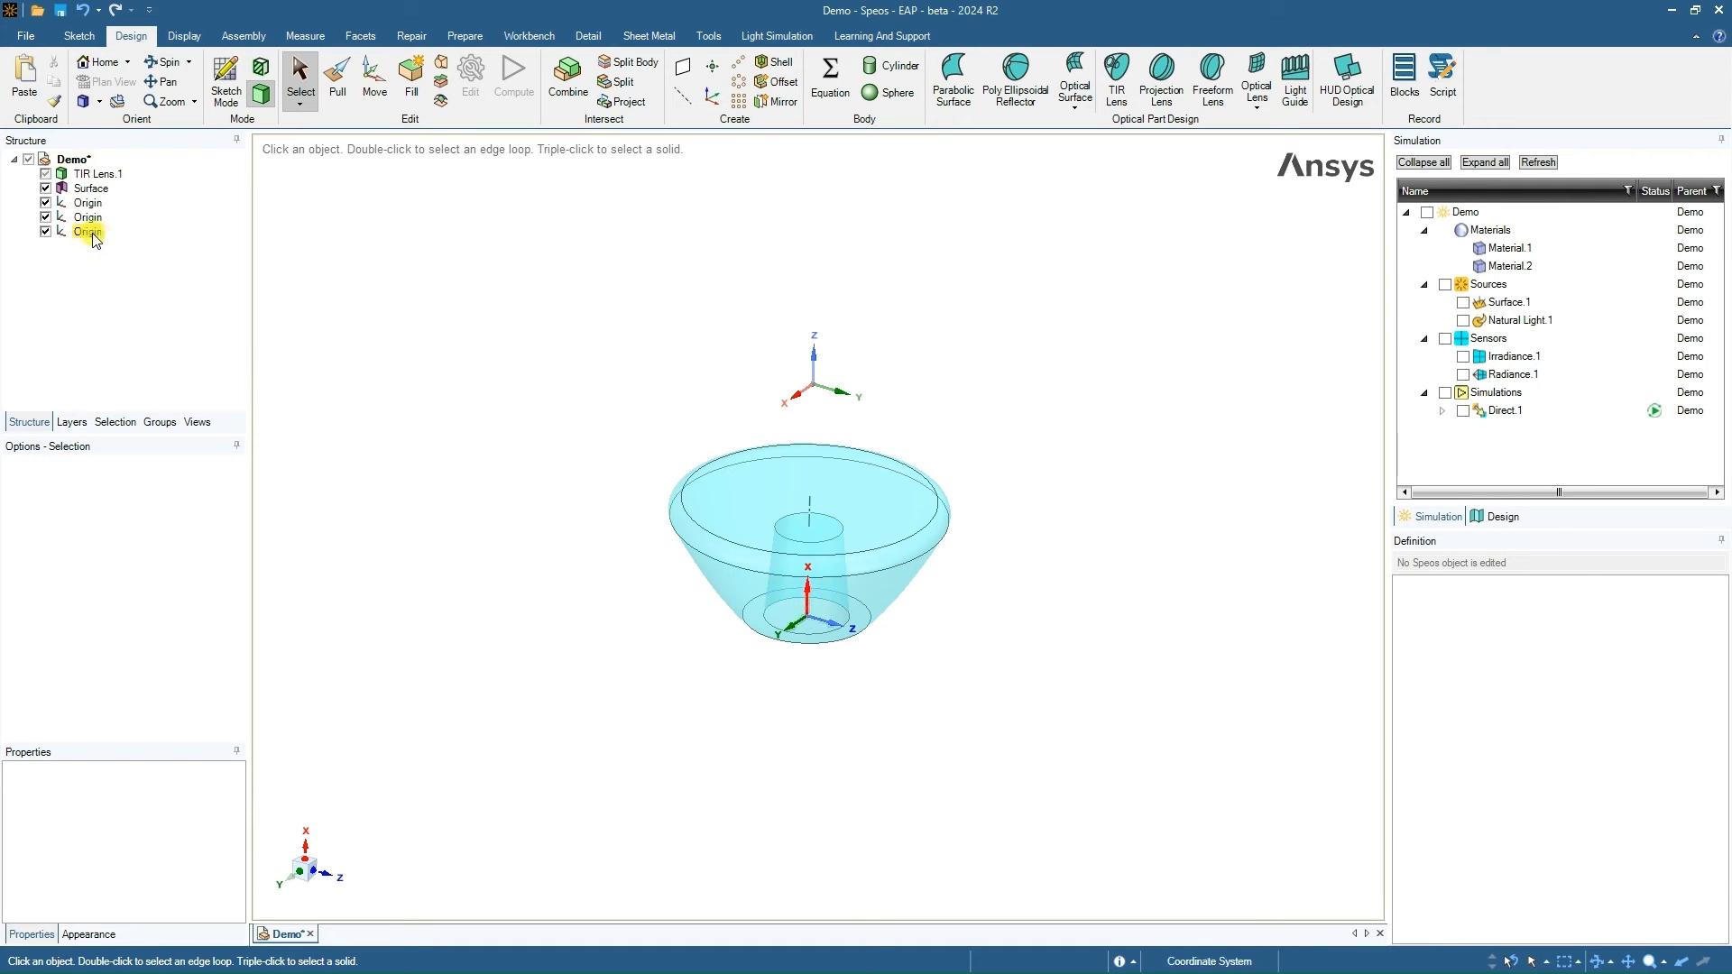
- Rotate the new coordinate system 15° about its Y axis with the Move tool
{"action": "left_click", "coordinate": [90, 232]}
{"action": "left_click", "coordinate": [373, 90]}
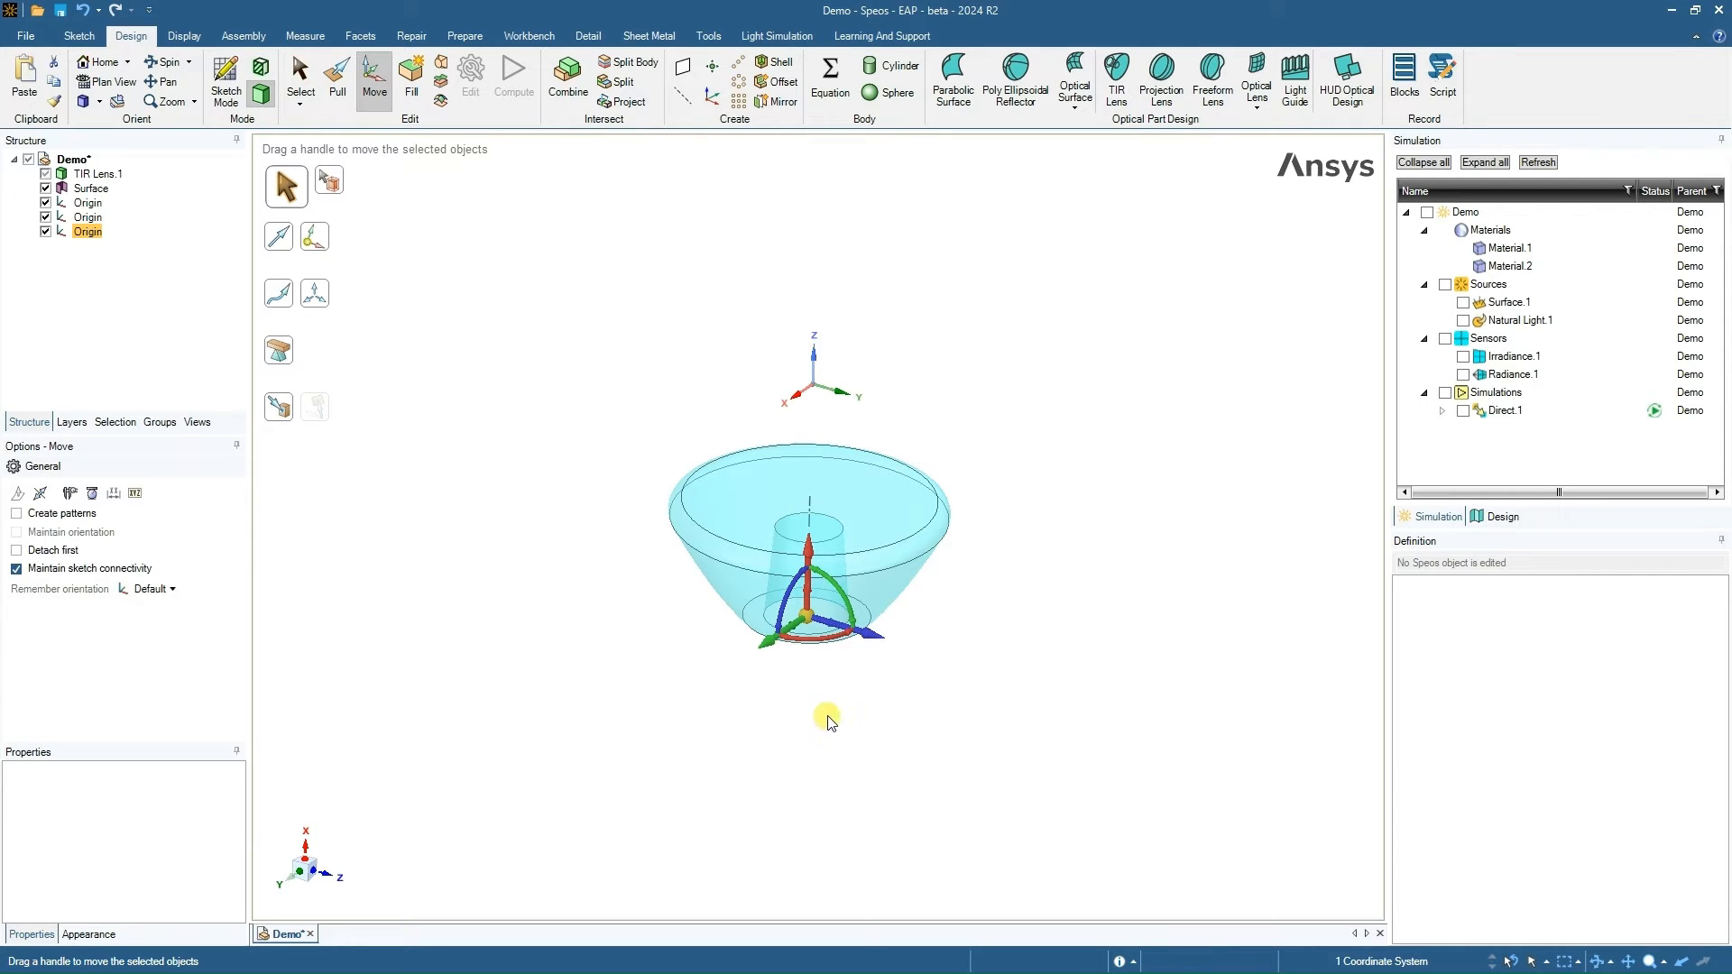
{"action": "left_click_drag", "start_coordinate": [850, 602], "coordinate": [847, 590]}
{"action": "type", "text": "15"}
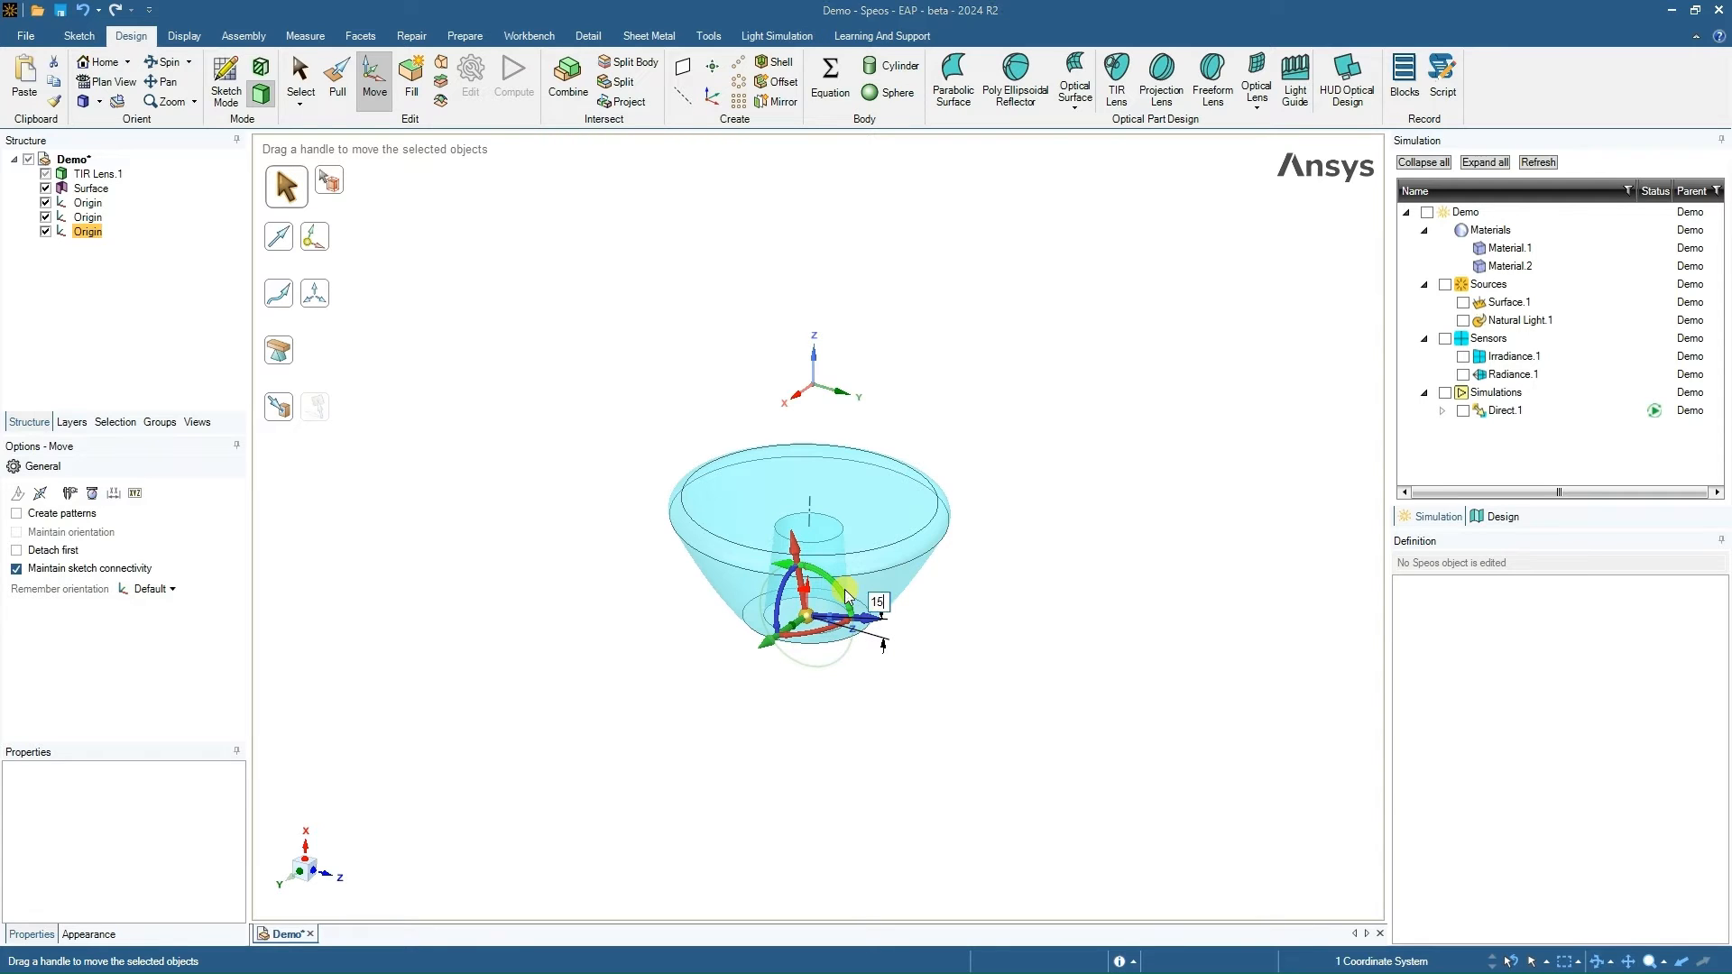
{"action": "key", "text": "Return"}
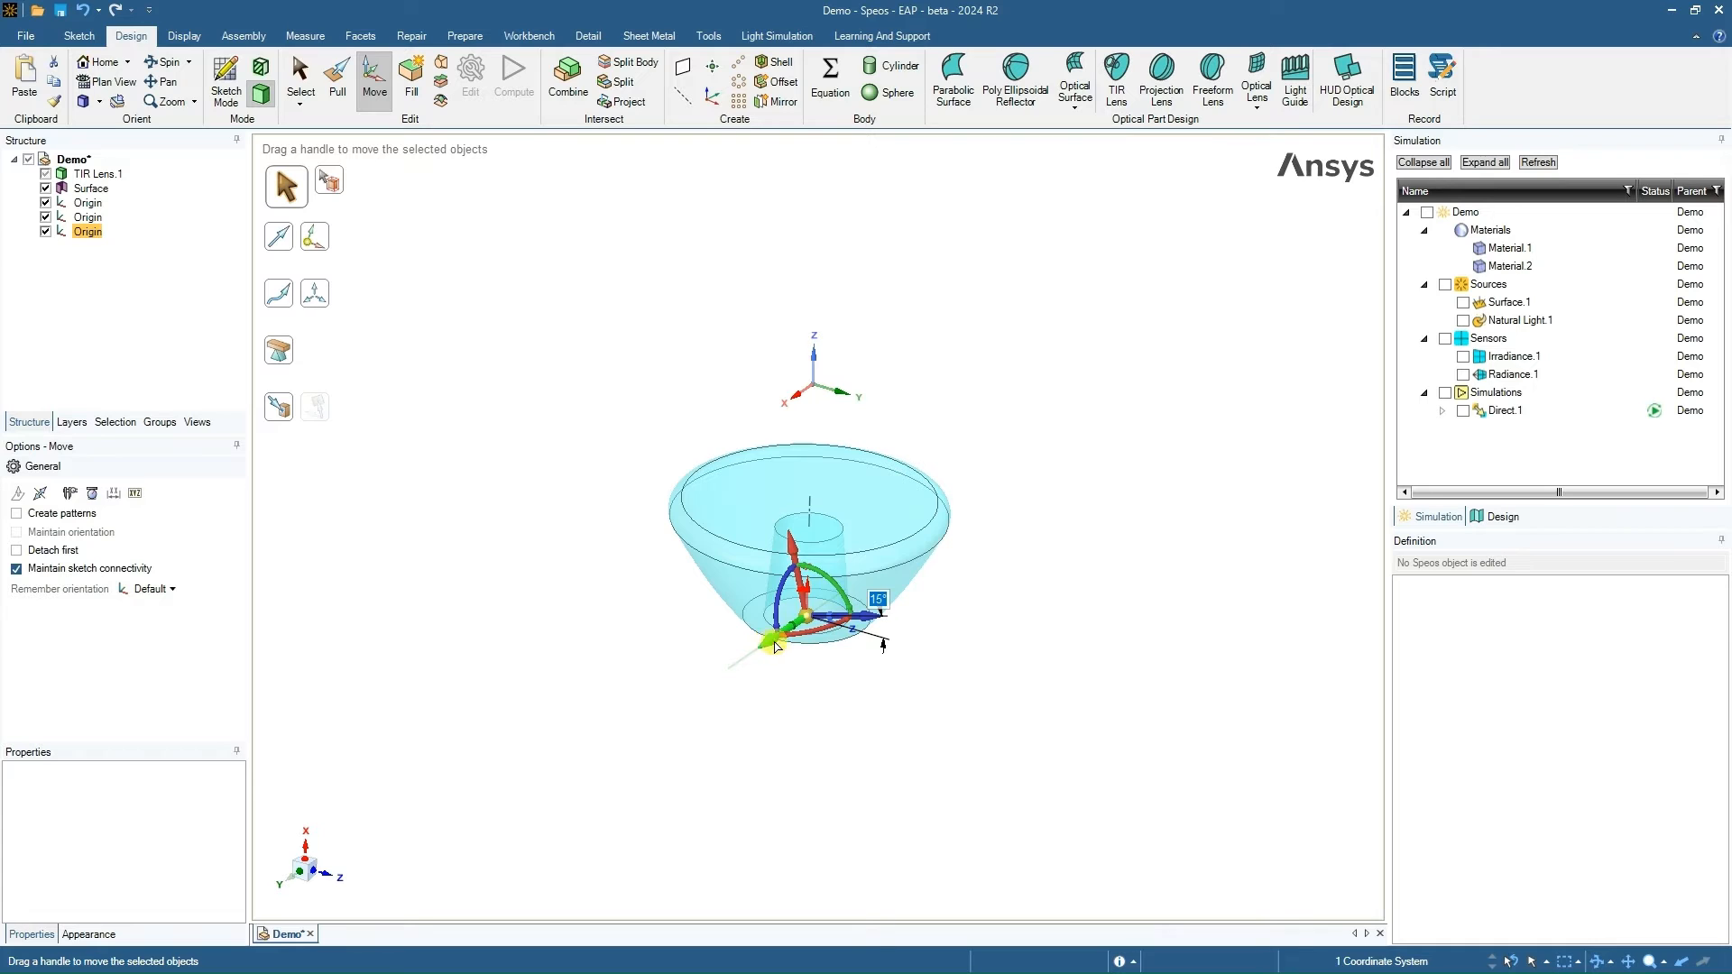
- Move the new coordinate system 100 mm along its tilted Z axis, away from the lens
{"action": "left_click_drag", "start_coordinate": [879, 616], "coordinate": [1155, 617]}
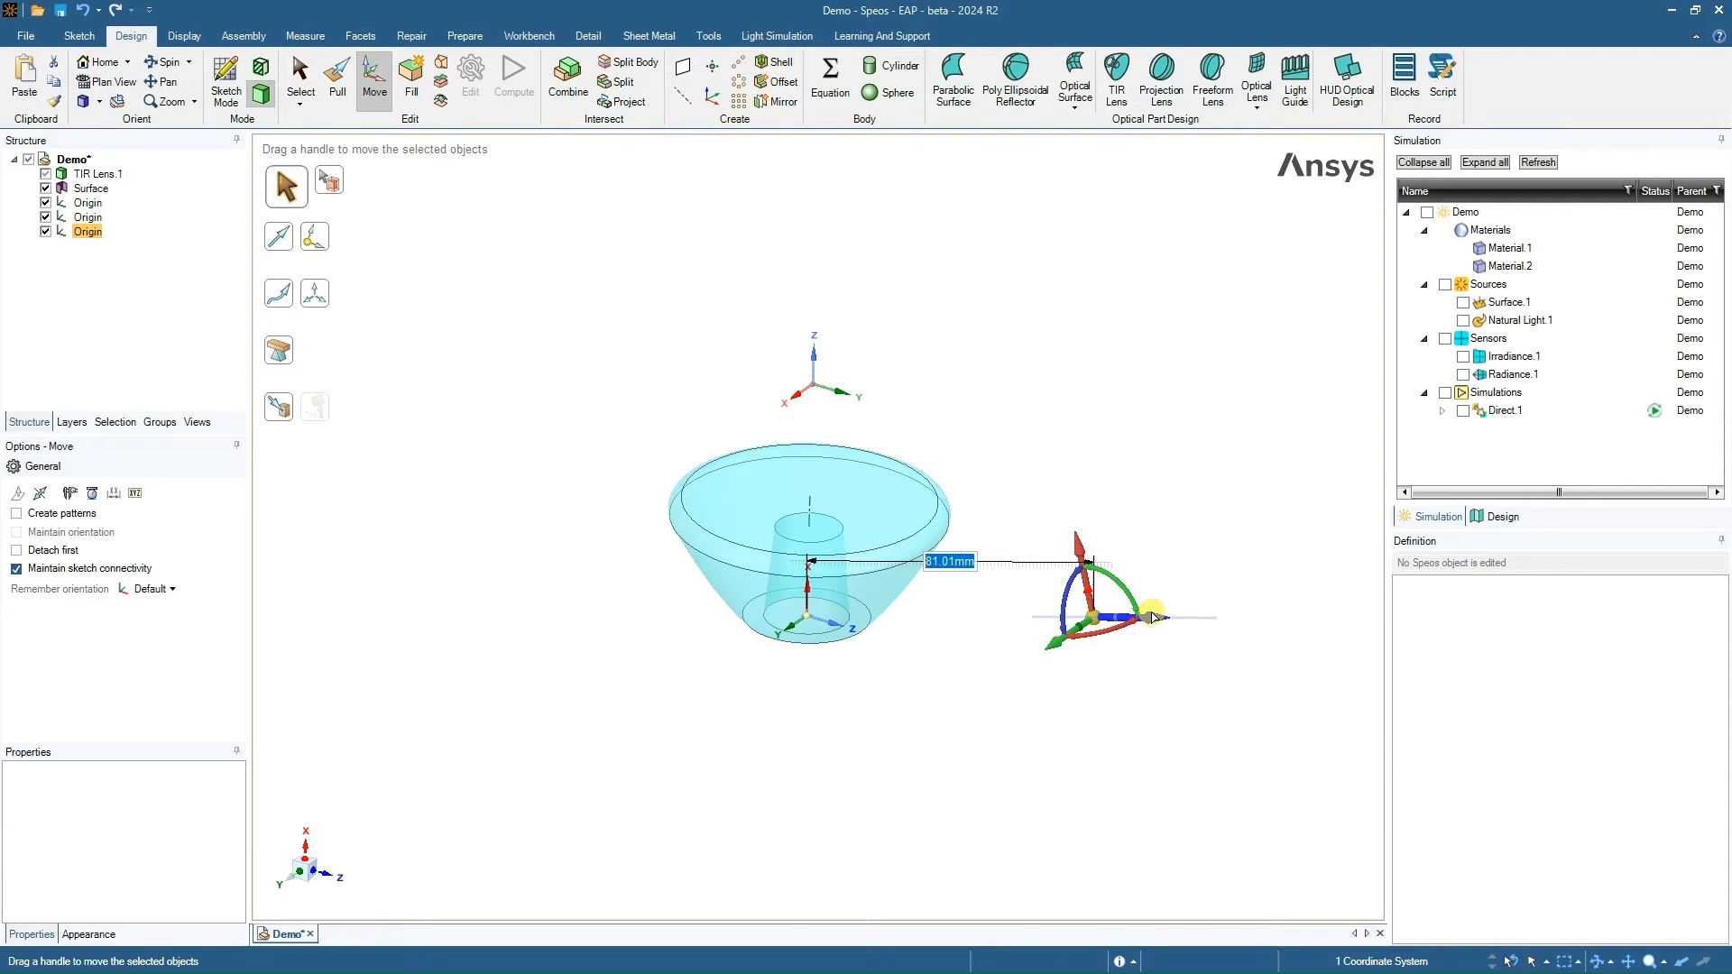
{"action": "type", "text": "100"}
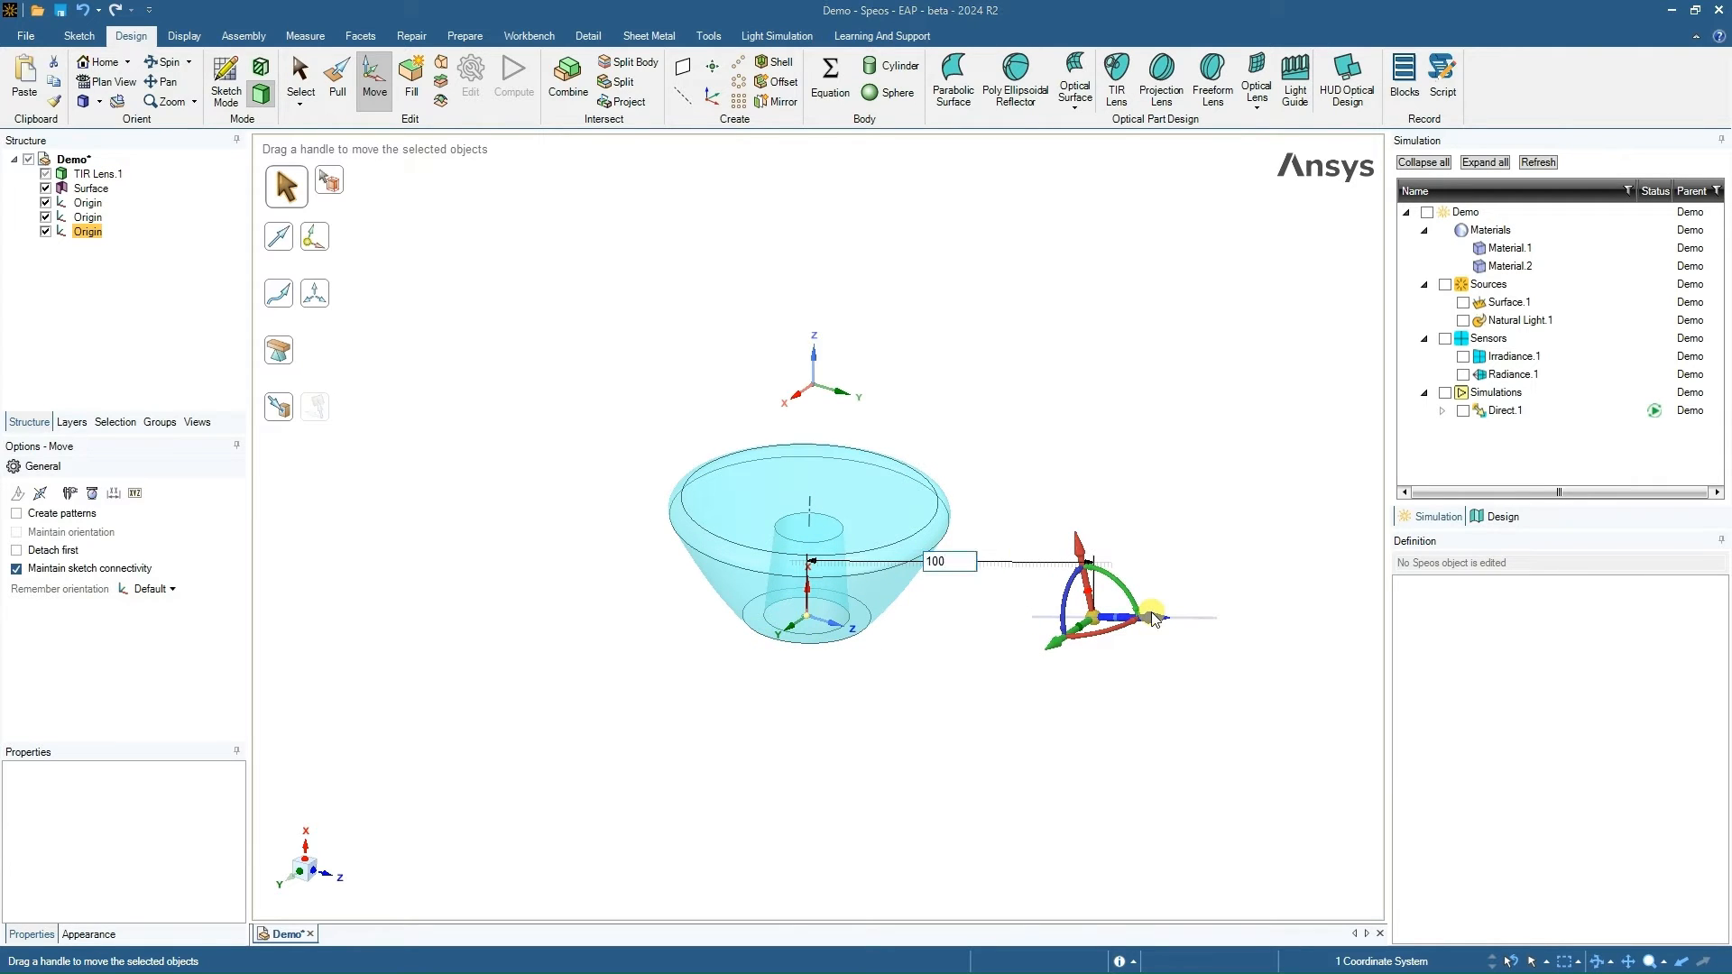
{"action": "key", "text": "Return"}
- Rotate the new coordinate system -90° about its Z axis
{"action": "middle_click_drag", "start_coordinate": [1209, 796], "coordinate": [958, 761], "text": "shift"}
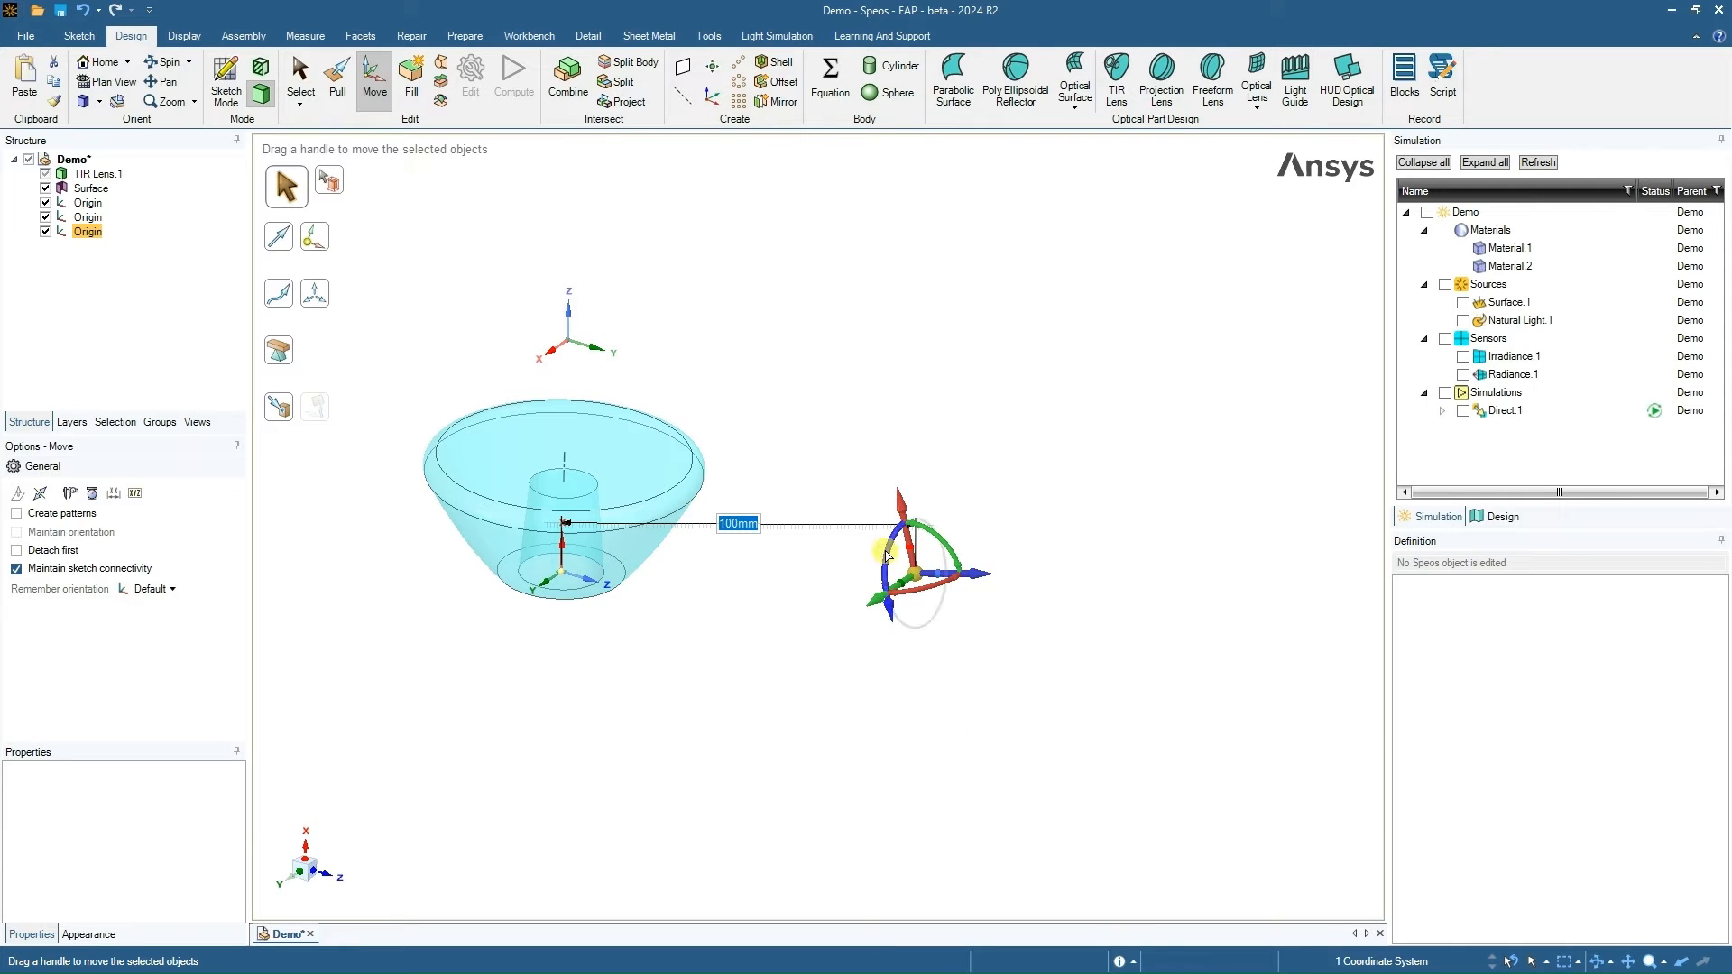
{"action": "left_click_drag", "start_coordinate": [886, 556], "coordinate": [899, 527]}
{"action": "type", "text": "900"}
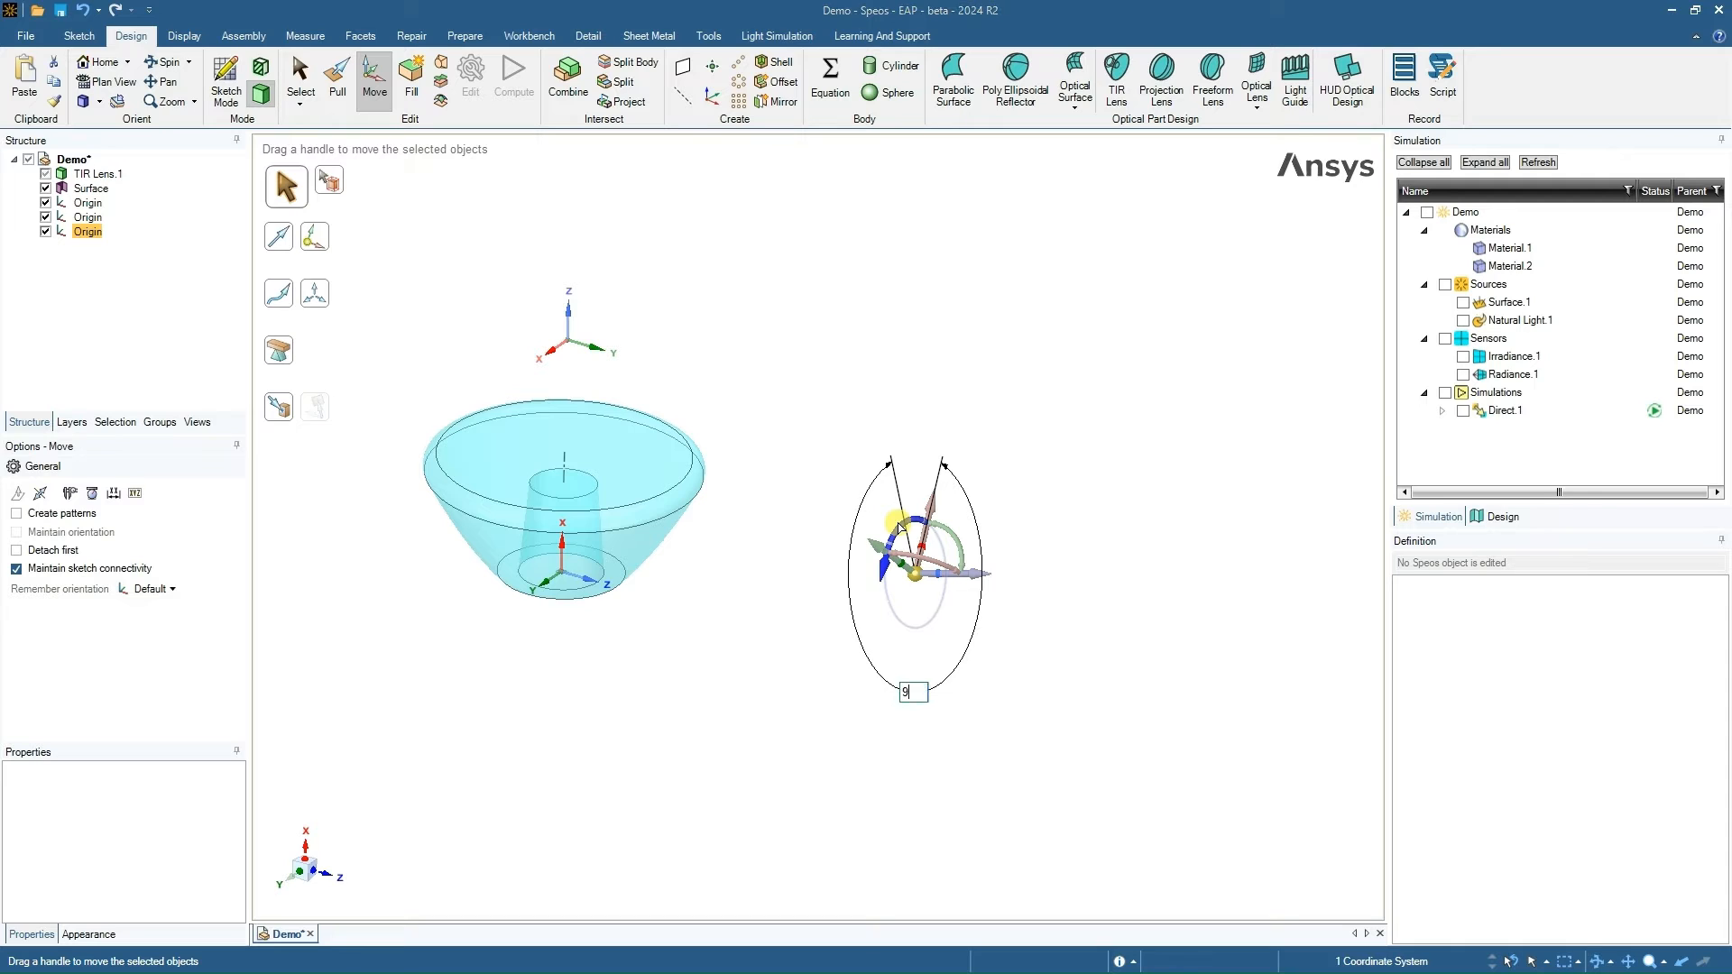
{"action": "key", "text": "BackSpace"}
{"action": "key", "text": "BackSpace"}
{"action": "type", "text": "-90"}
{"action": "key", "text": "Return"}
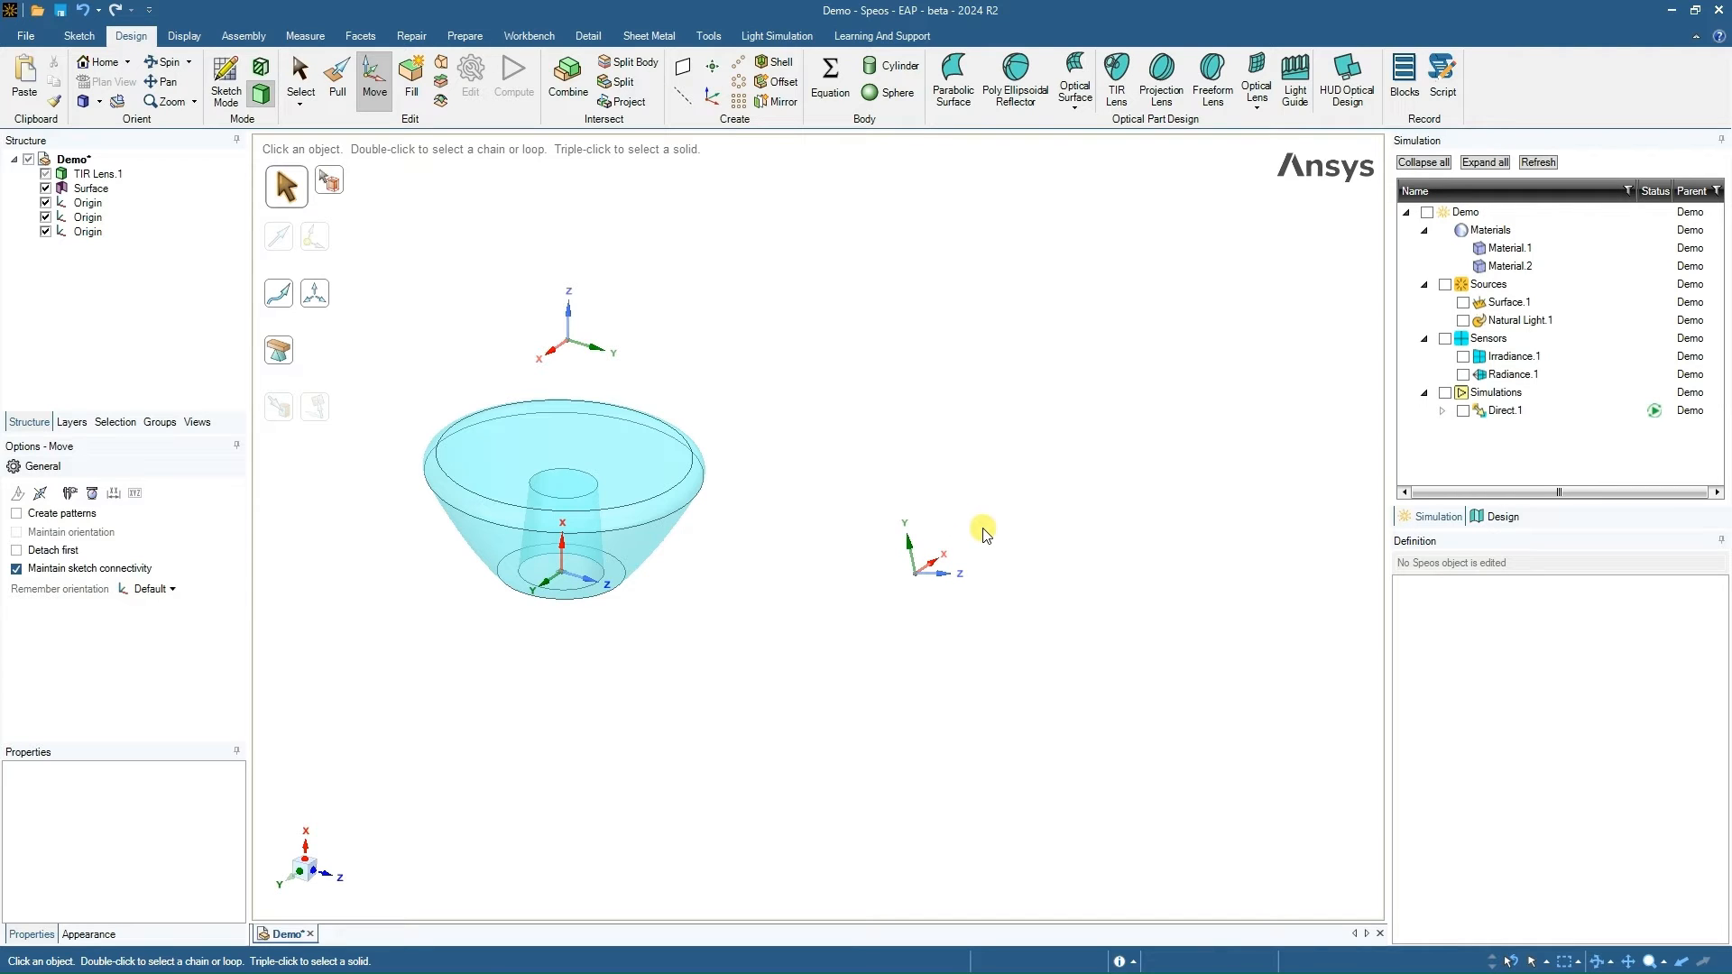
- Display the Radiance.1 sensor and align its axis system with the new coordinate system facing the lens
{"action": "left_click", "coordinate": [1463, 374]}
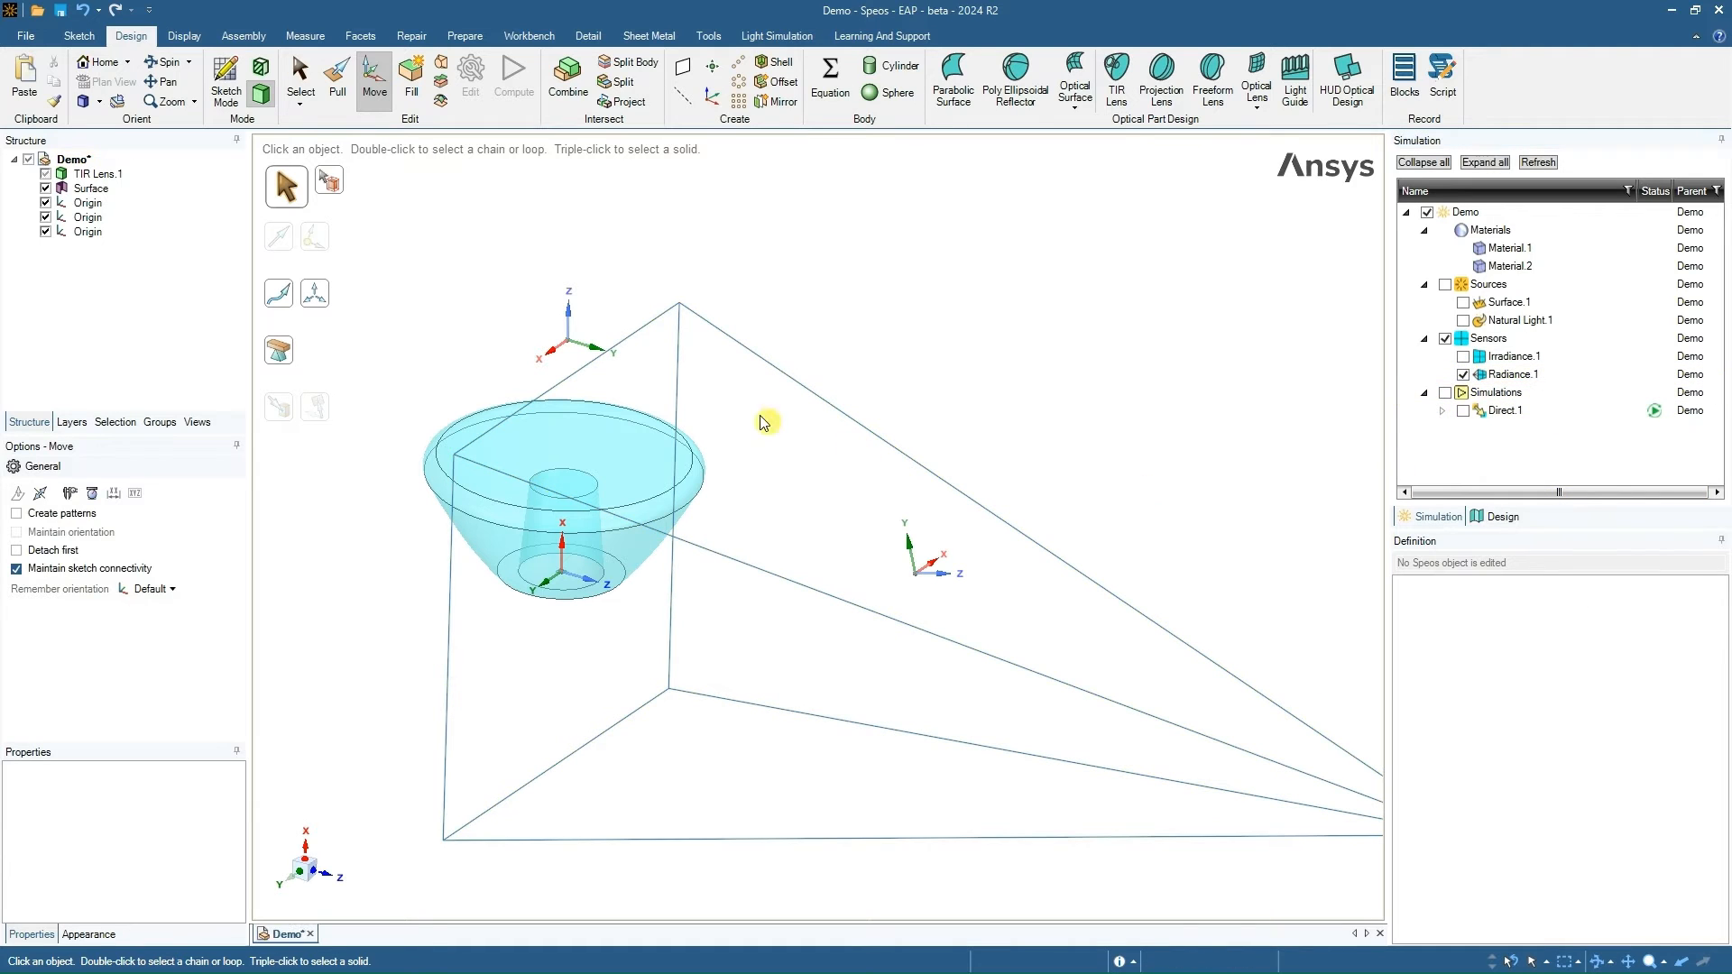
{"action": "left_click", "coordinate": [1508, 376]}
{"action": "double_click", "coordinate": [1508, 376]}
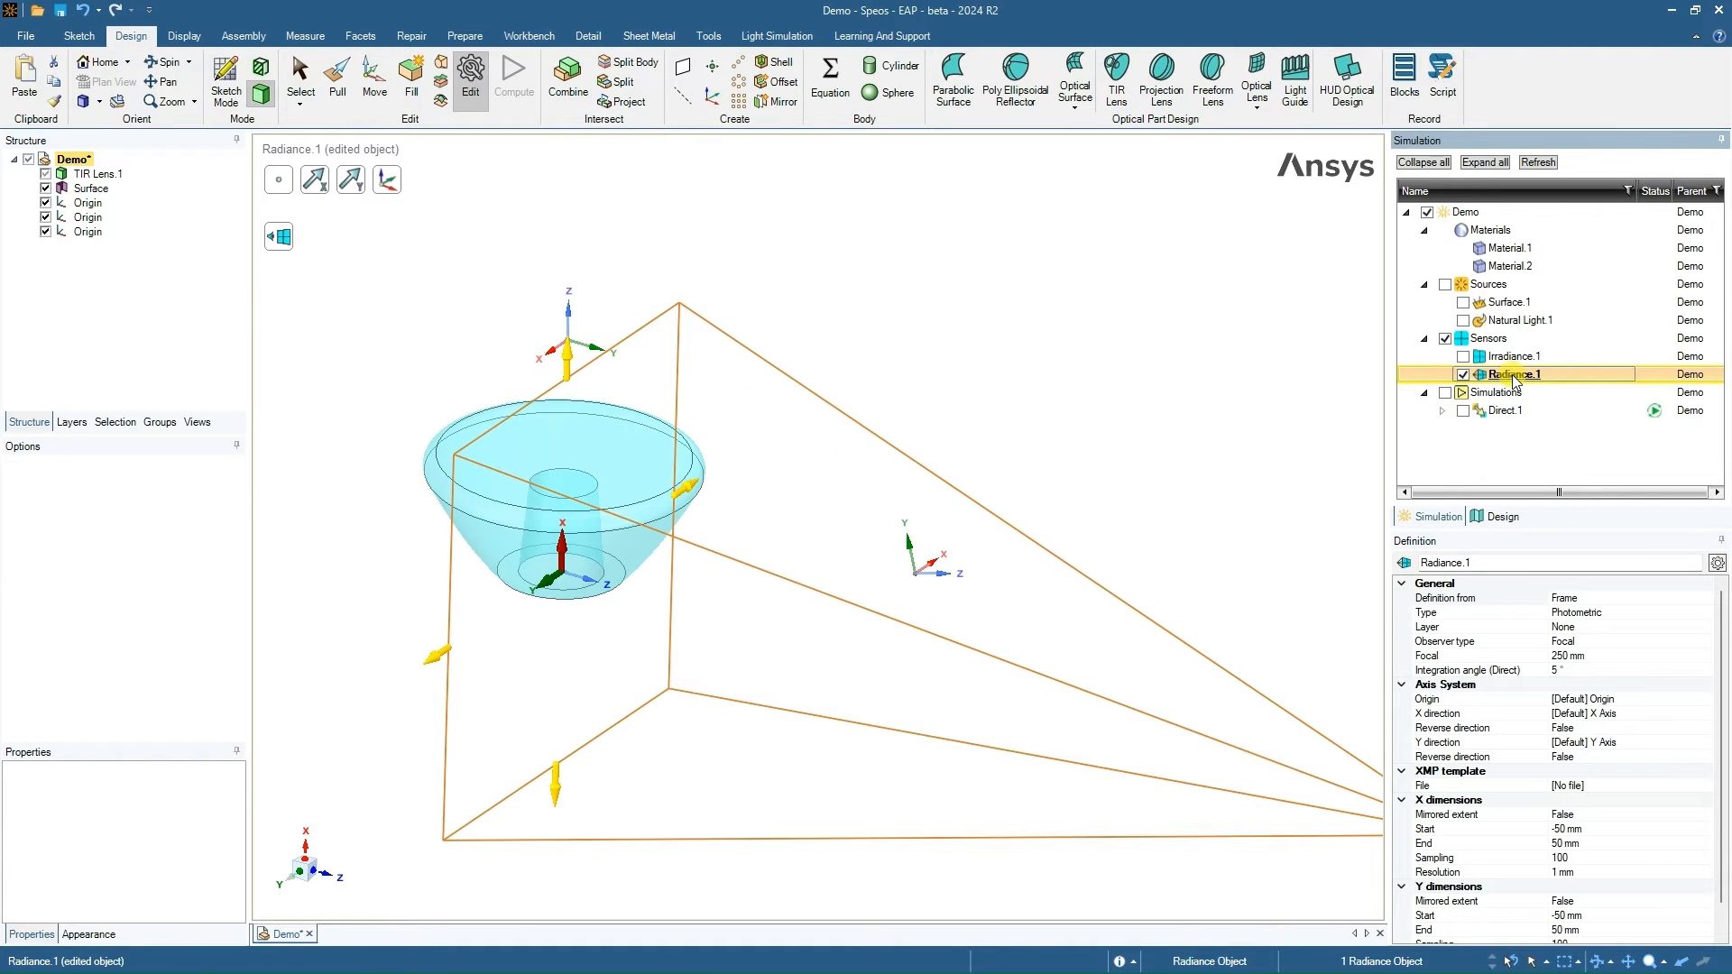
{"action": "left_click", "coordinate": [394, 185]}
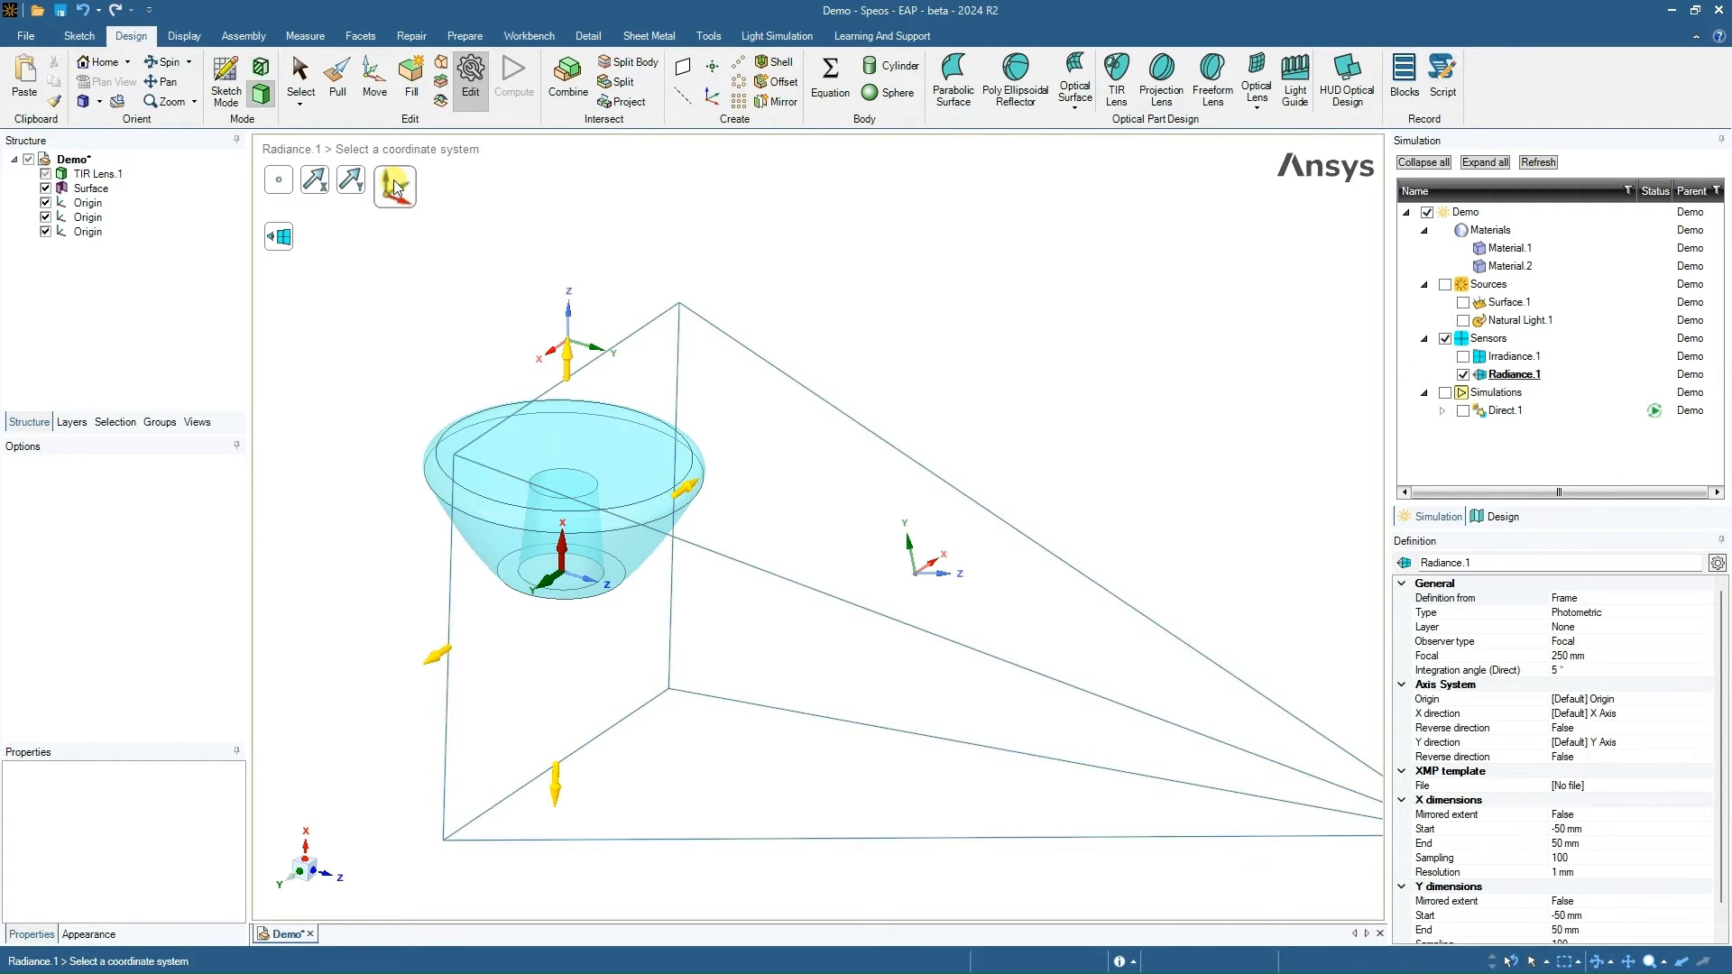
{"action": "left_click", "coordinate": [919, 582]}
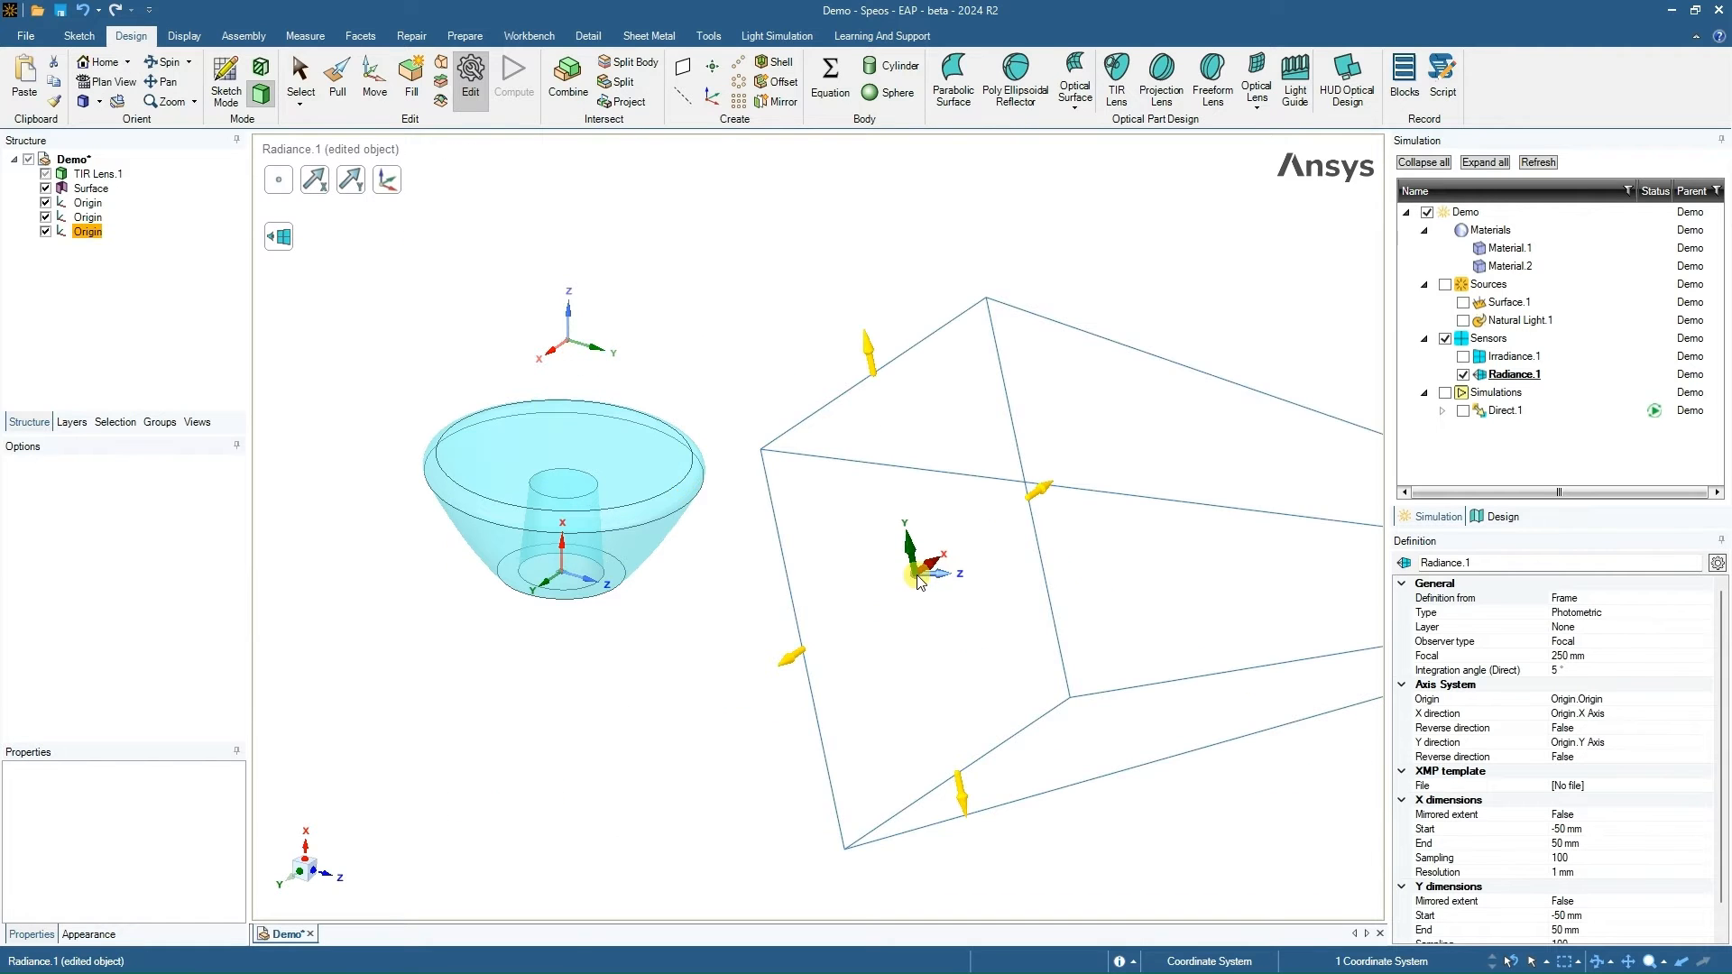
{"action": "scroll", "coordinate": [773, 742], "scroll_direction": "down", "scroll_amount": 5}
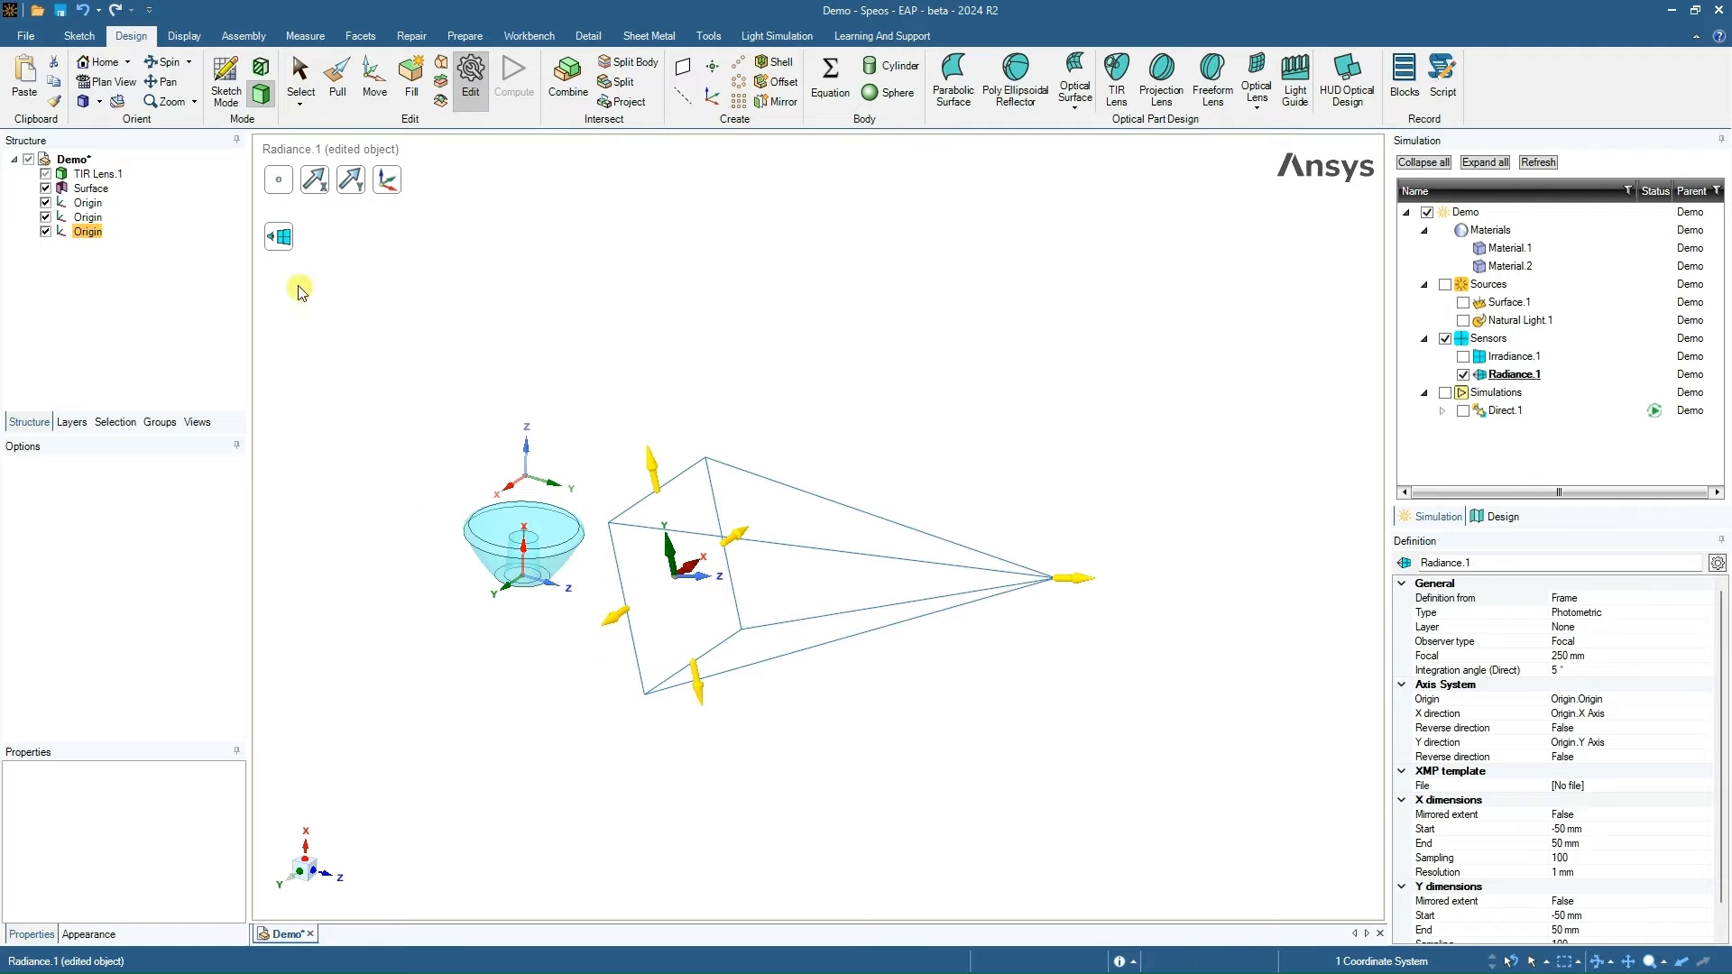
- View the lens from the radiance sensor's viewpoint and set the sensor type to Colorimetric
{"action": "left_click", "coordinate": [276, 245]}
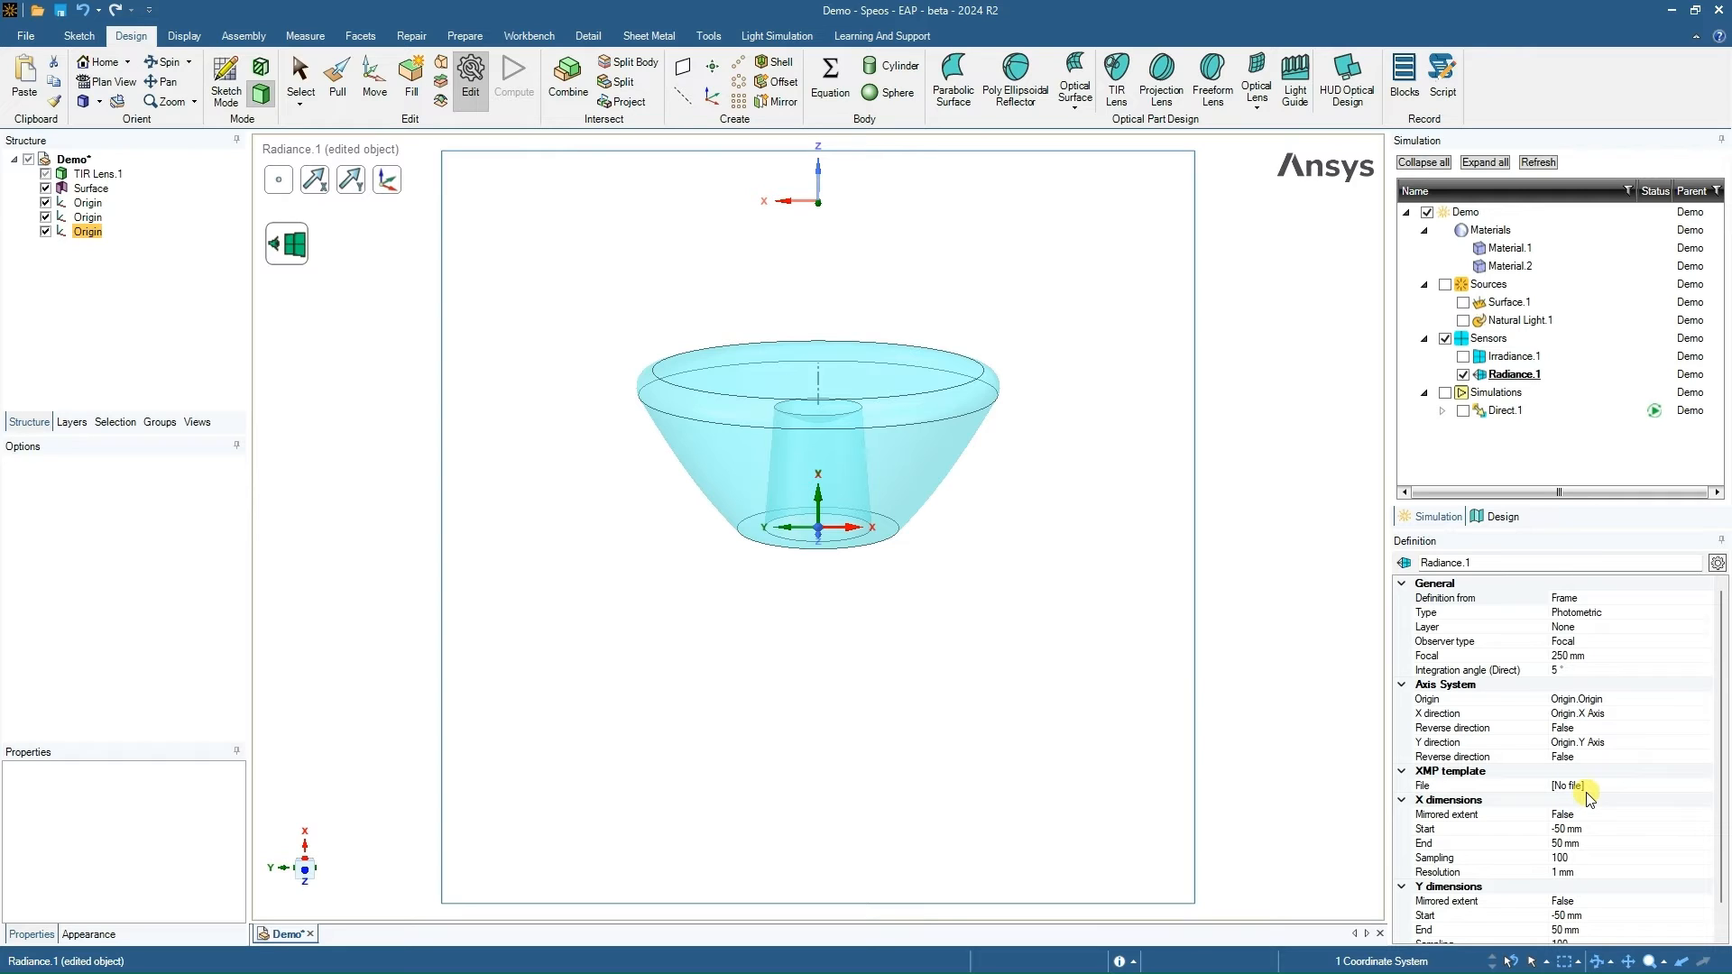
{"action": "left_click", "coordinate": [1573, 613]}
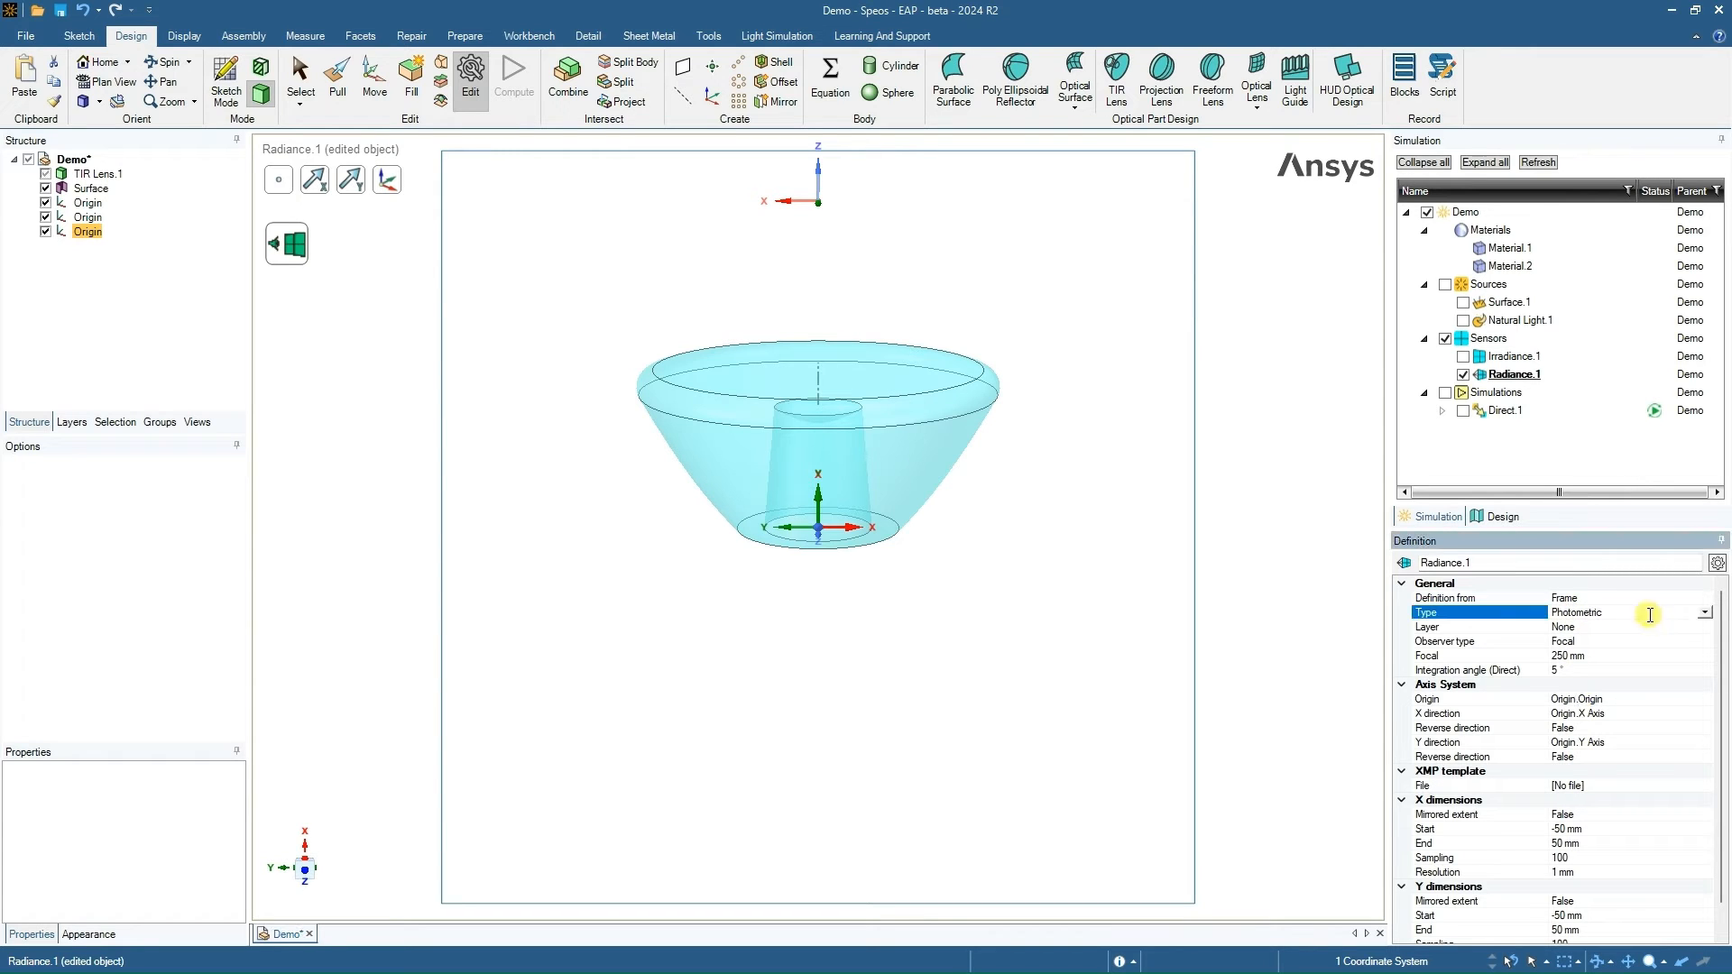
{"action": "left_click", "coordinate": [1705, 613]}
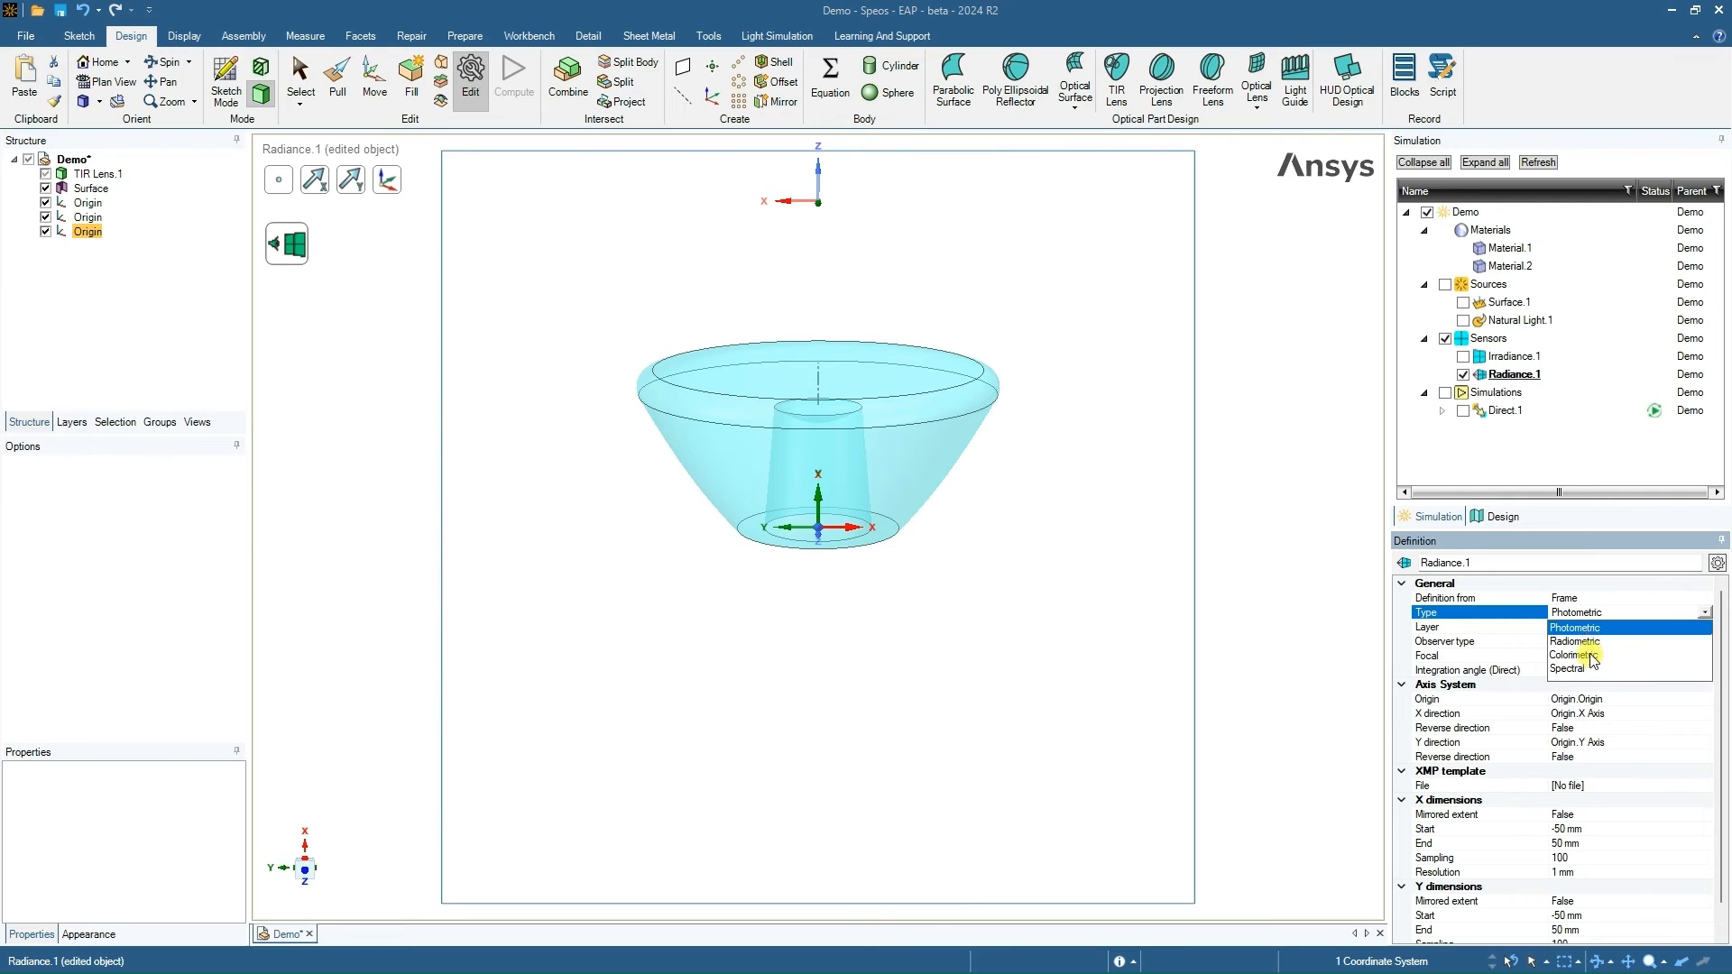
{"action": "left_click", "coordinate": [1592, 655]}
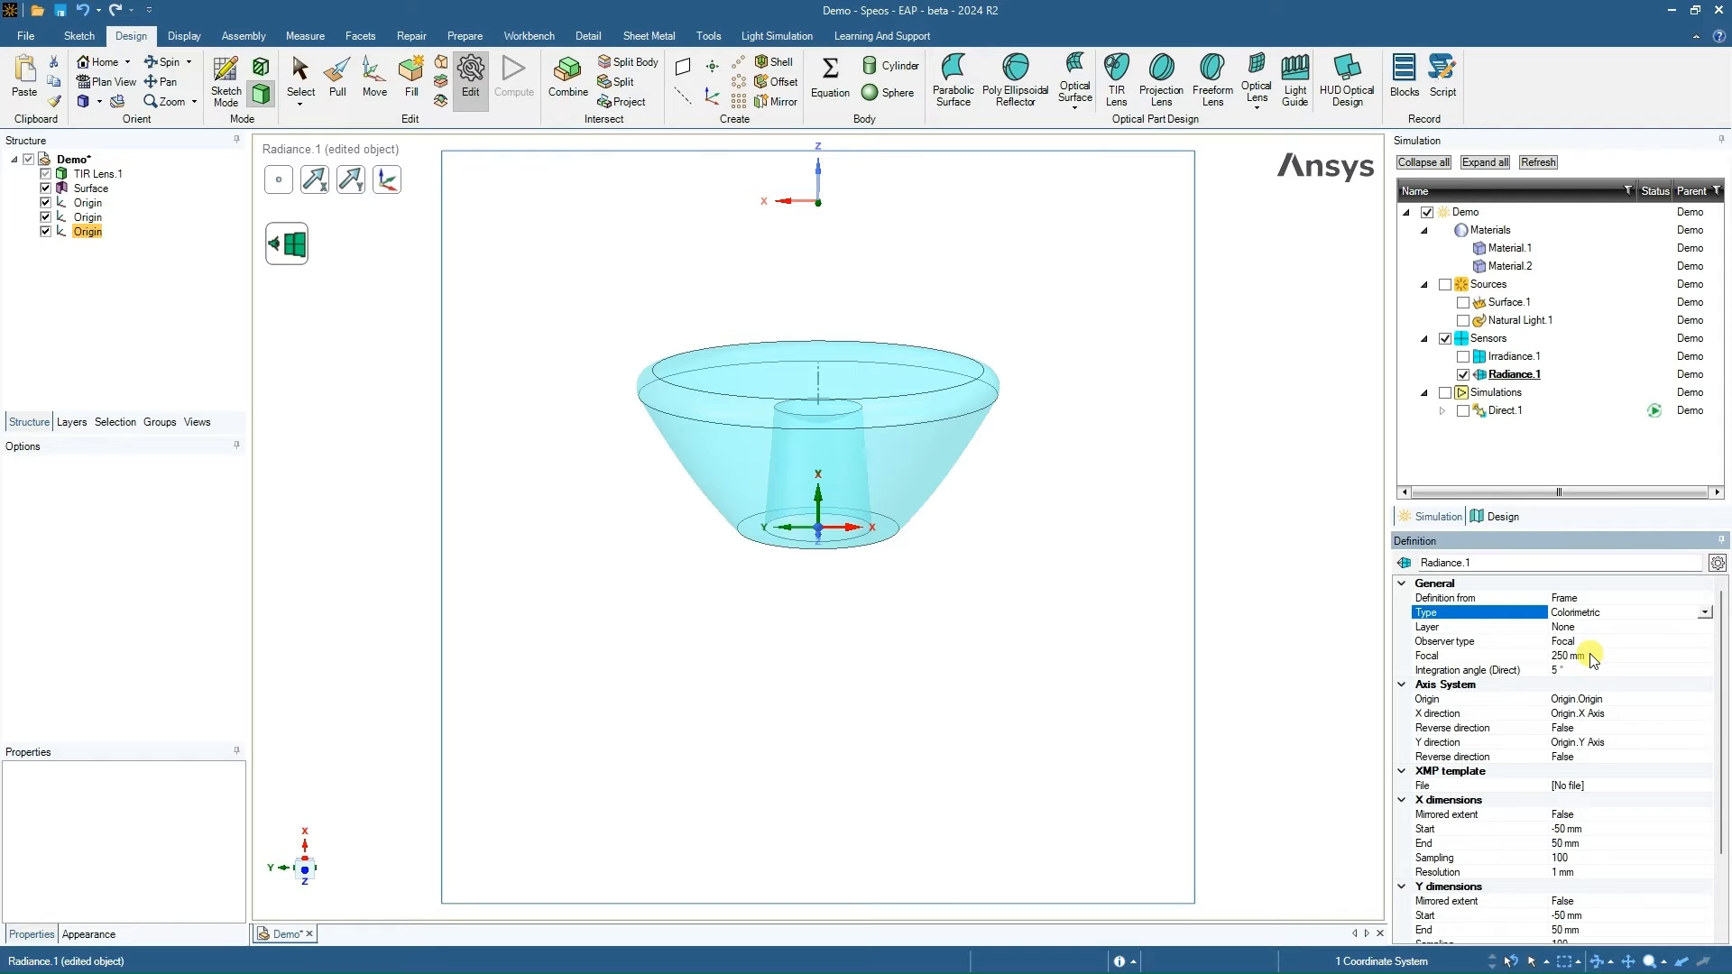
- Set the radiance sensor's resolution to 0.1 mm in both the X and Y dimensions
{"action": "left_click", "coordinate": [1563, 872]}
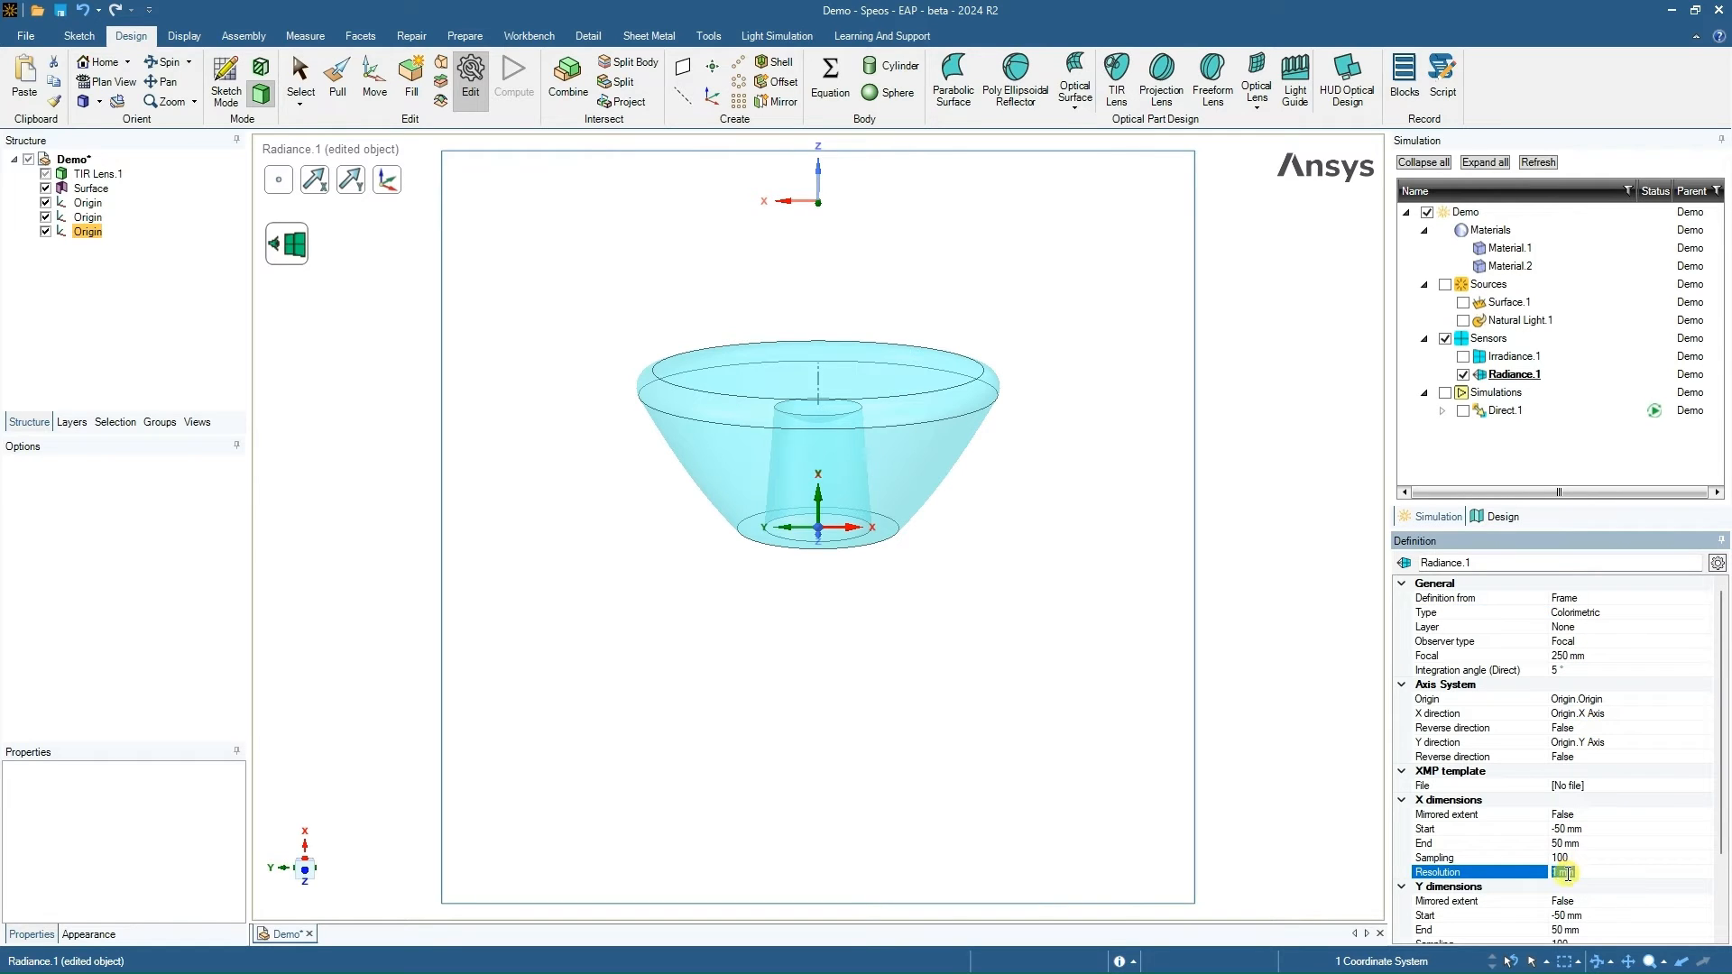
{"action": "type", "text": "0.0"}
{"action": "type", "text": "1"}
{"action": "key", "text": "Tab"}
{"action": "key", "text": "Tab"}
{"action": "key", "text": "Tab"}
{"action": "key", "text": "Tab"}
{"action": "key", "text": "Tab"}
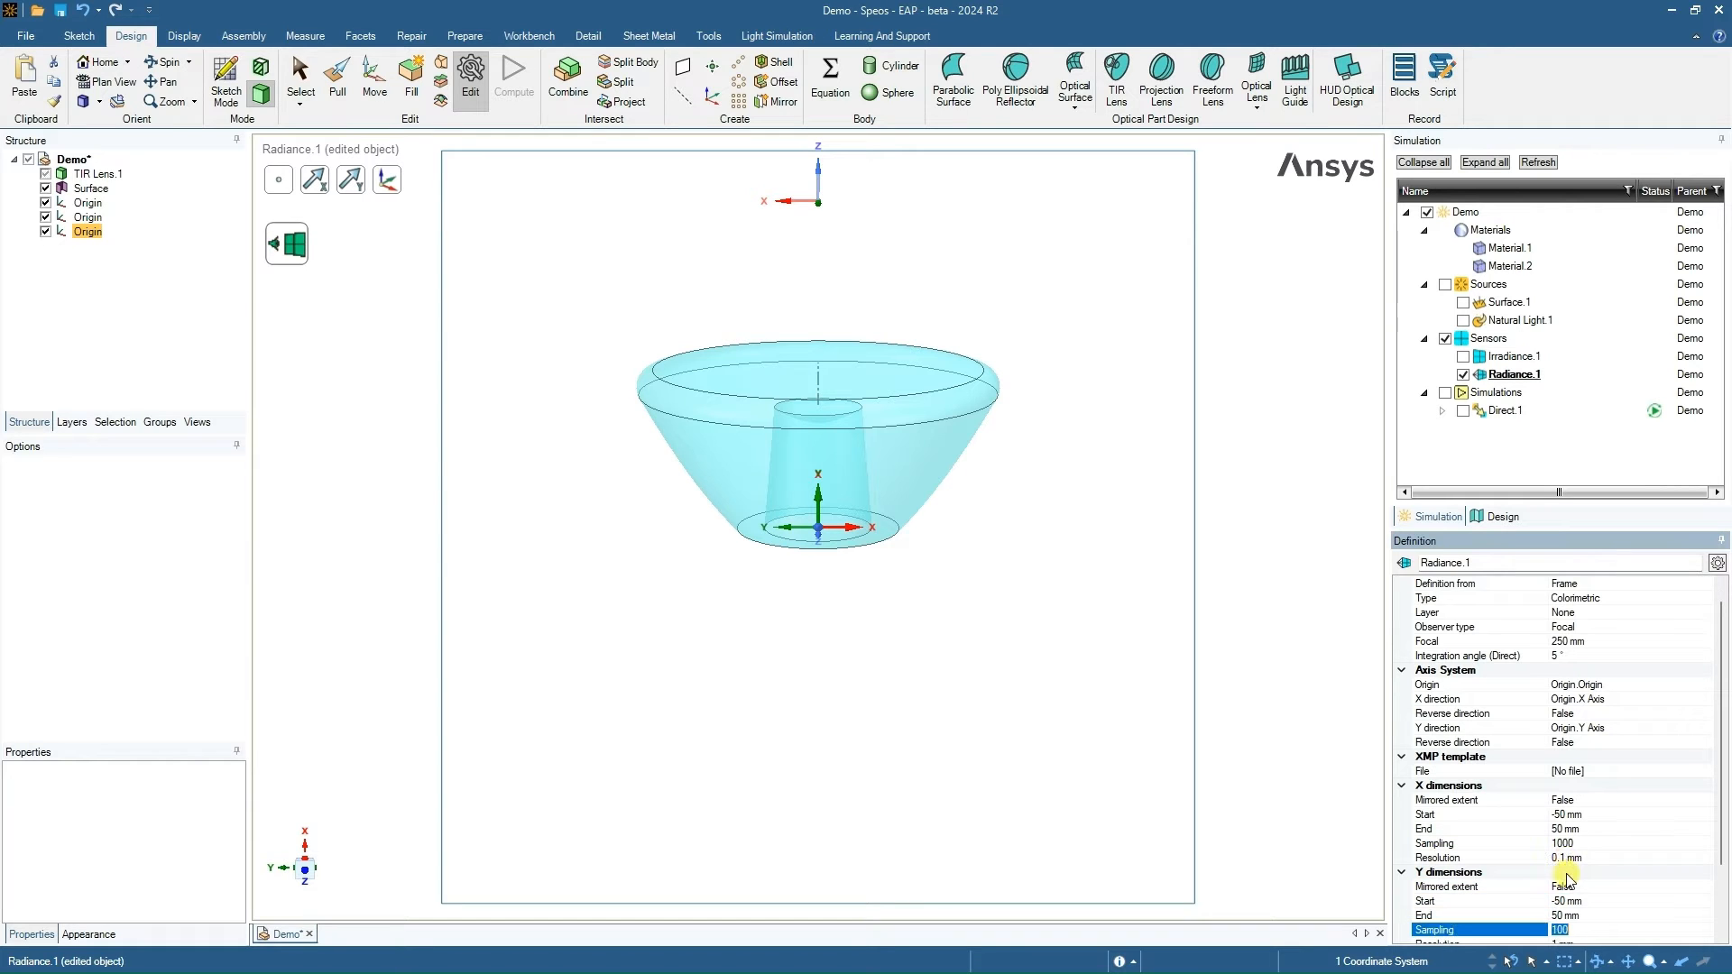
{"action": "type", "text": "0.0"}
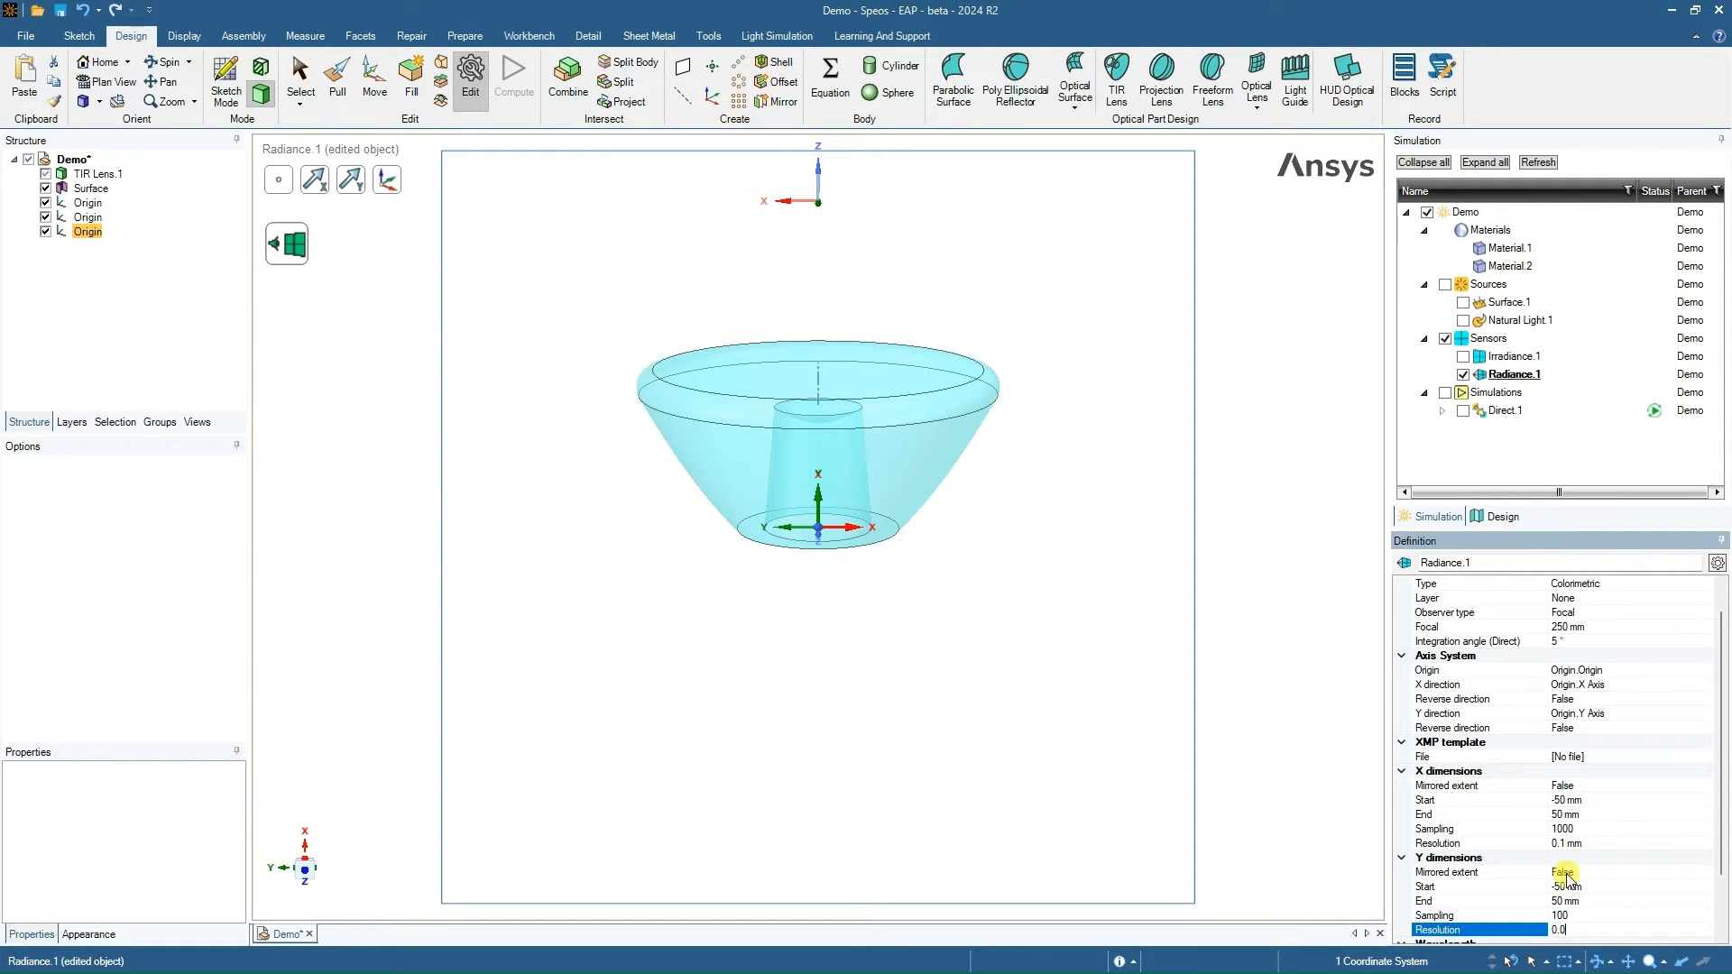
{"action": "type", "text": "1"}
{"action": "key", "text": "Return"}
{"action": "key", "text": "Escape"}
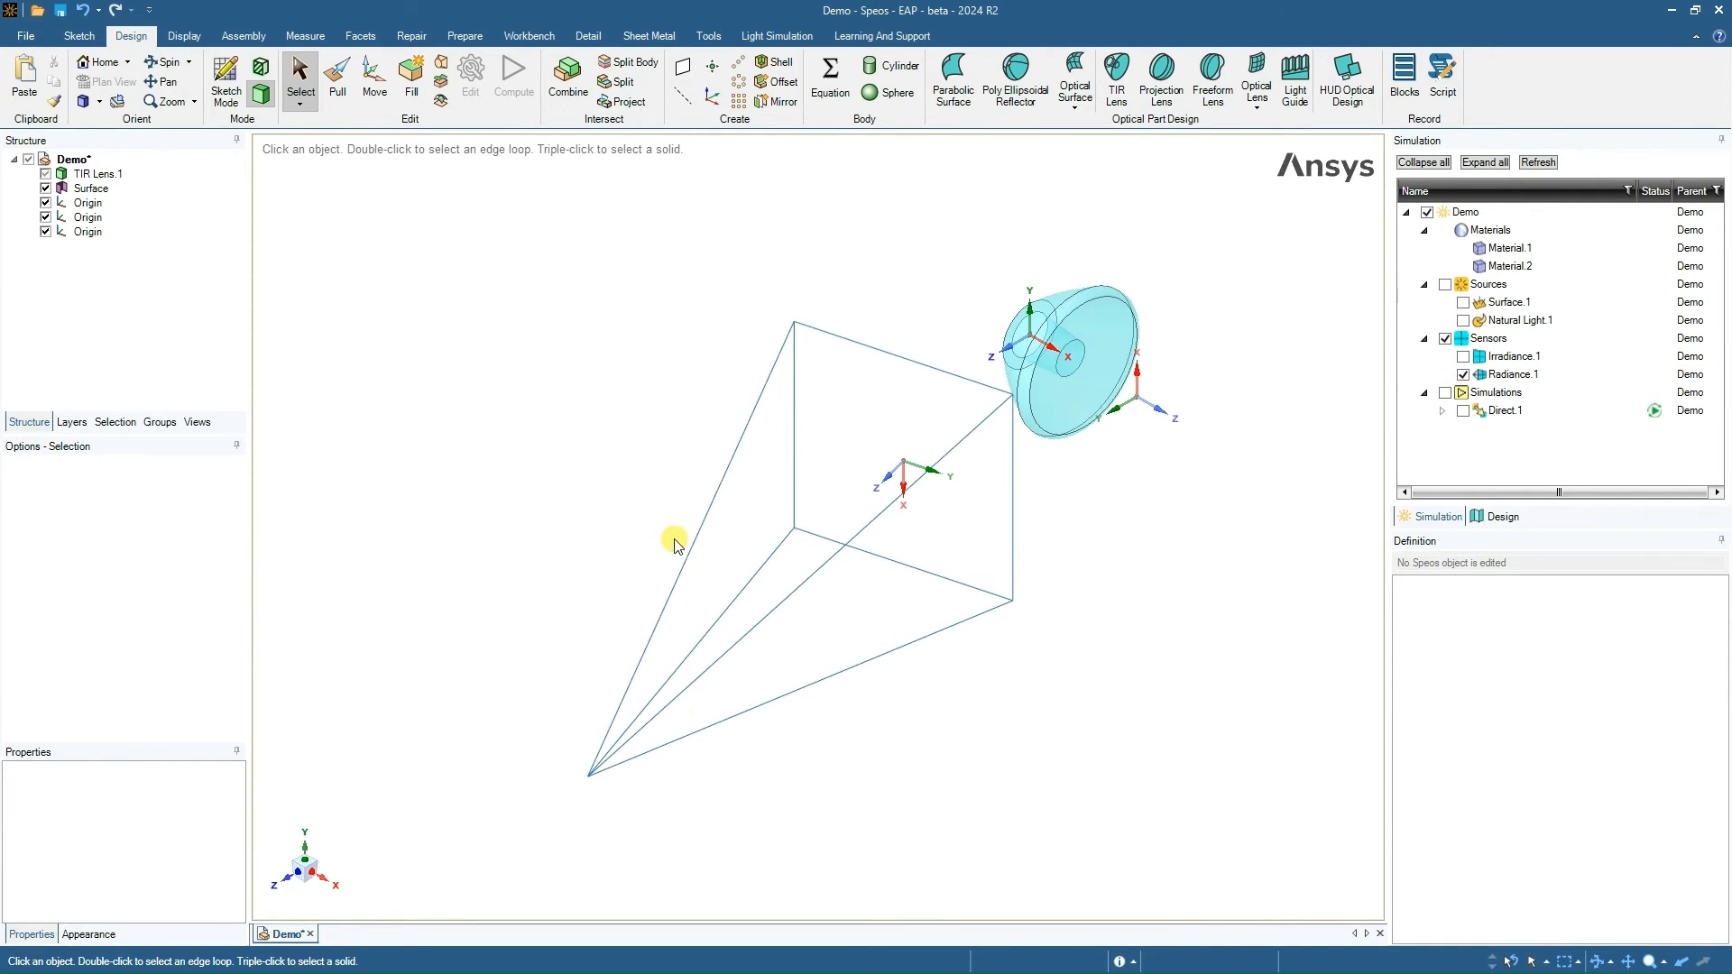
- Create an inverse simulation and assign Radiance.1 as its sensor
{"action": "left_click", "coordinate": [763, 41]}
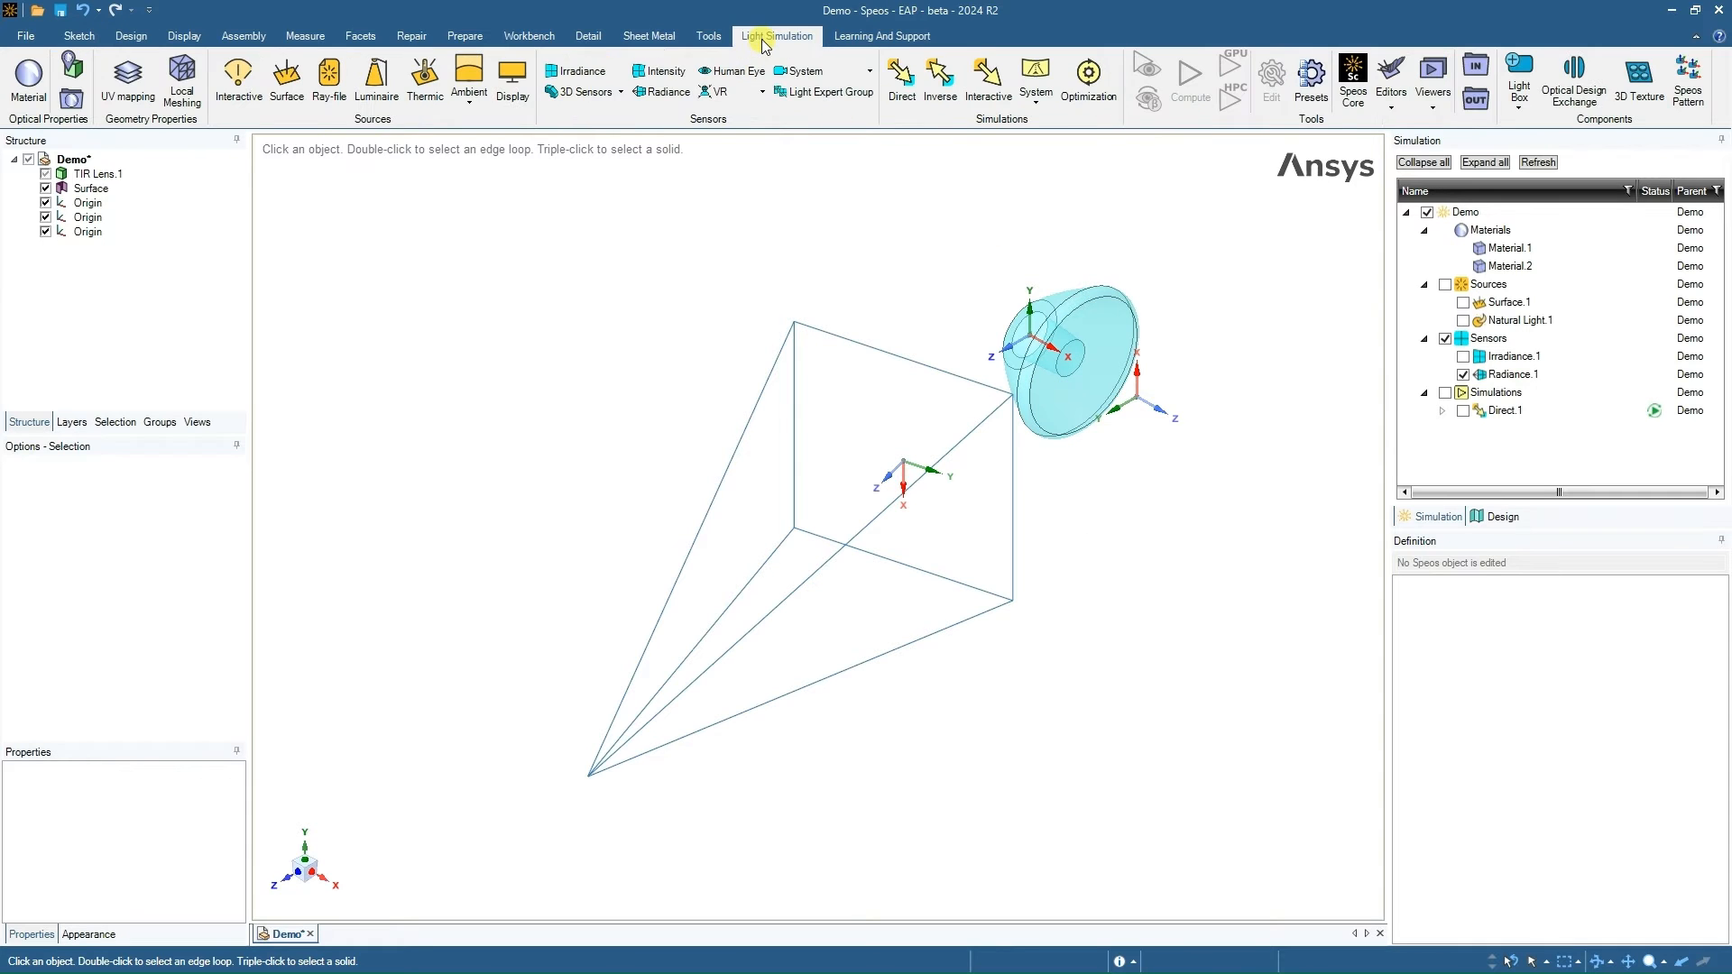
{"action": "left_click", "coordinate": [946, 95]}
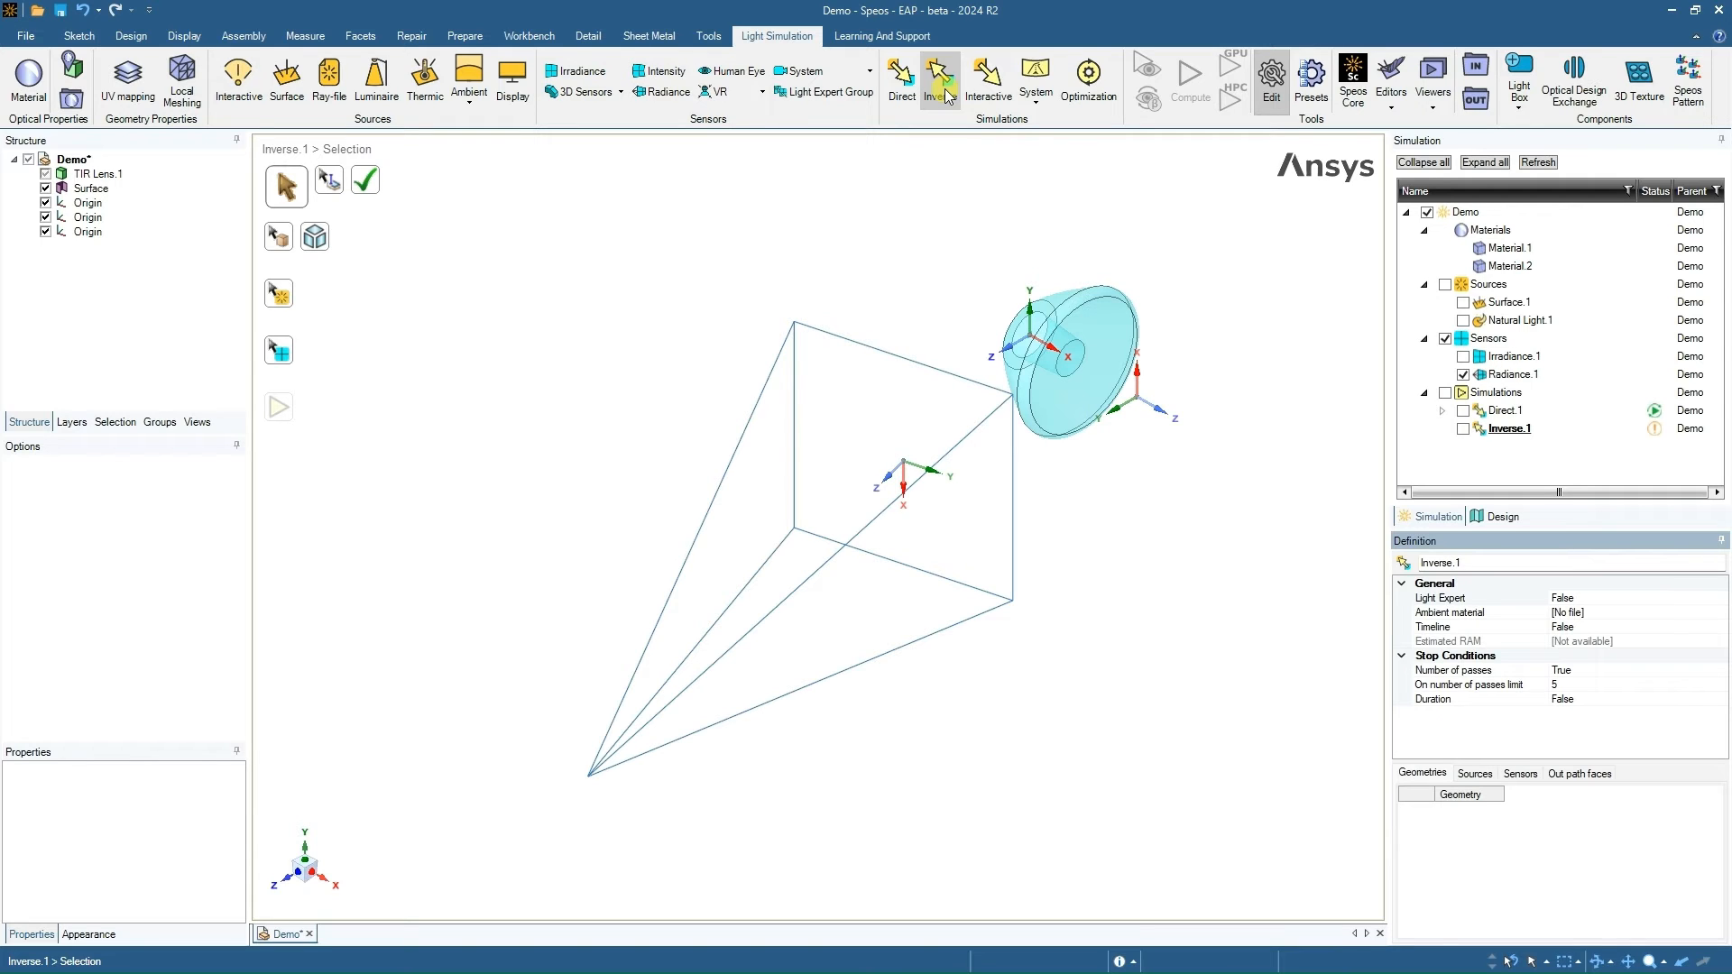
{"action": "left_click", "coordinate": [279, 293]}
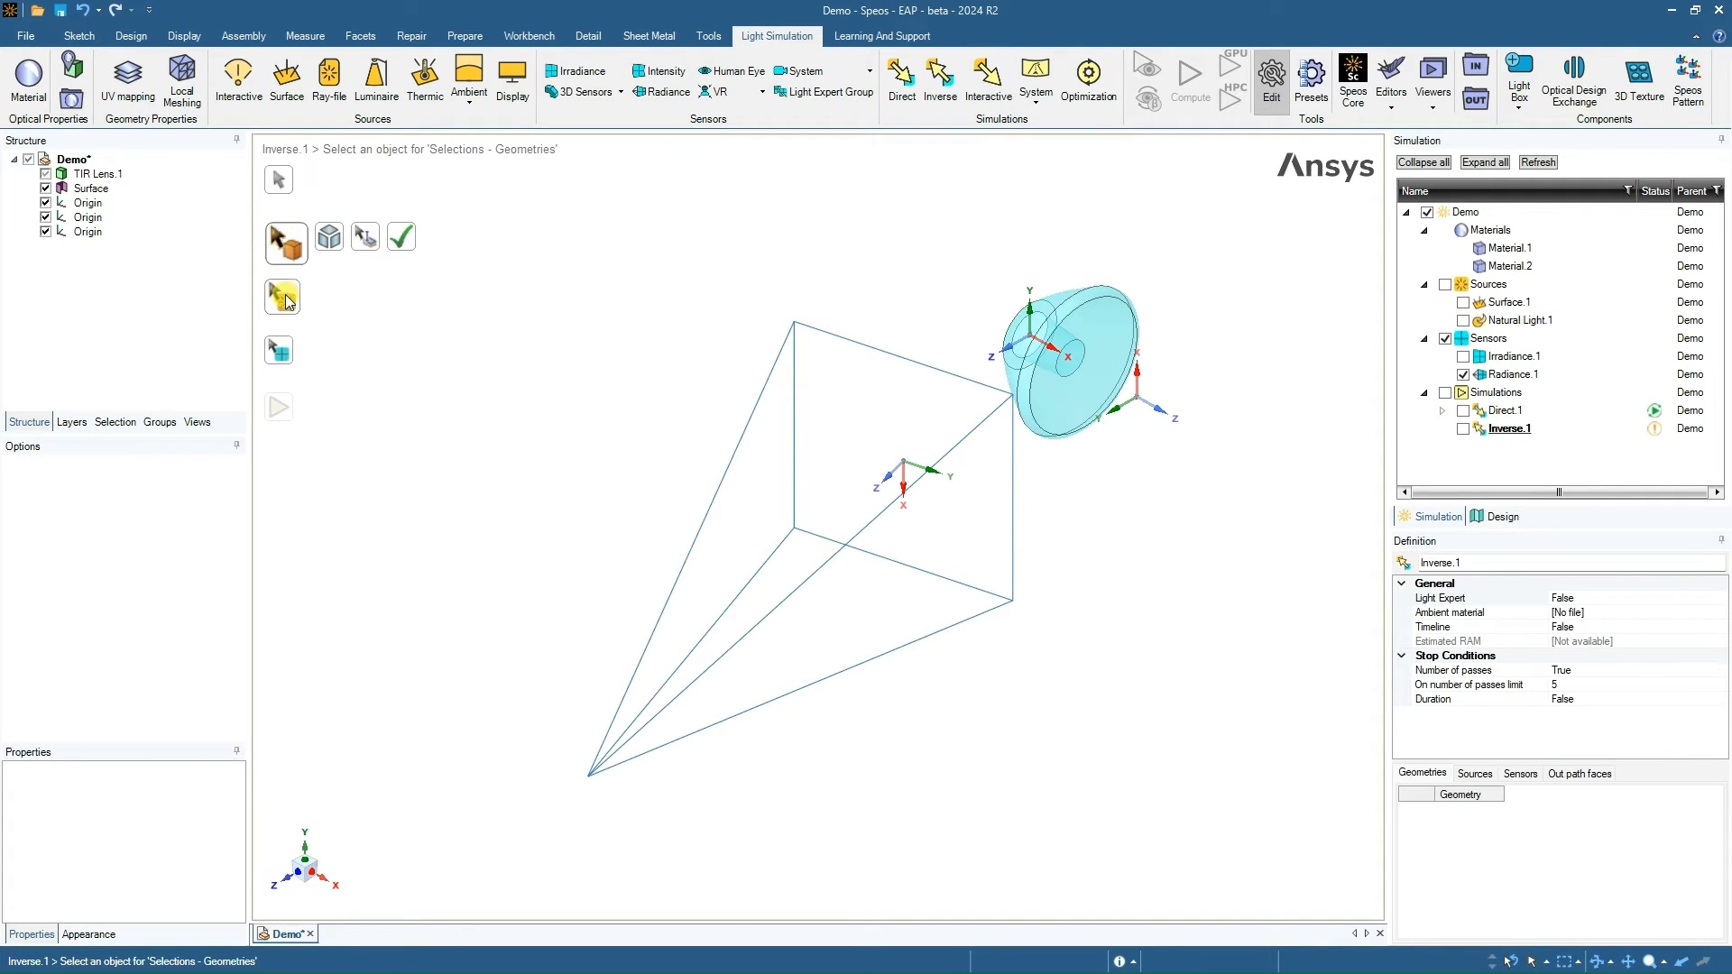
{"action": "left_click", "coordinate": [281, 344]}
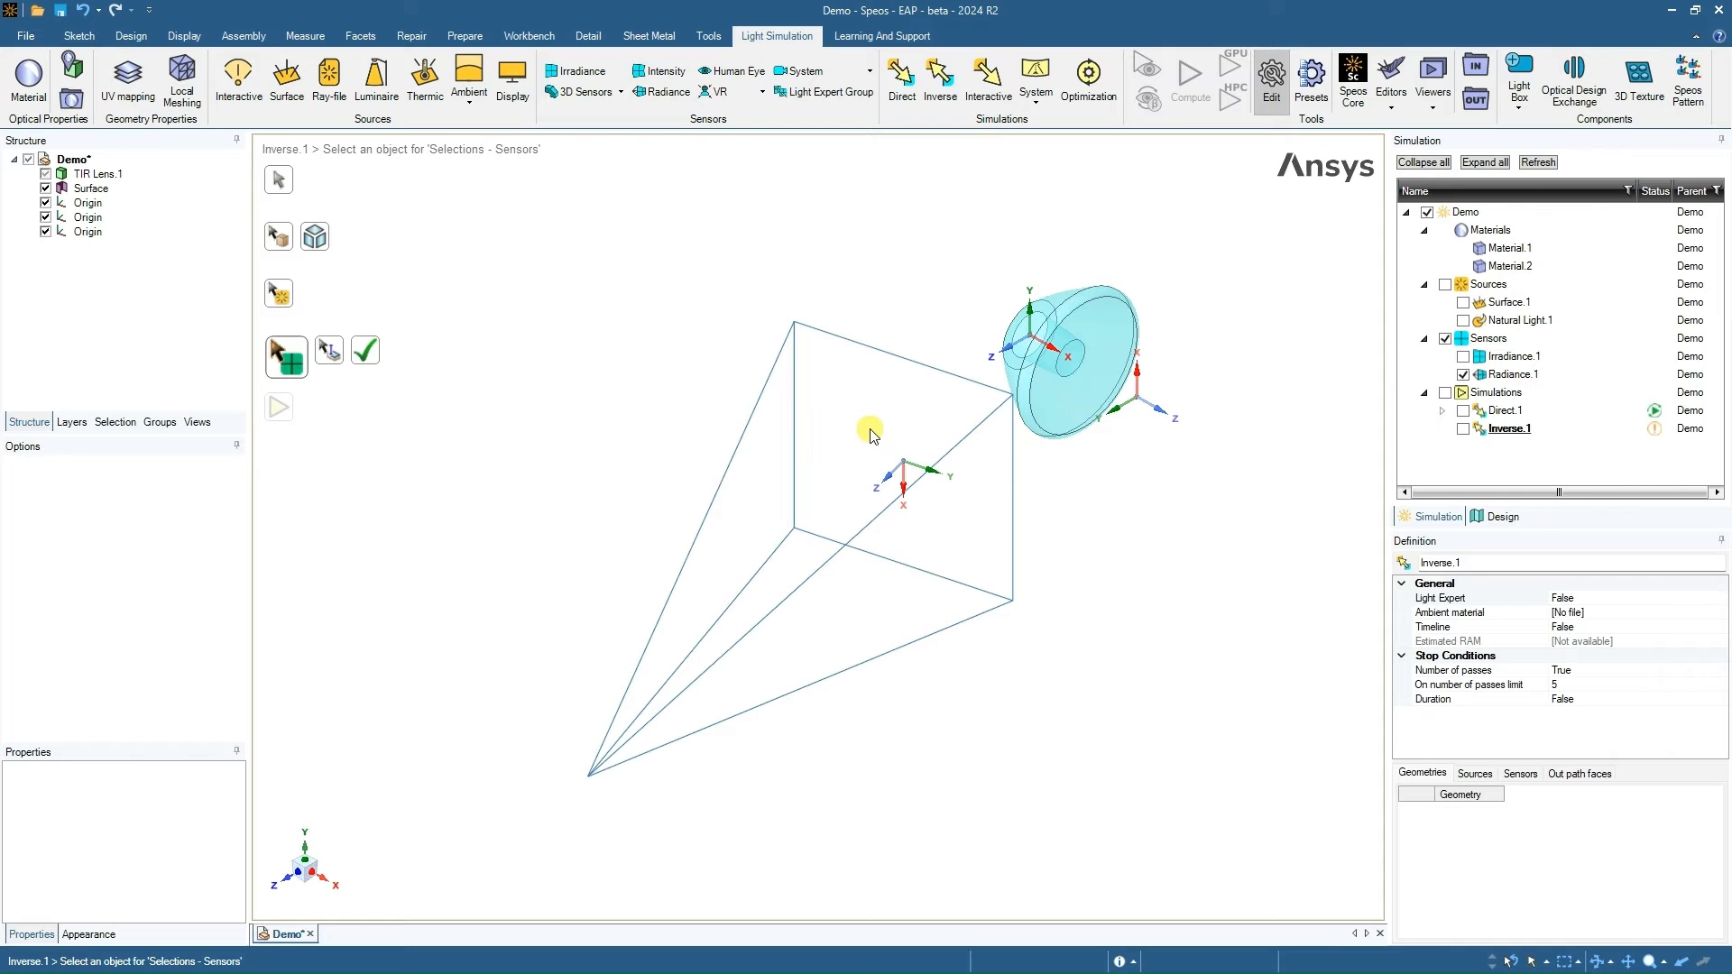
{"action": "left_click", "coordinate": [969, 382]}
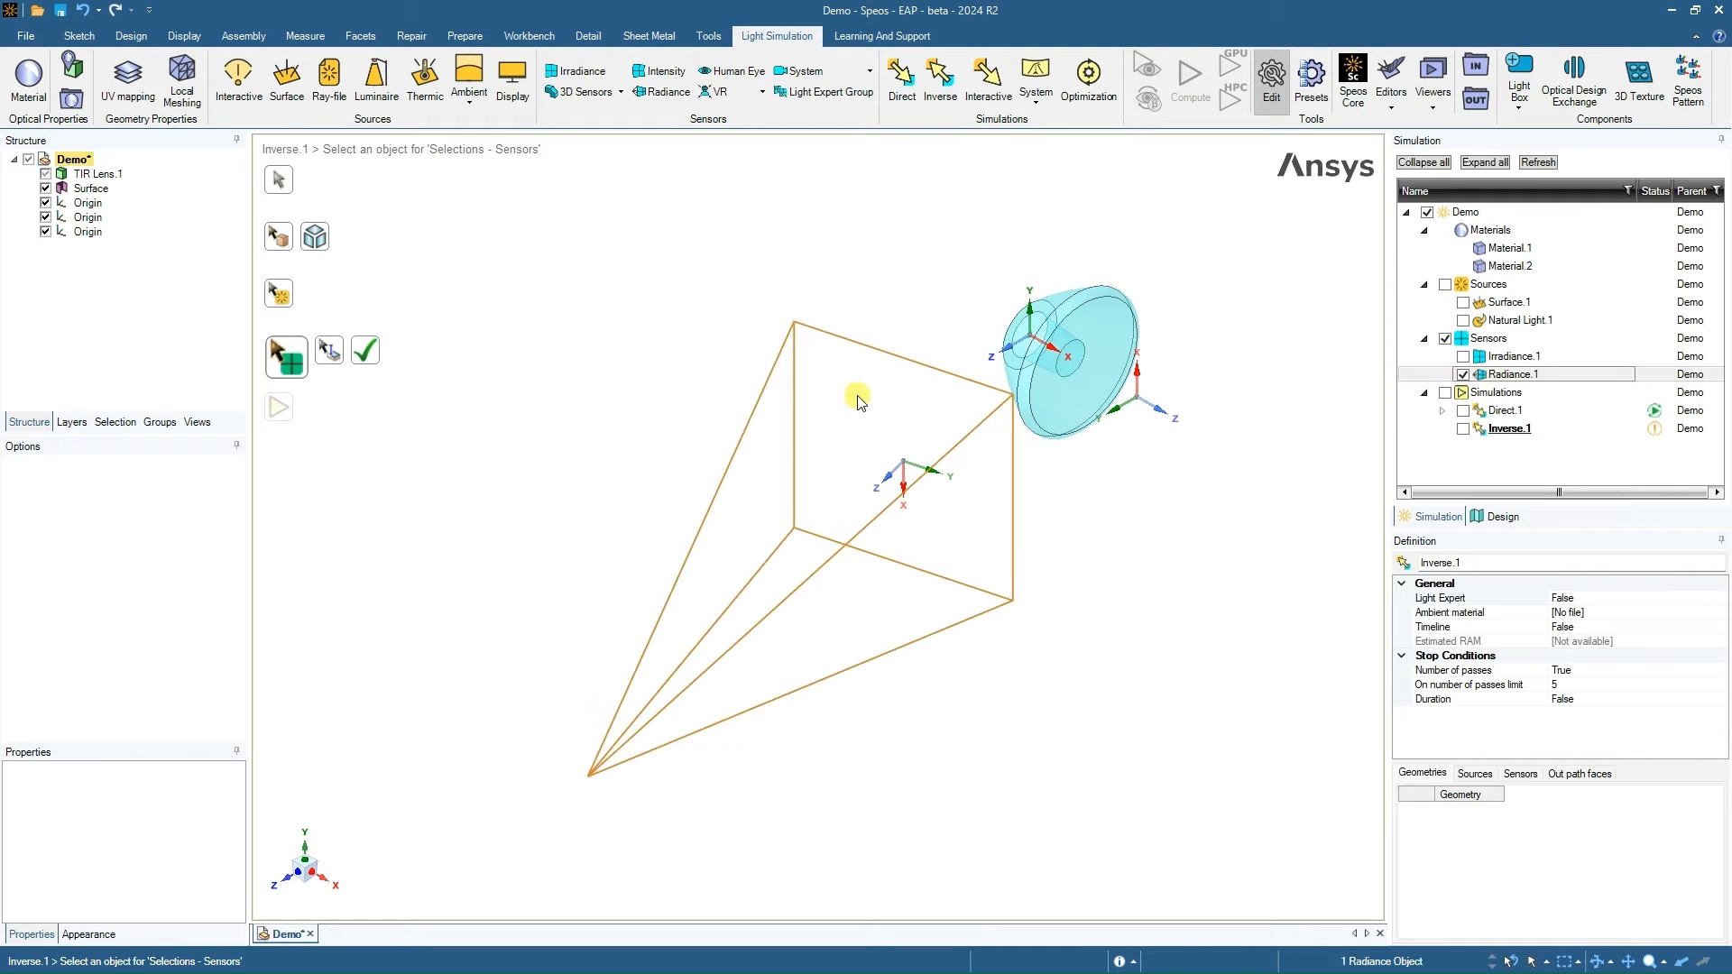
{"action": "left_click", "coordinate": [364, 350]}
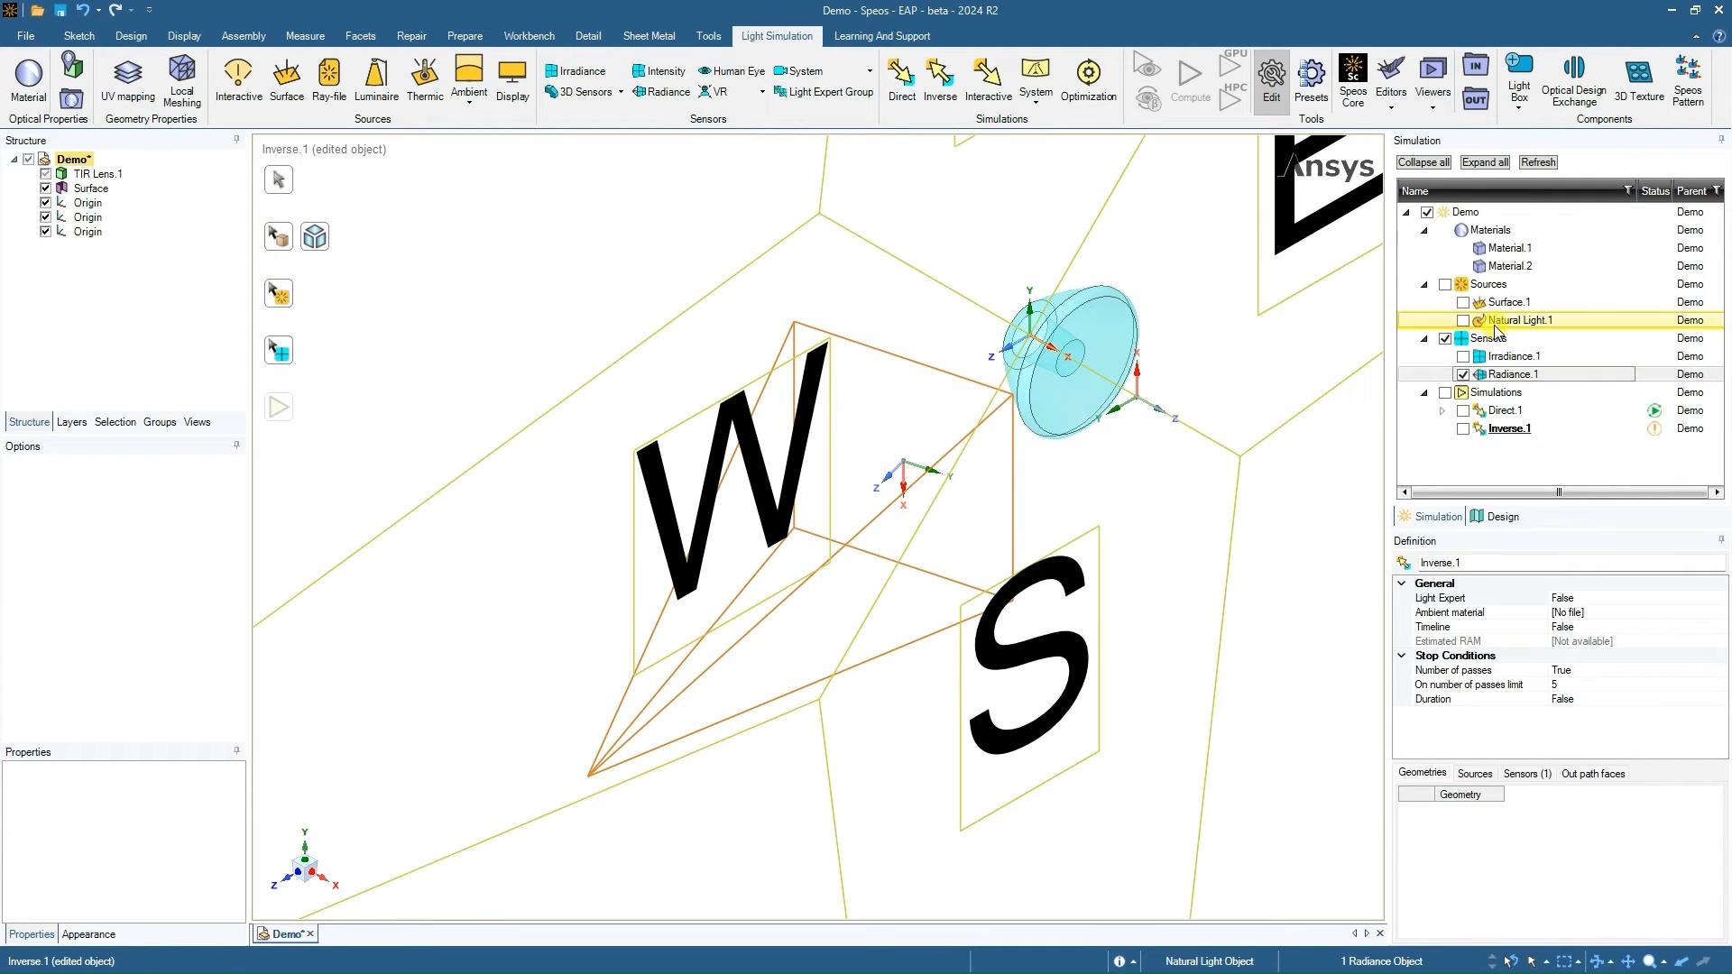
- Add Natural Light.1 as the source and the TIR lens body as the geometry, and check the inverse simulation's source and sensor lists
{"action": "left_click", "coordinate": [279, 293]}
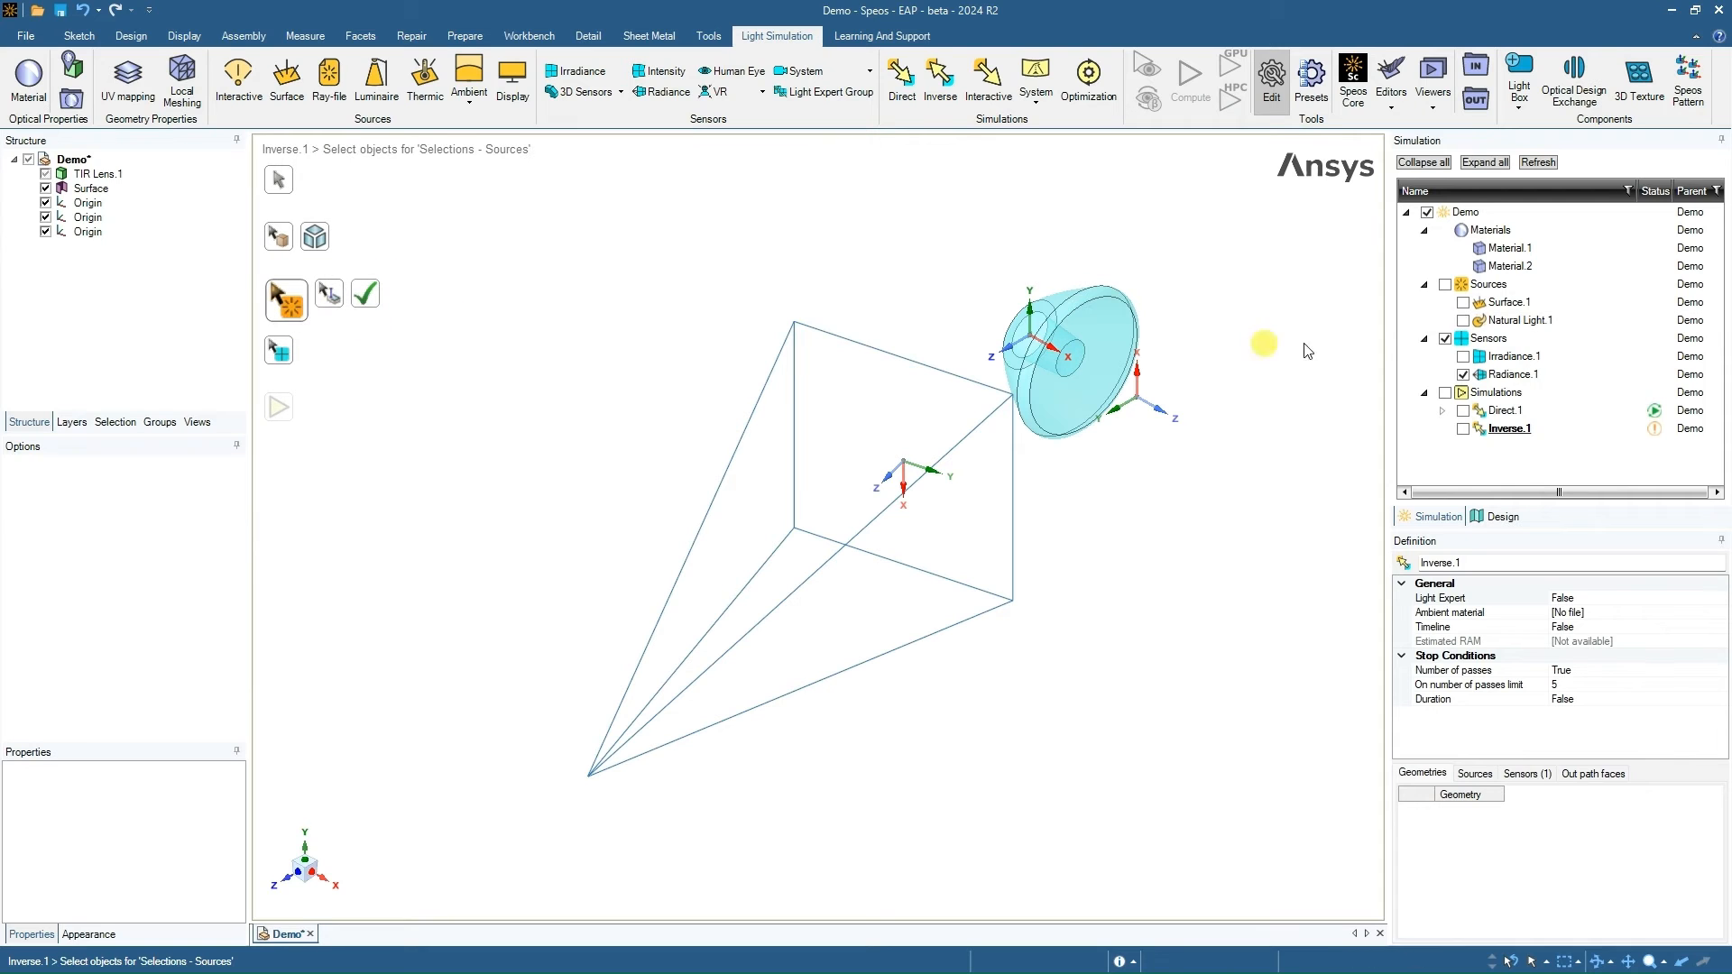
{"action": "left_click", "coordinate": [1519, 320]}
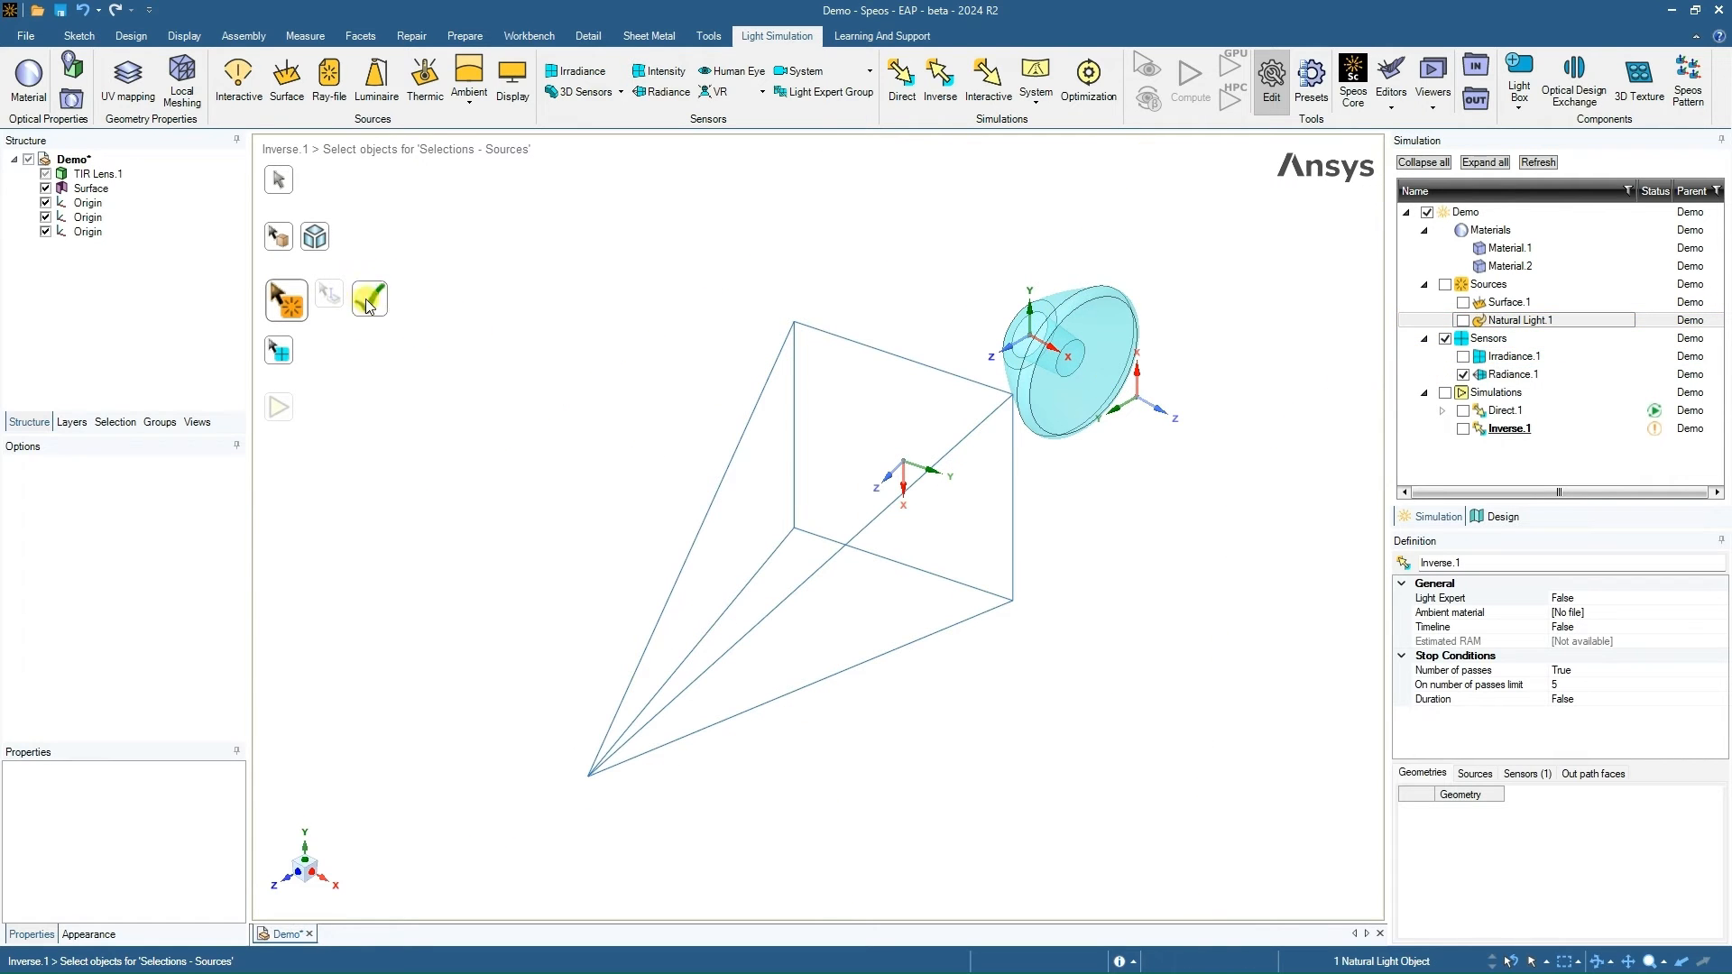
{"action": "left_click", "coordinate": [369, 307]}
{"action": "left_click", "coordinate": [279, 236]}
{"action": "left_click", "coordinate": [986, 340]}
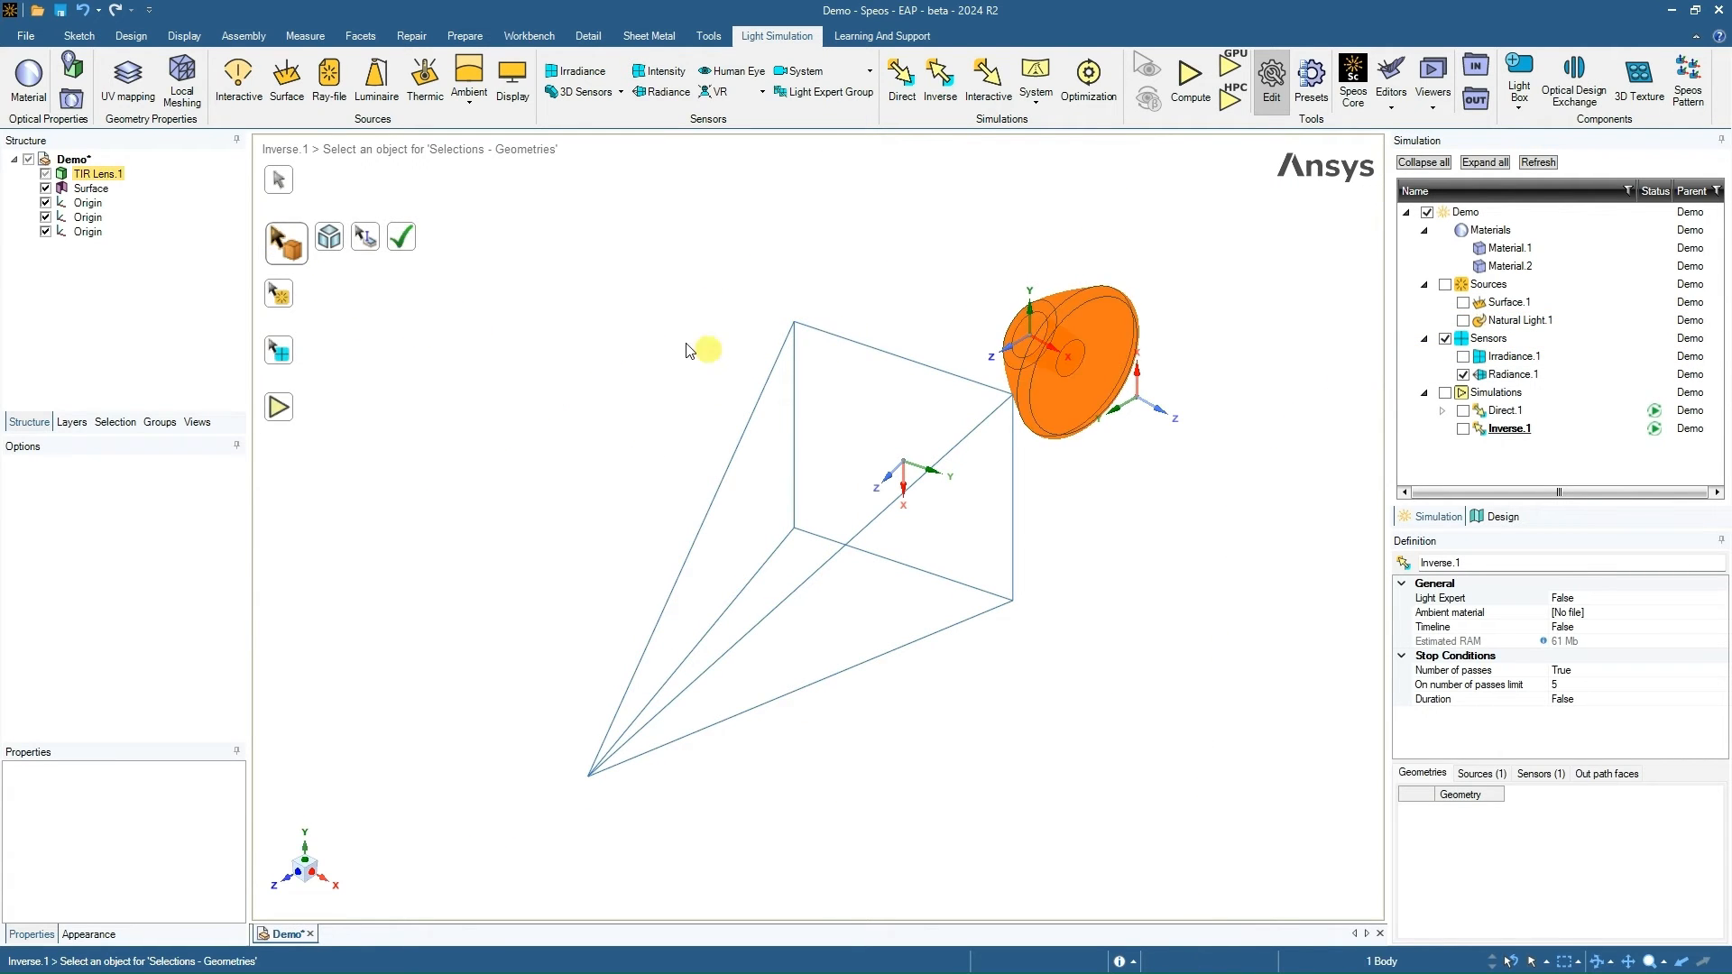
{"action": "left_click", "coordinate": [402, 240]}
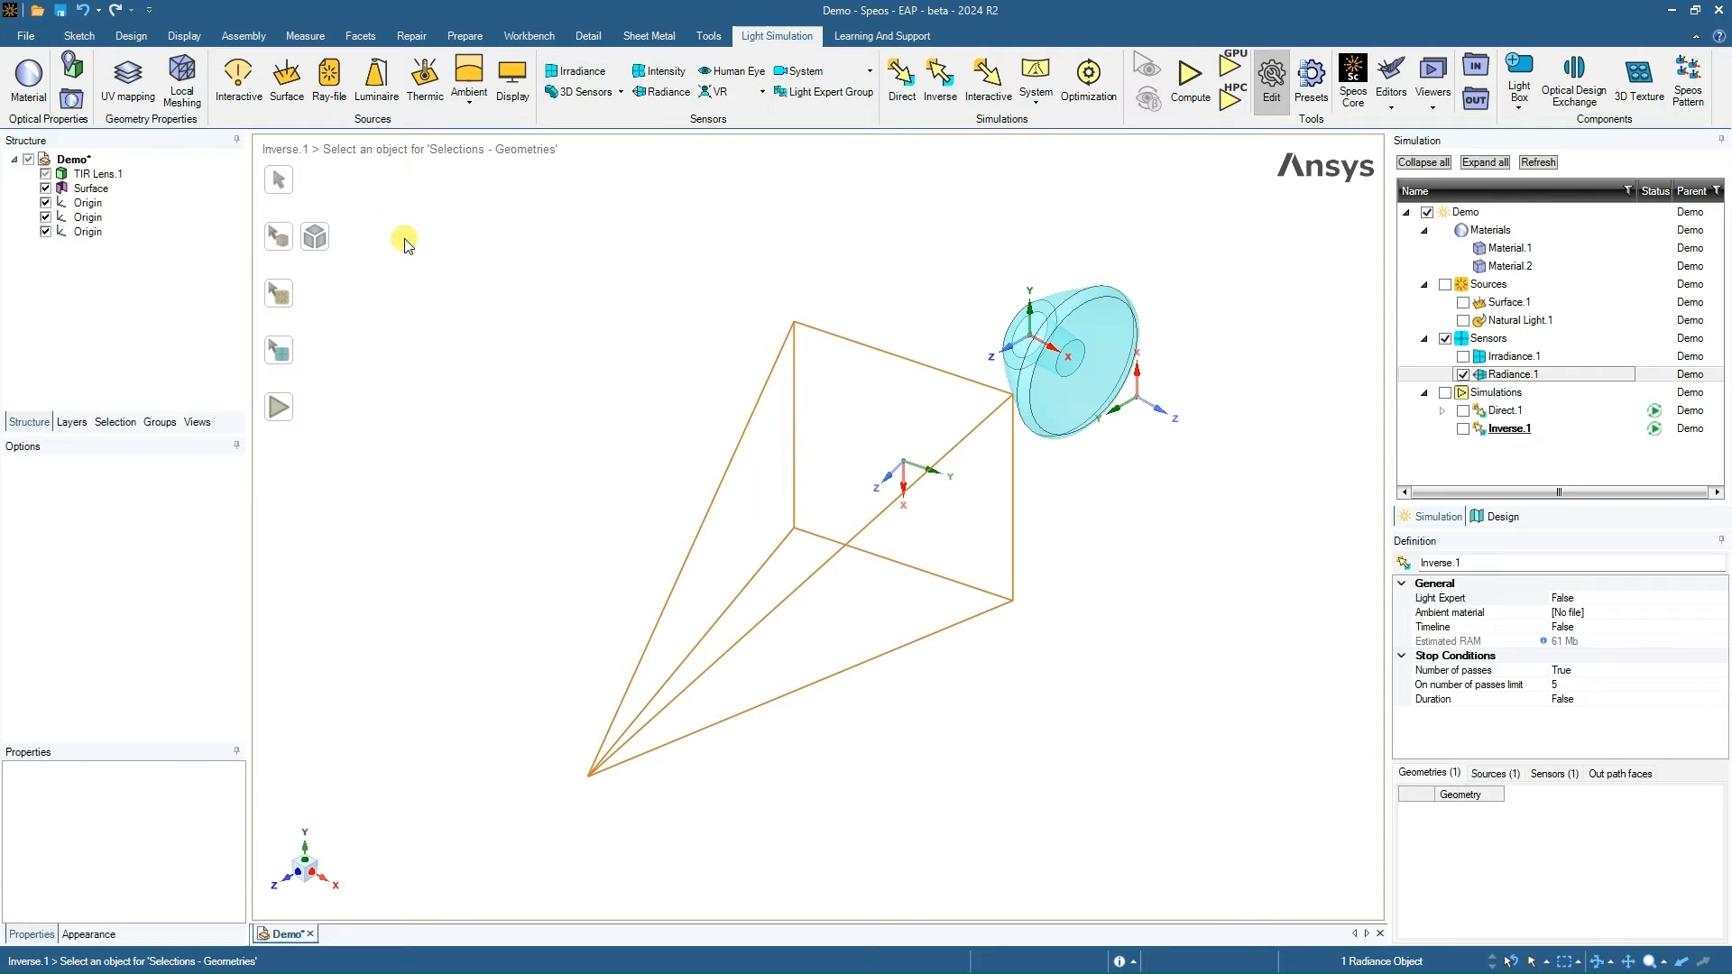
{"action": "left_click", "coordinate": [1504, 774]}
{"action": "left_click", "coordinate": [1554, 774]}
{"action": "left_click", "coordinate": [1150, 502]}
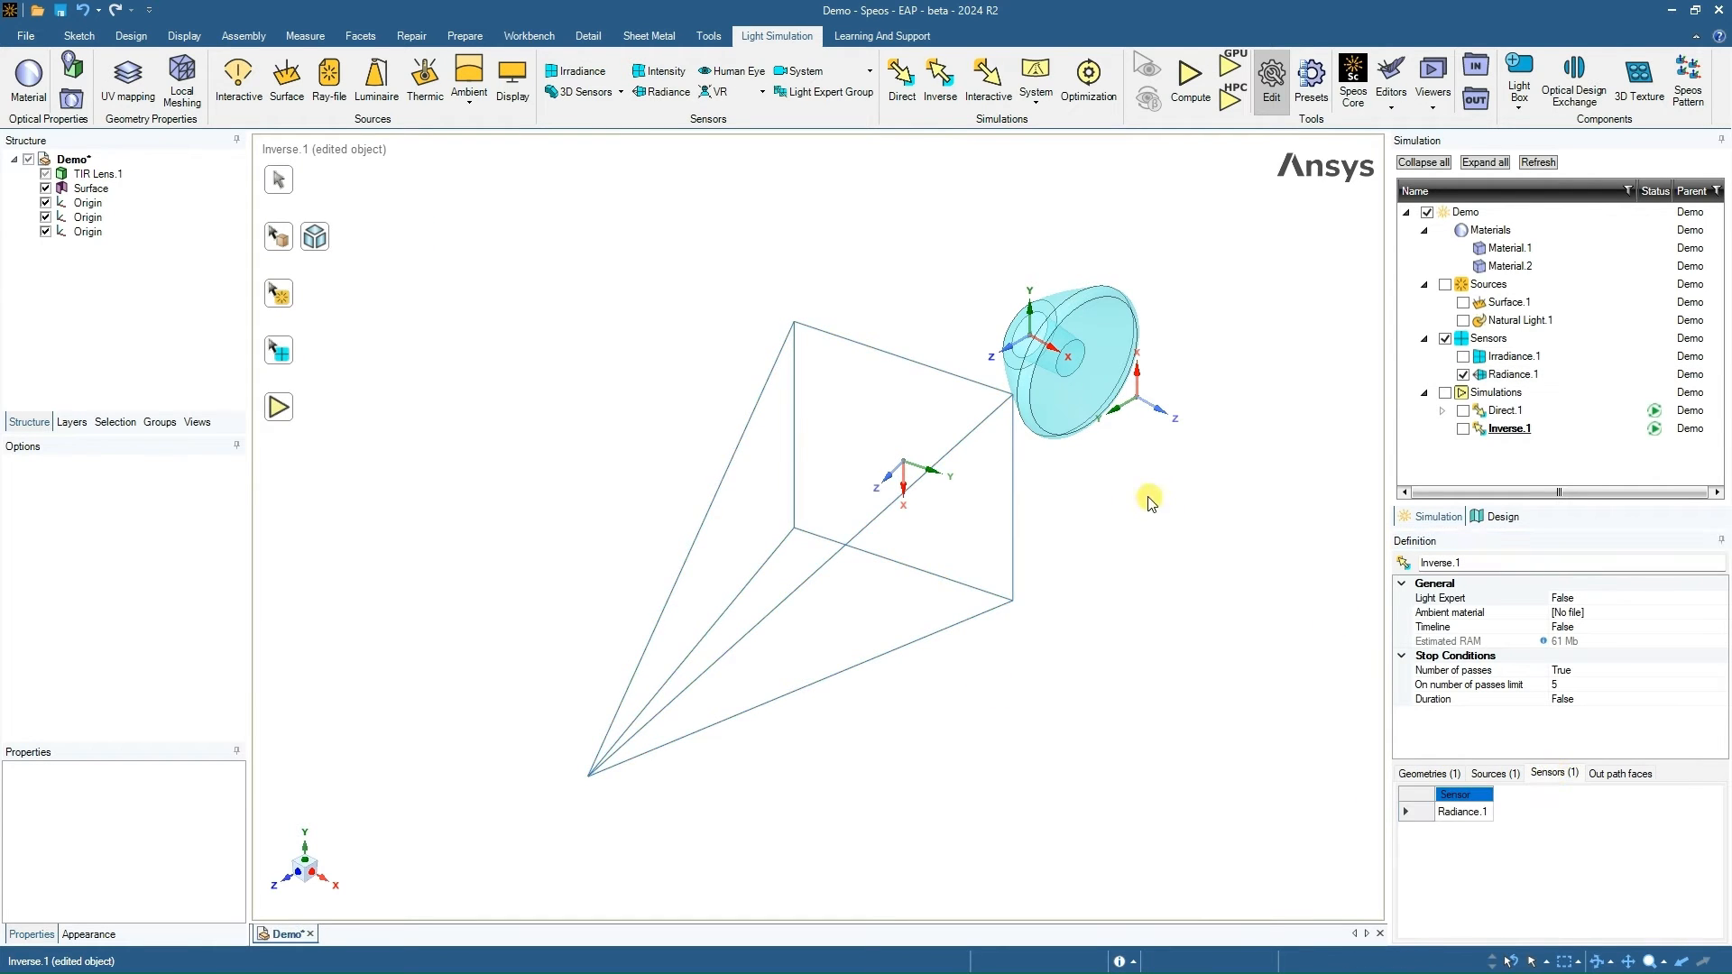
- Launch the live preview of the Inverse.1 simulation
{"action": "middle_click_drag", "start_coordinate": [1150, 502], "coordinate": [1051, 480]}
{"action": "left_click", "coordinate": [1516, 431]}
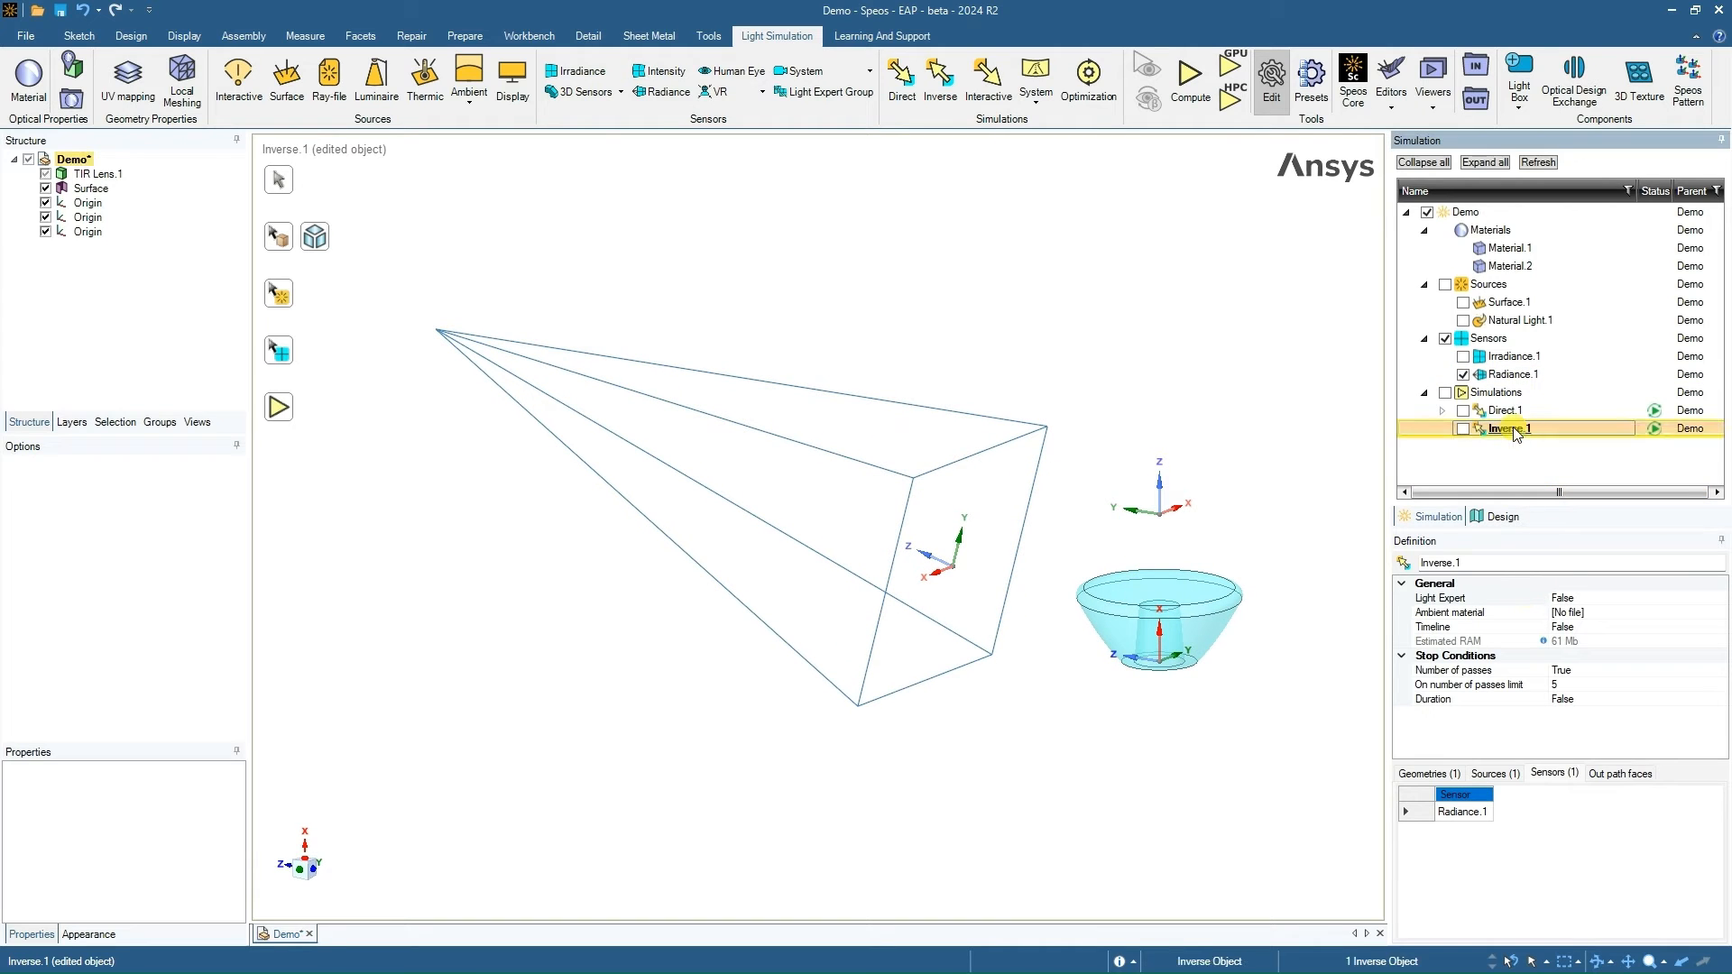
{"action": "right_click", "coordinate": [1515, 431]}
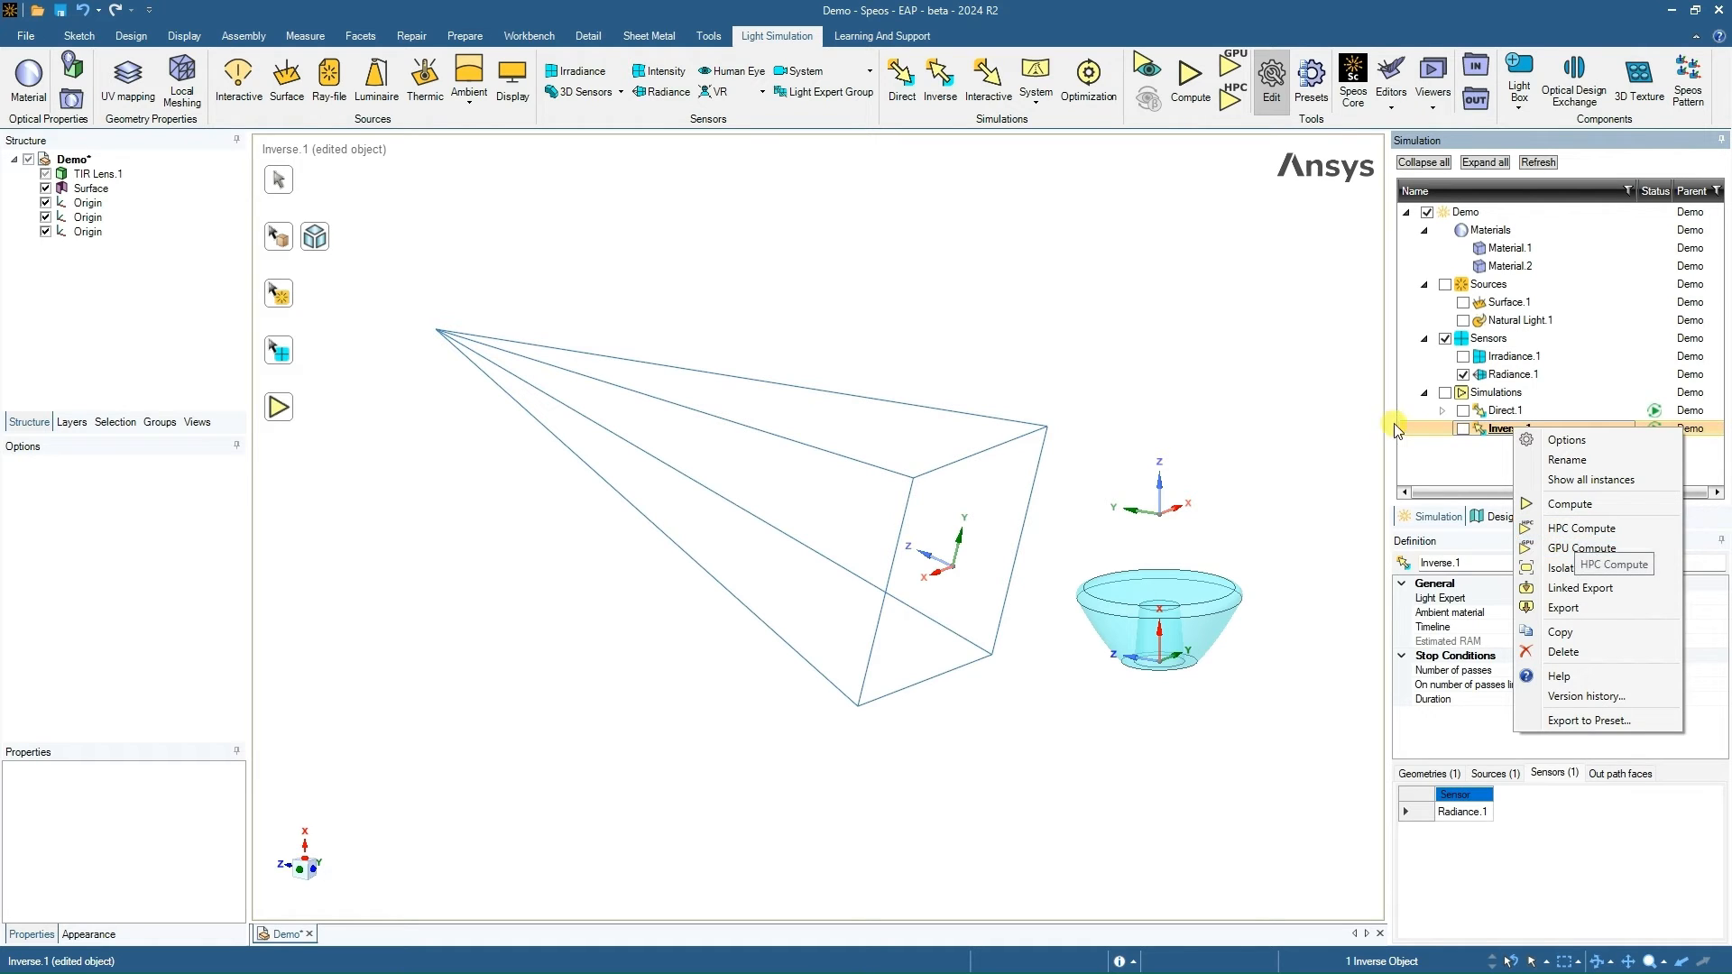
{"action": "left_click", "coordinate": [1501, 435]}
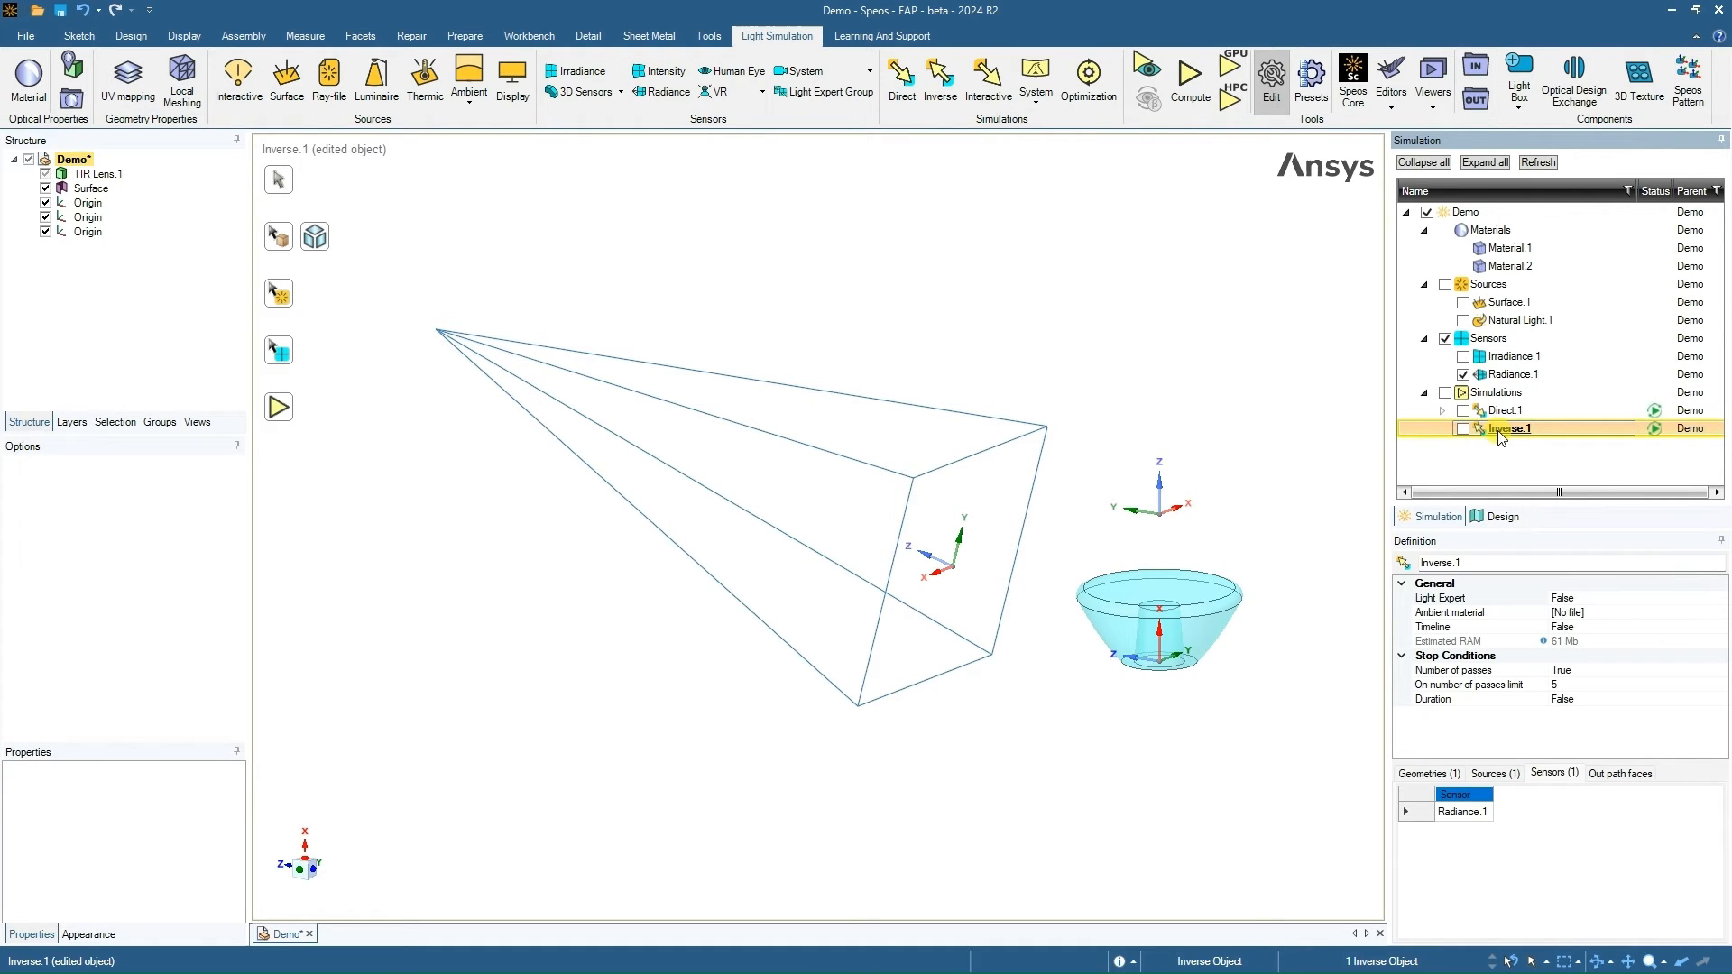
{"action": "left_click", "coordinate": [1160, 78]}
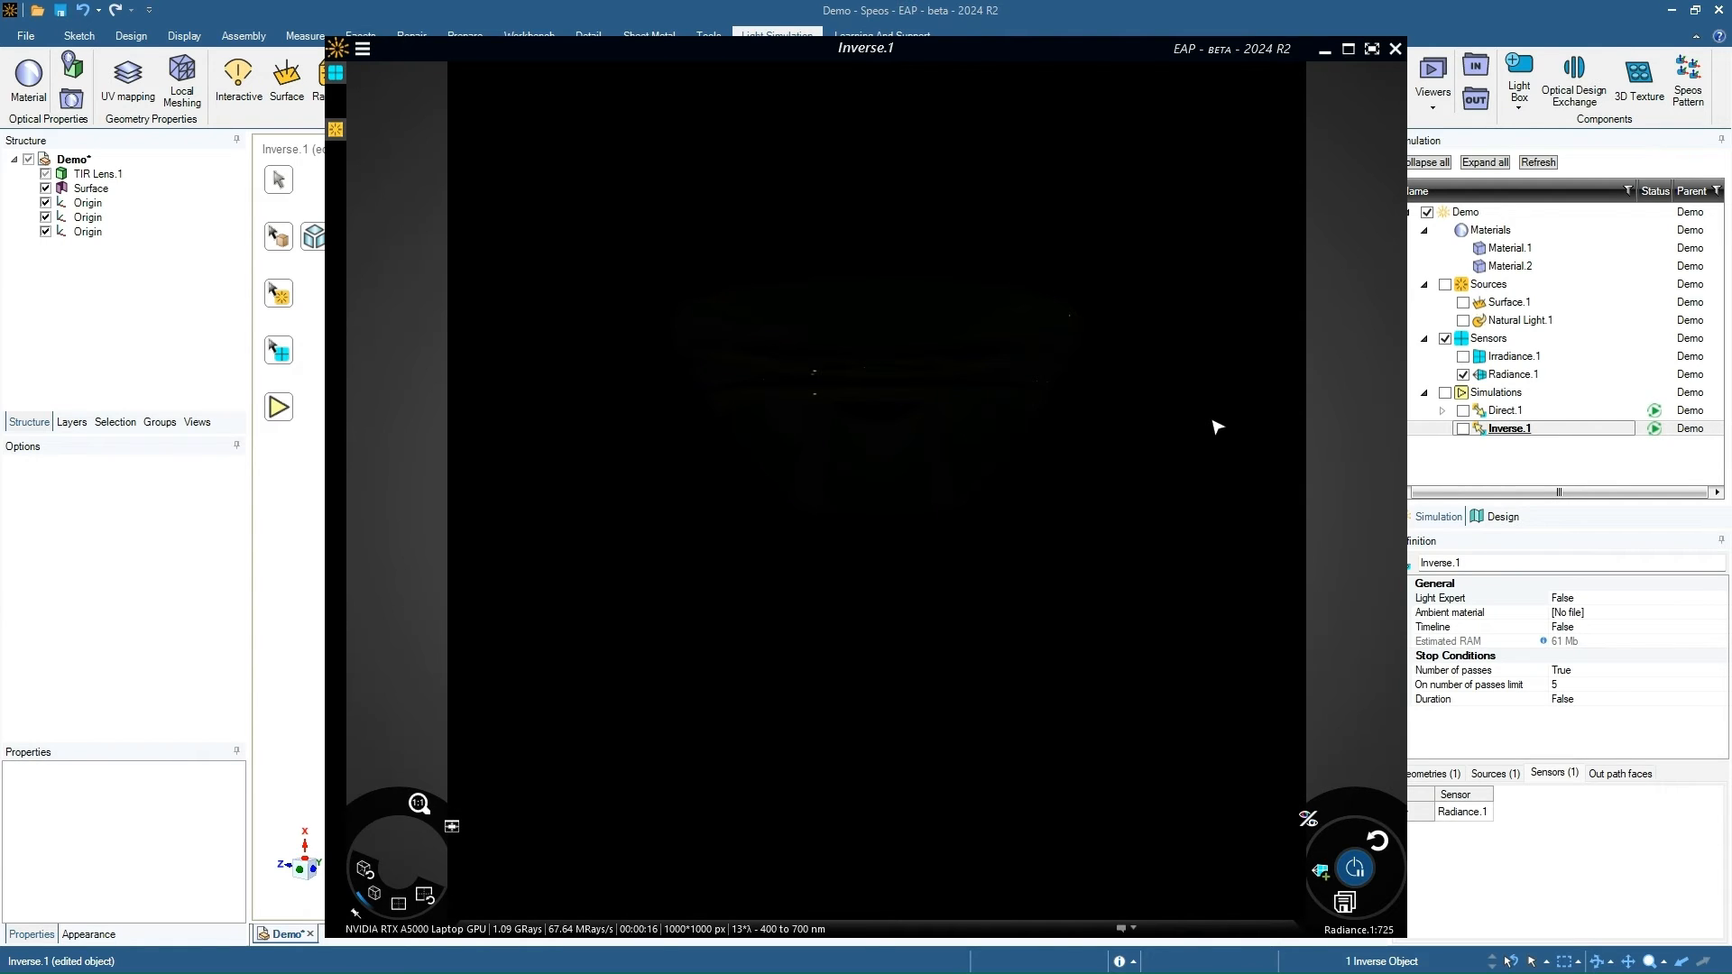
- Compare Human vision with True color in the preview, and in True color disable automatic adaptation and set the adaptation to 100000 cd/m²
{"action": "left_click", "coordinate": [1318, 815]}
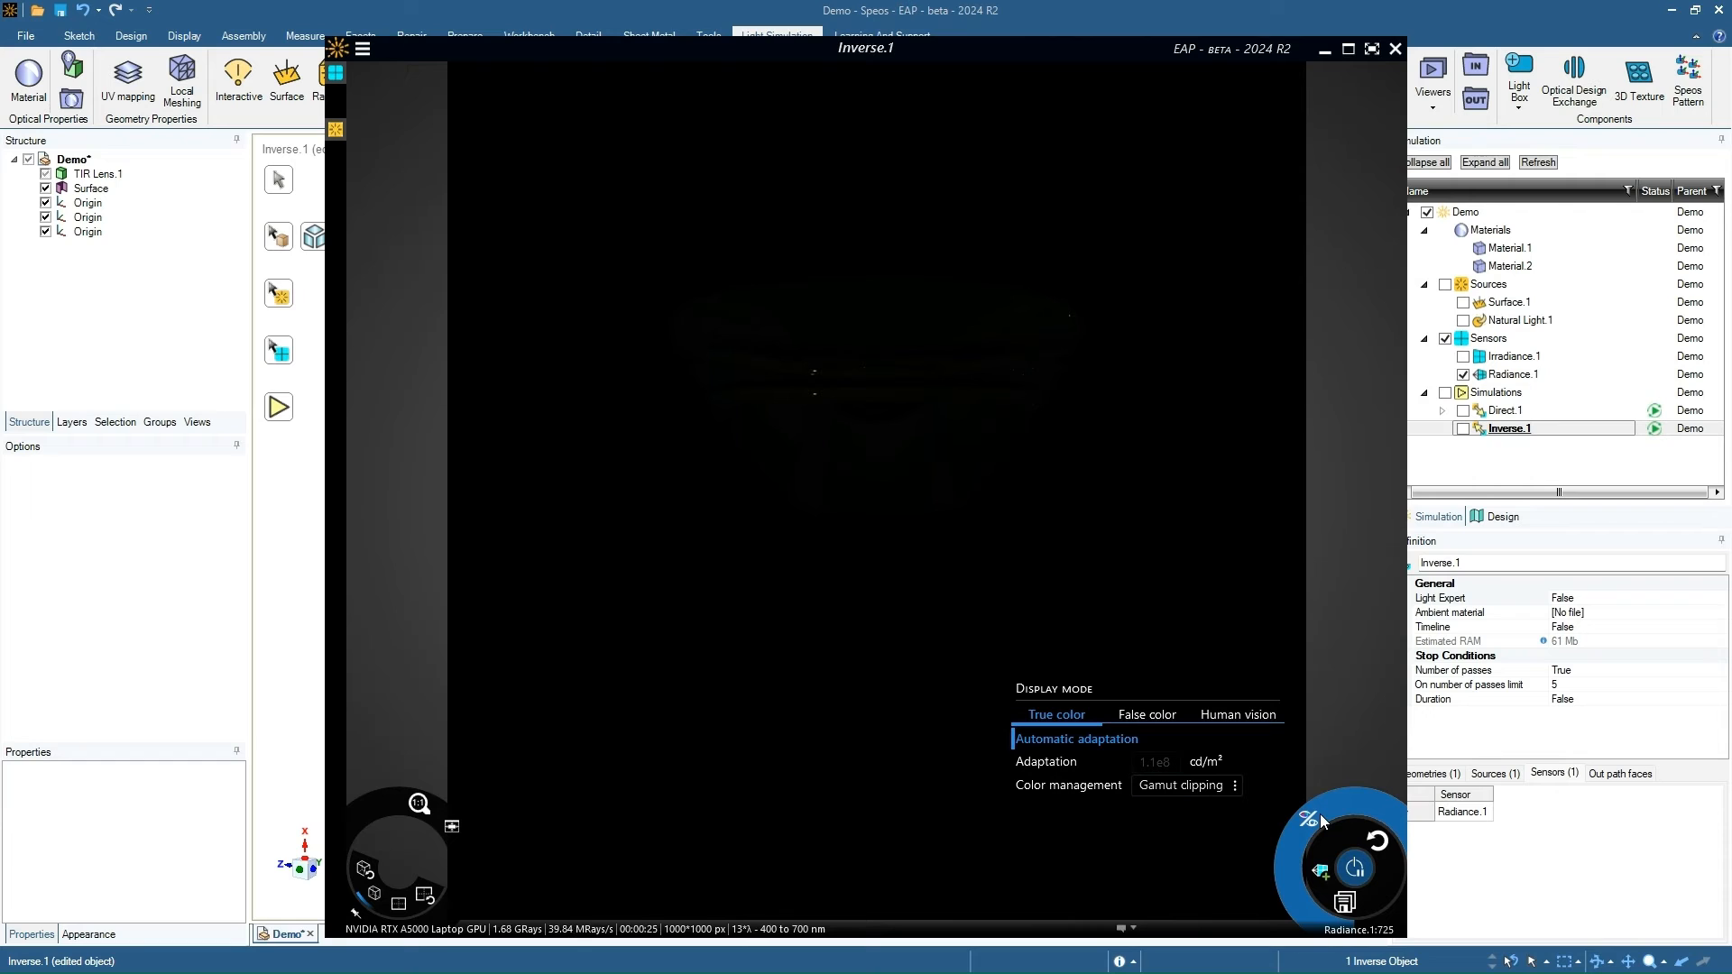
{"action": "left_click", "coordinate": [1239, 715]}
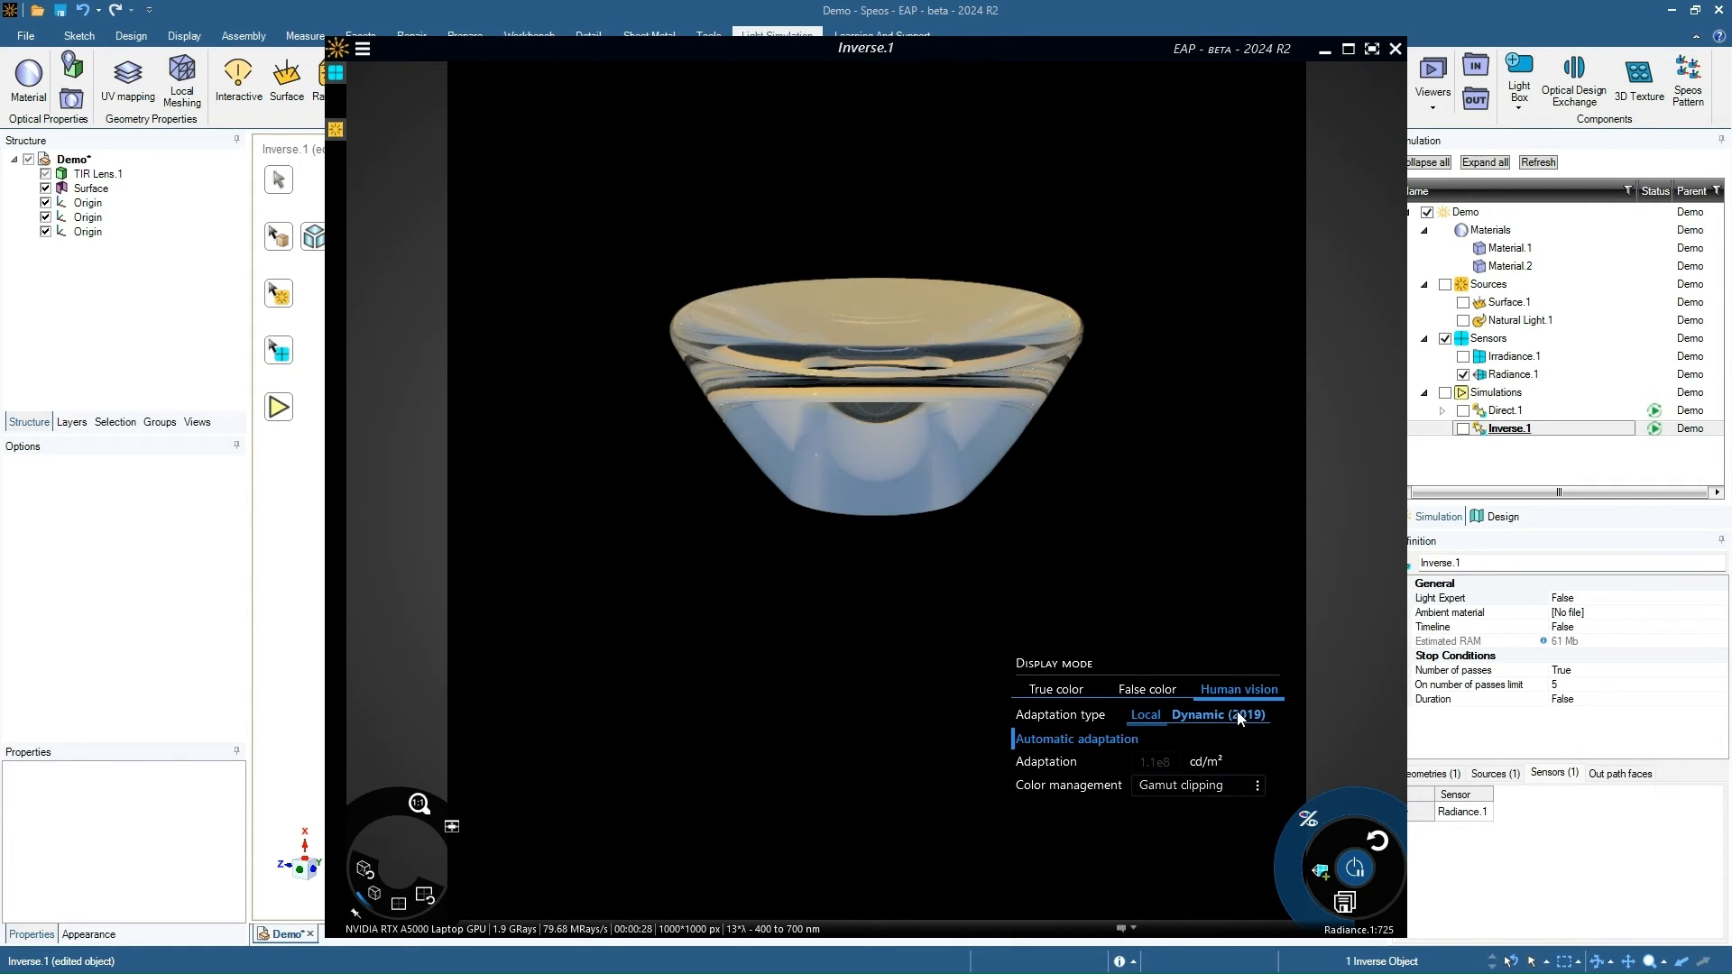
{"action": "left_click", "coordinate": [1057, 689]}
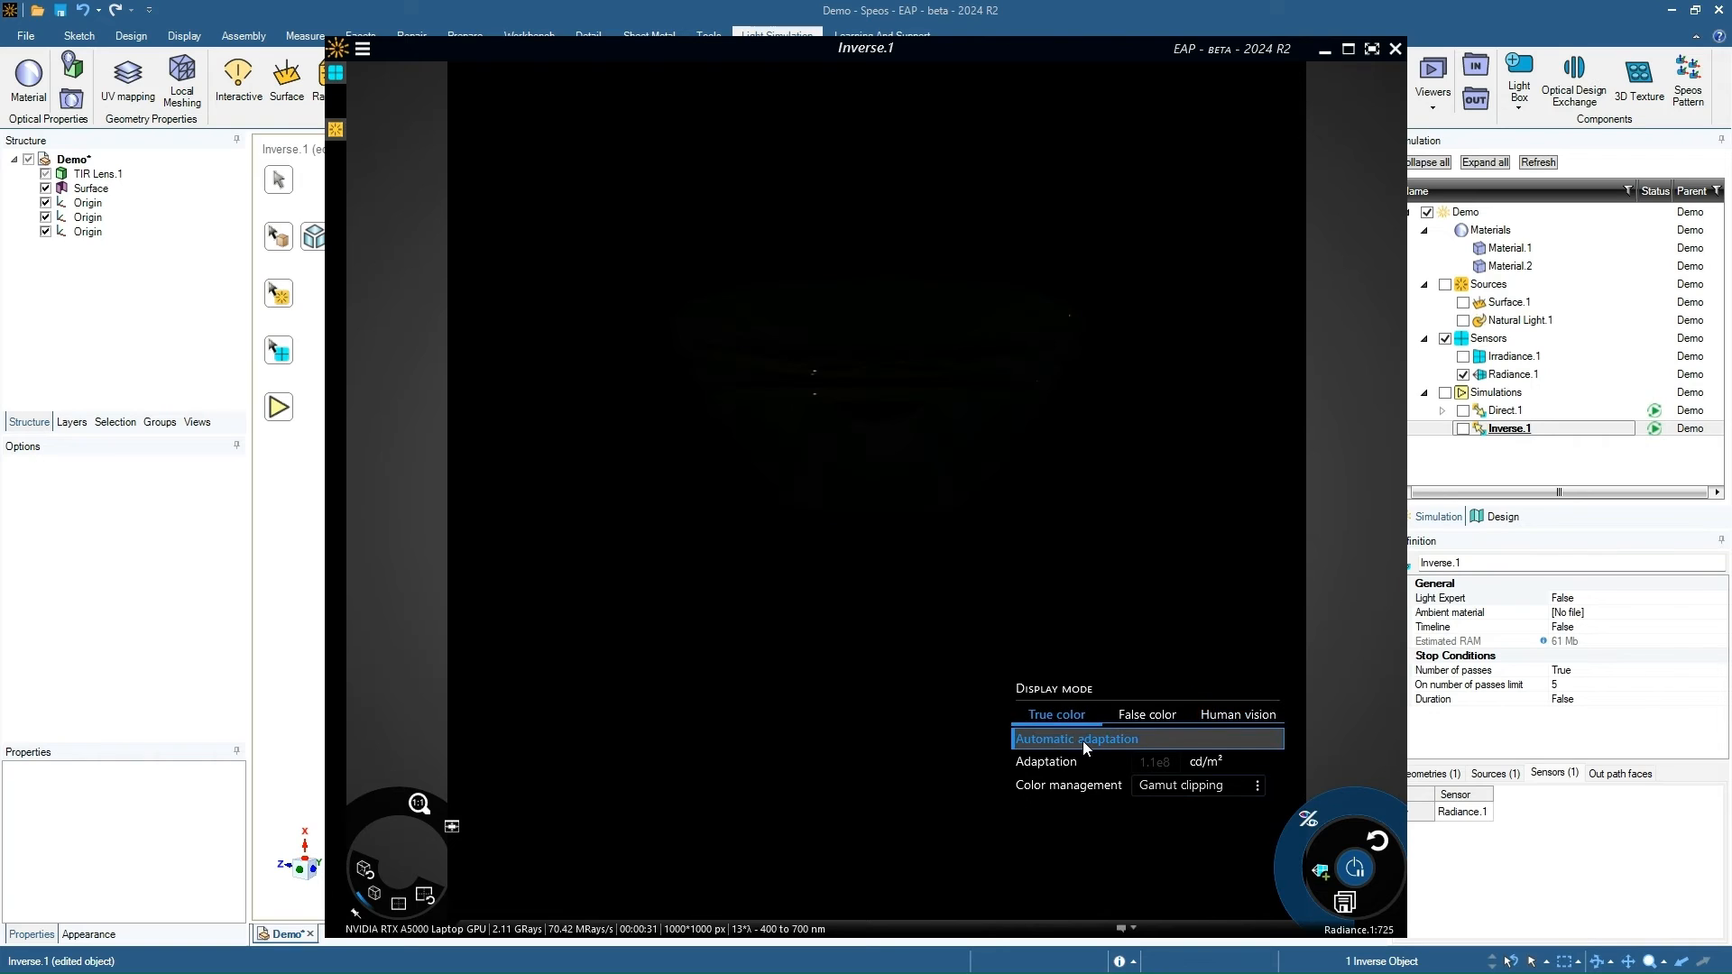
{"action": "left_click", "coordinate": [1082, 739]}
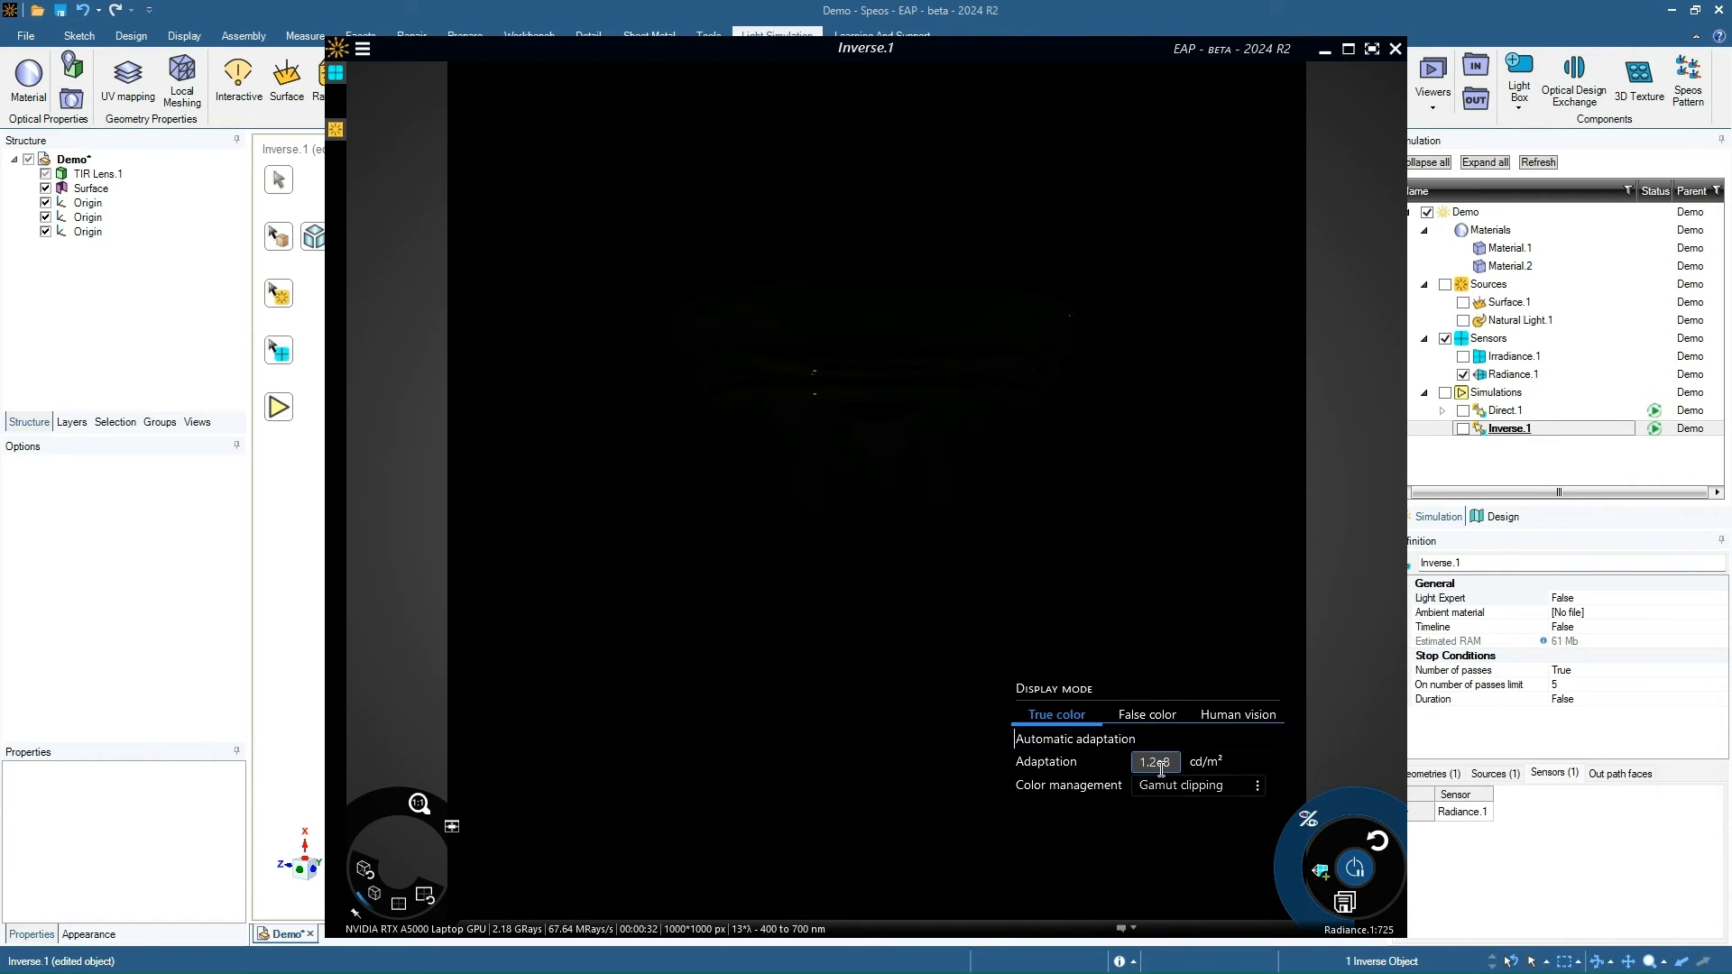
{"action": "double_click", "coordinate": [1159, 763]}
{"action": "type", "text": "100000"}
{"action": "key", "text": "Return"}
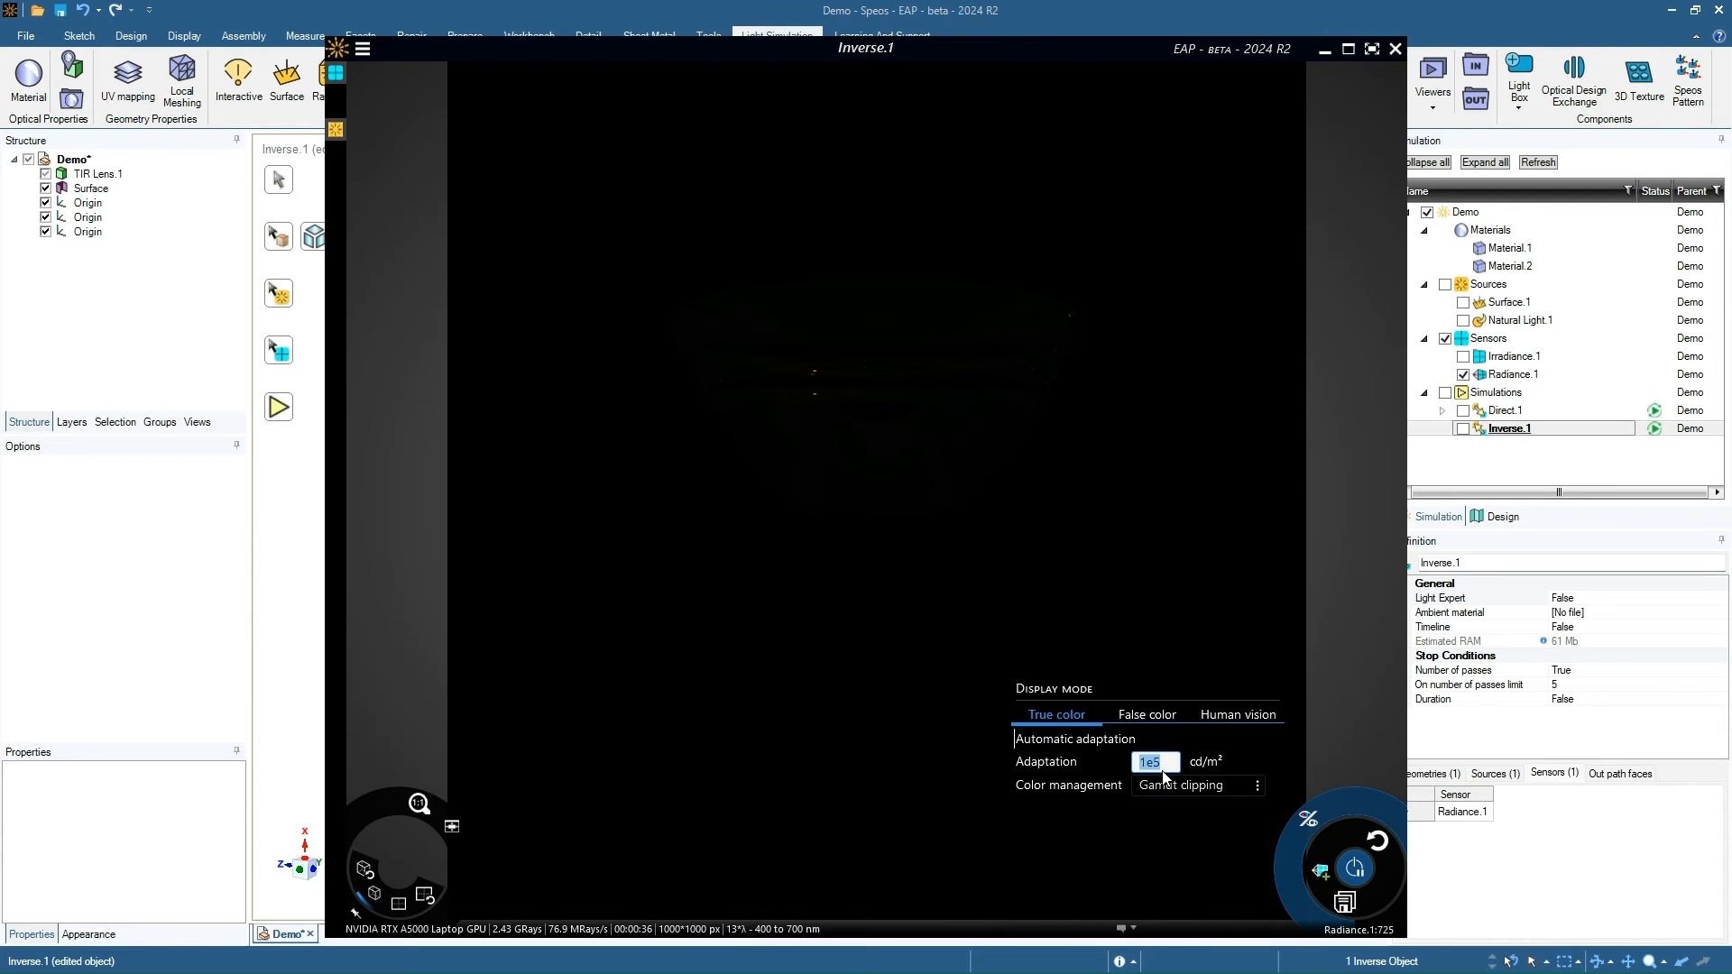
- Switch the preview's display mode to Human vision and orbit around the lens to inspect its appearance
{"action": "left_click", "coordinate": [1228, 712]}
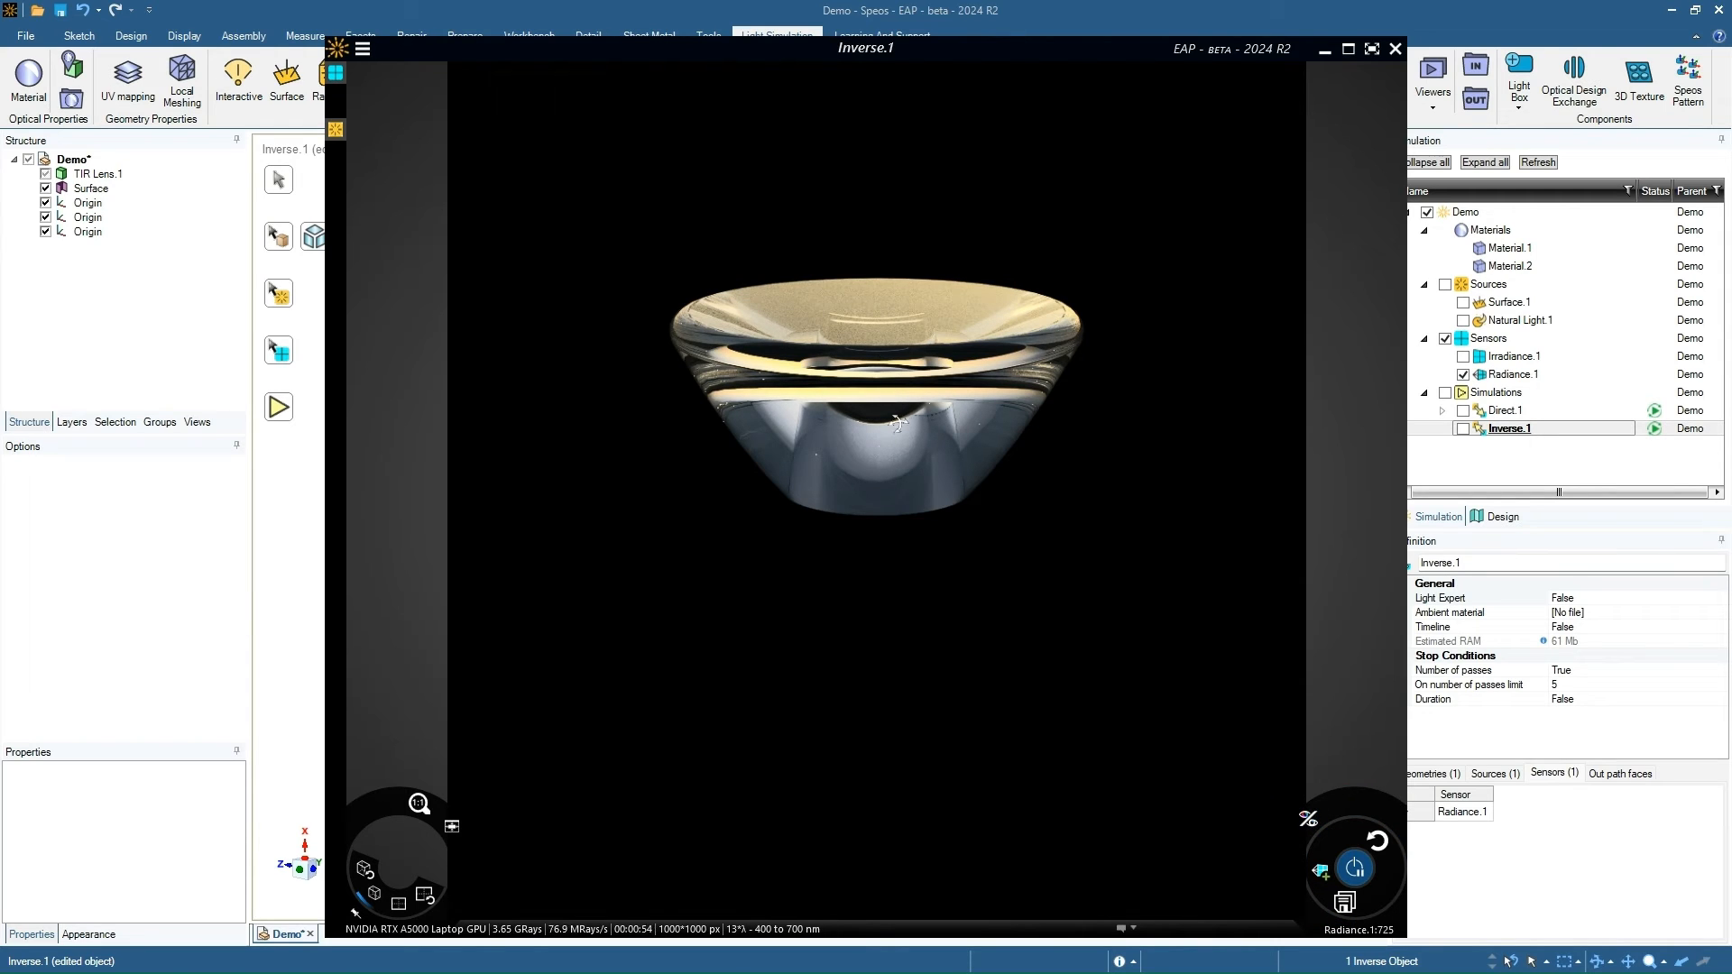
{"action": "middle_click_drag", "start_coordinate": [882, 384], "coordinate": [889, 426]}
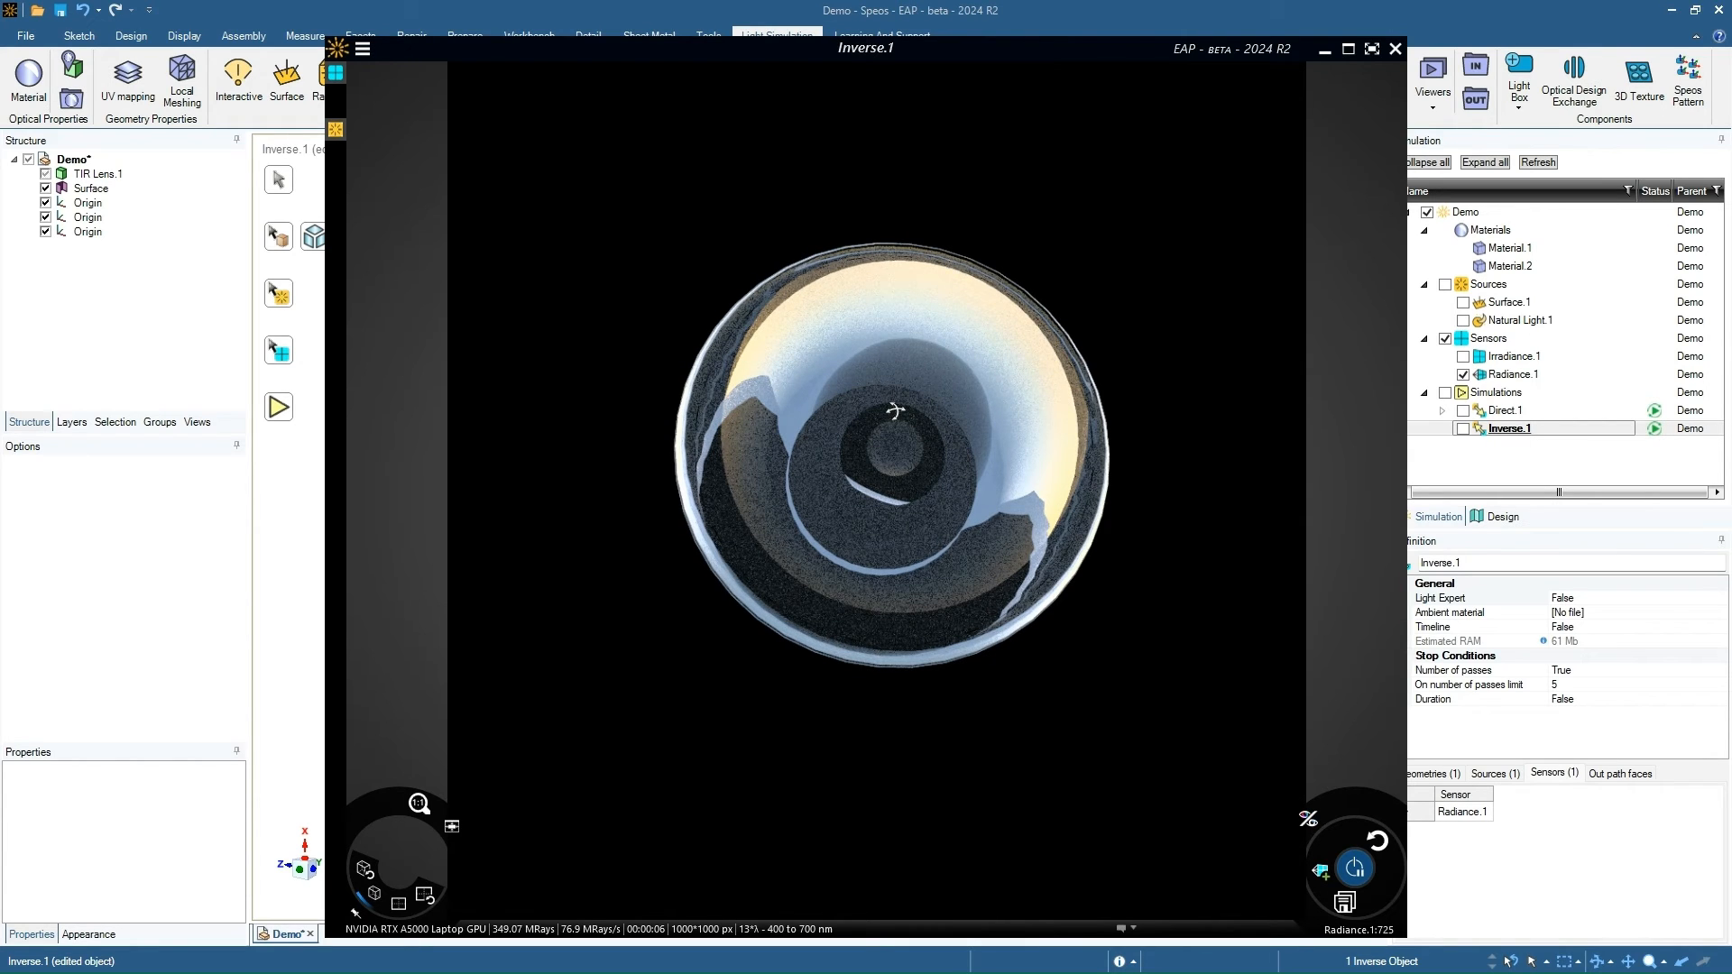
- Examine the TIR lens from the side and up close in the live preview for meshing artefacts, and close the preview
{"action": "middle_click_drag", "start_coordinate": [895, 411], "coordinate": [715, 425]}
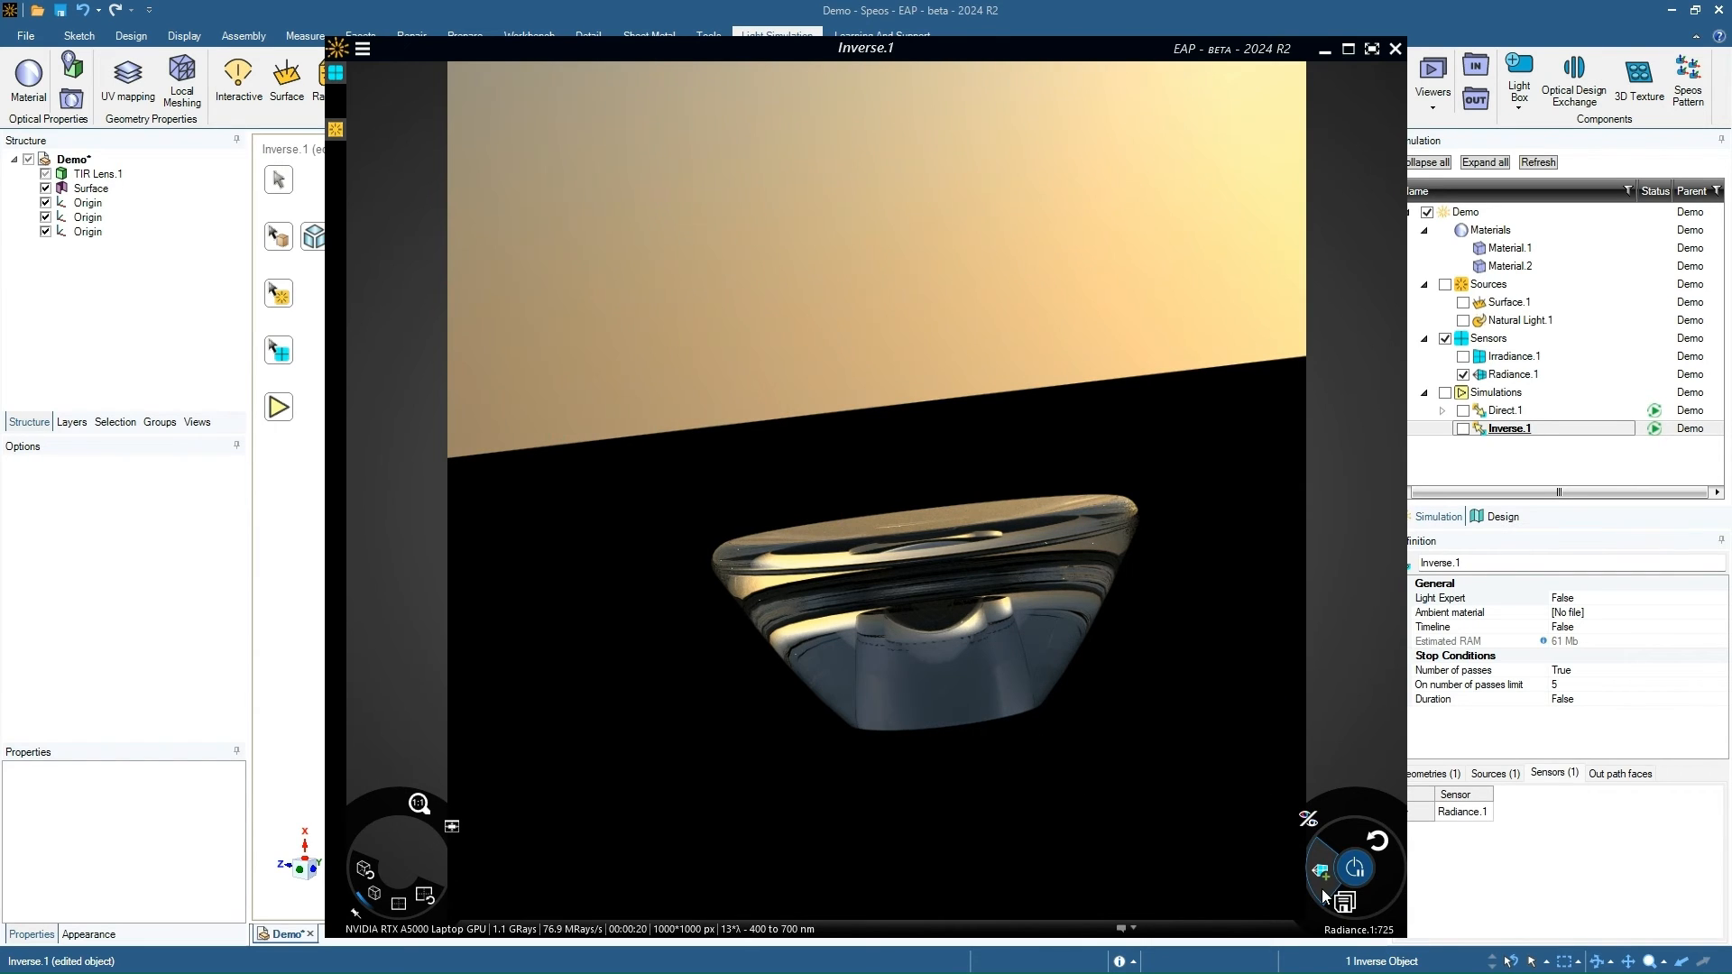
{"action": "left_click", "coordinate": [362, 49]}
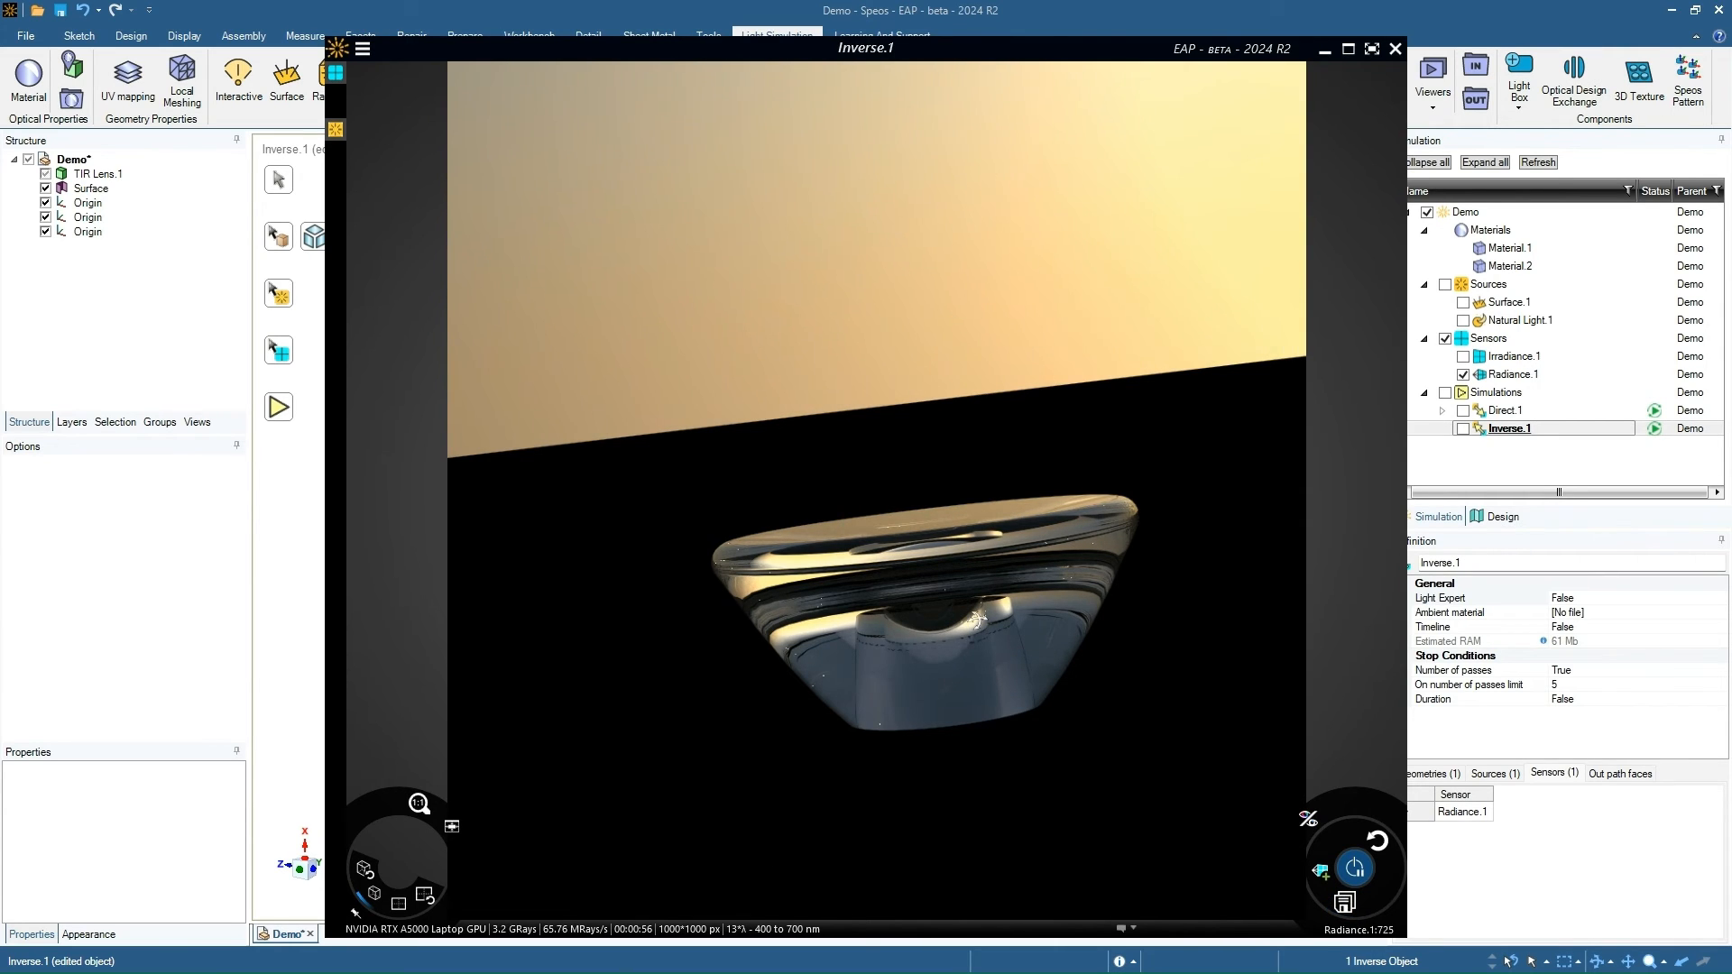
{"action": "middle_click_drag", "start_coordinate": [989, 636], "coordinate": [929, 542]}
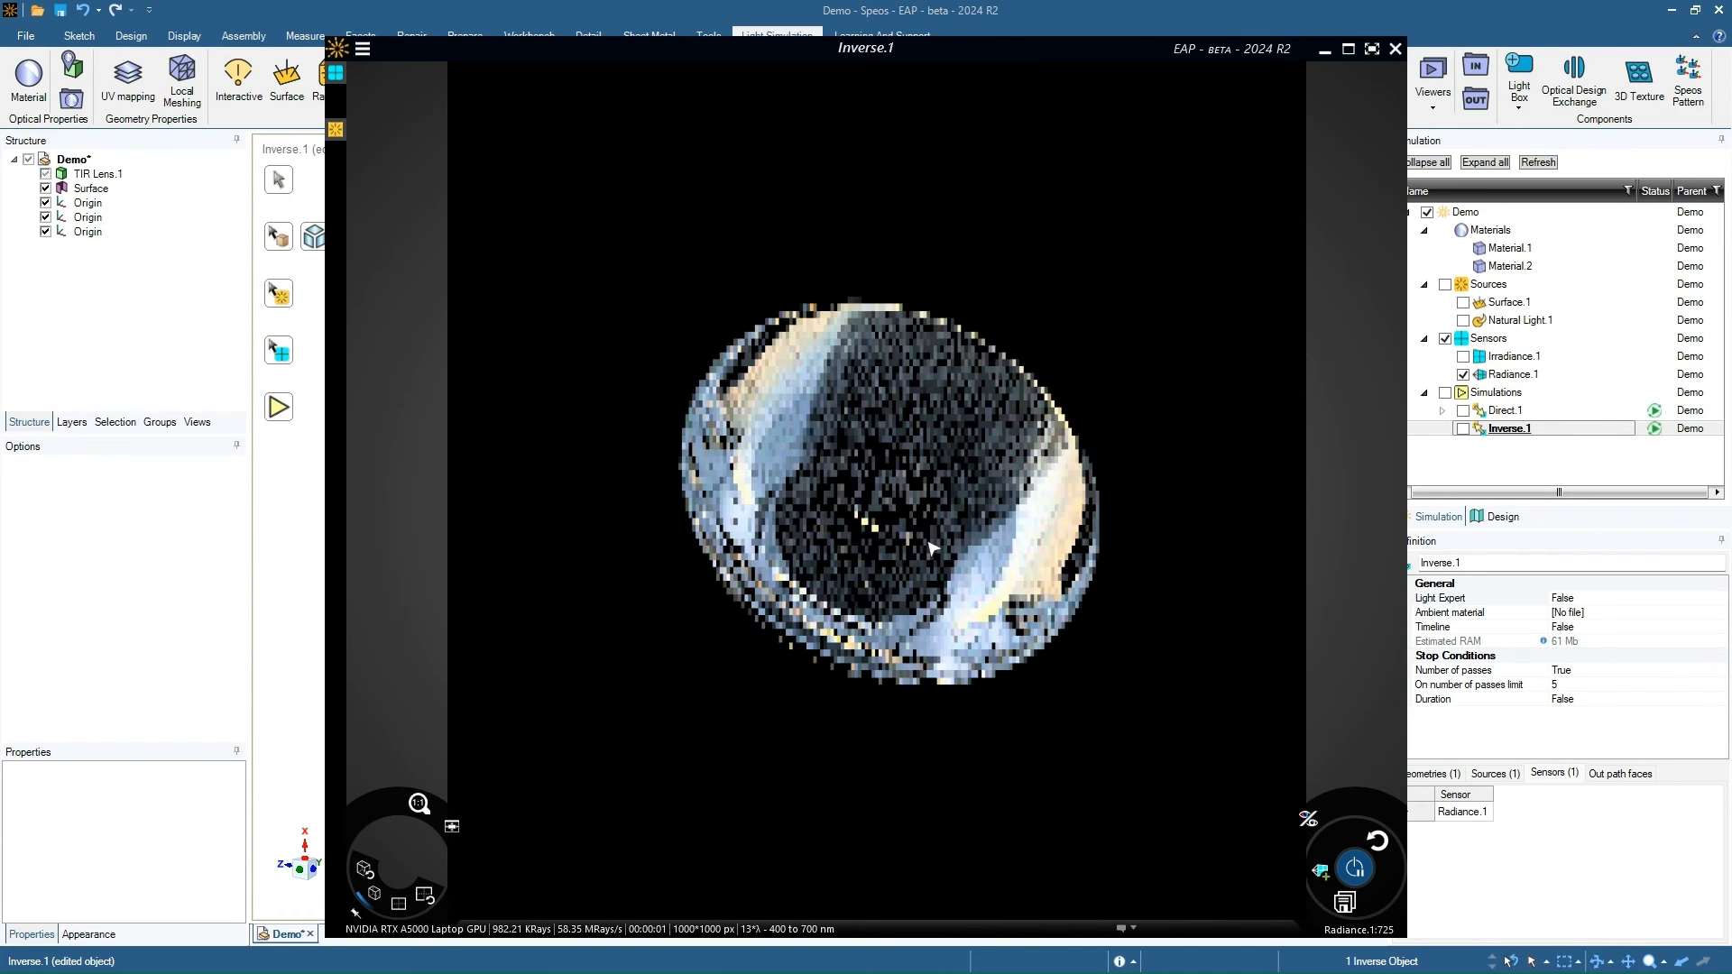
{"action": "middle_click_drag", "start_coordinate": [870, 411], "coordinate": [801, 242], "text": "ctrl"}
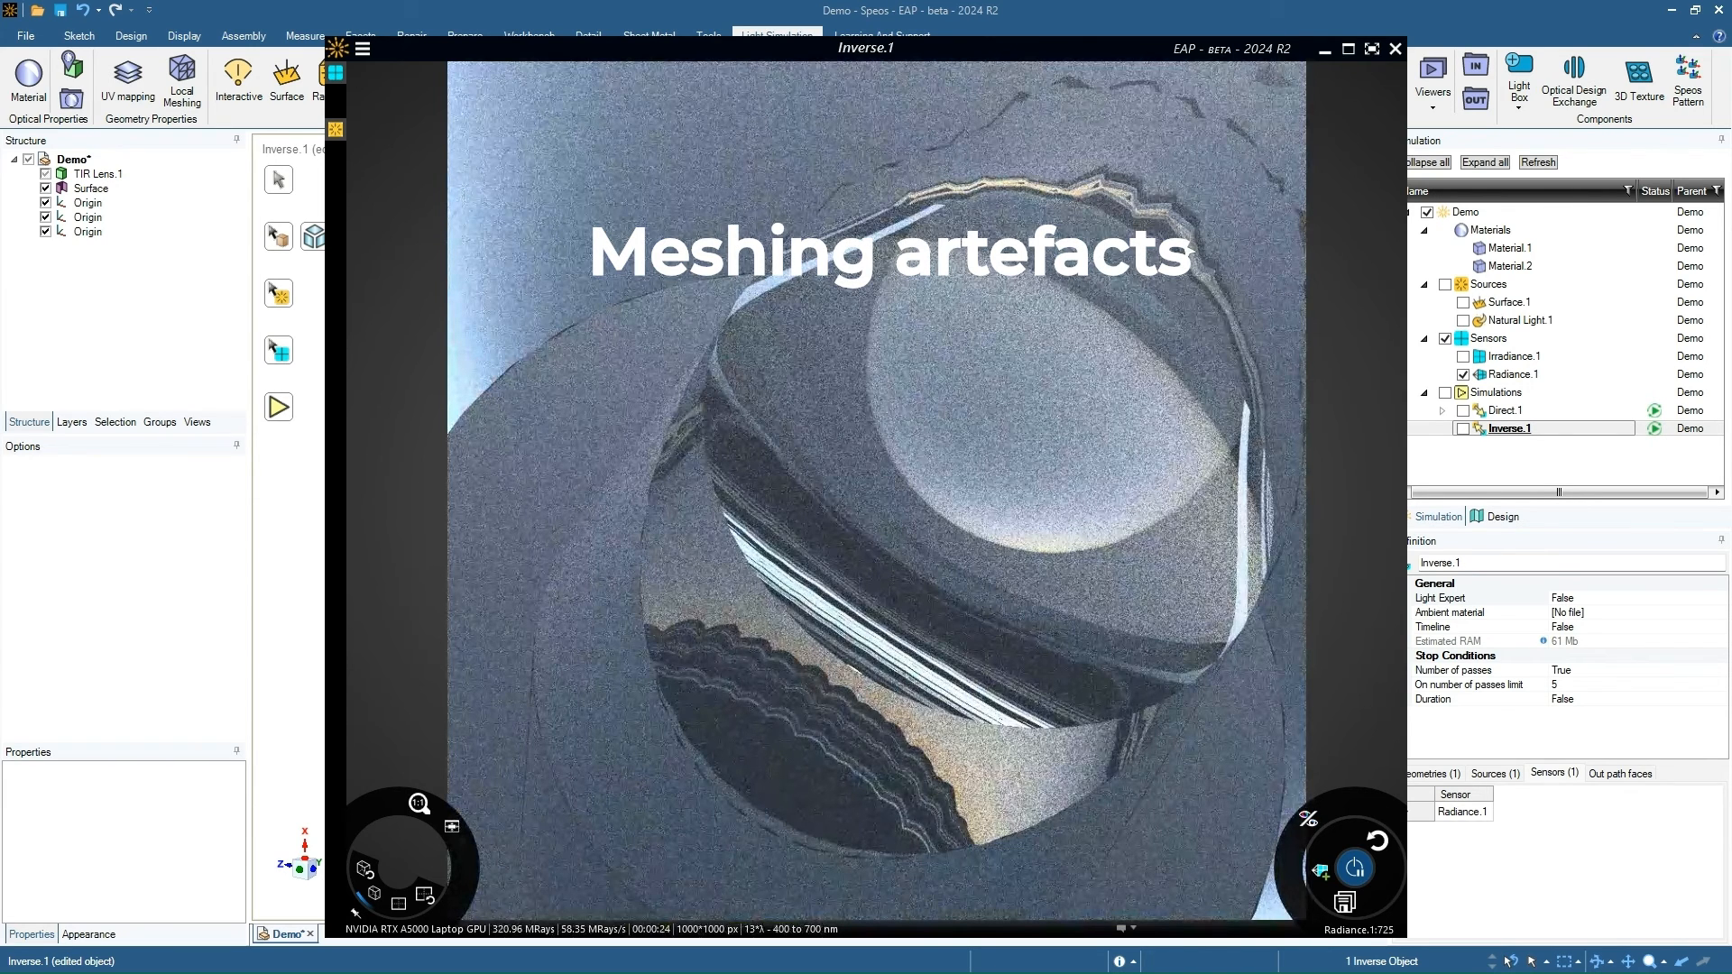
{"action": "left_click", "coordinate": [1395, 49]}
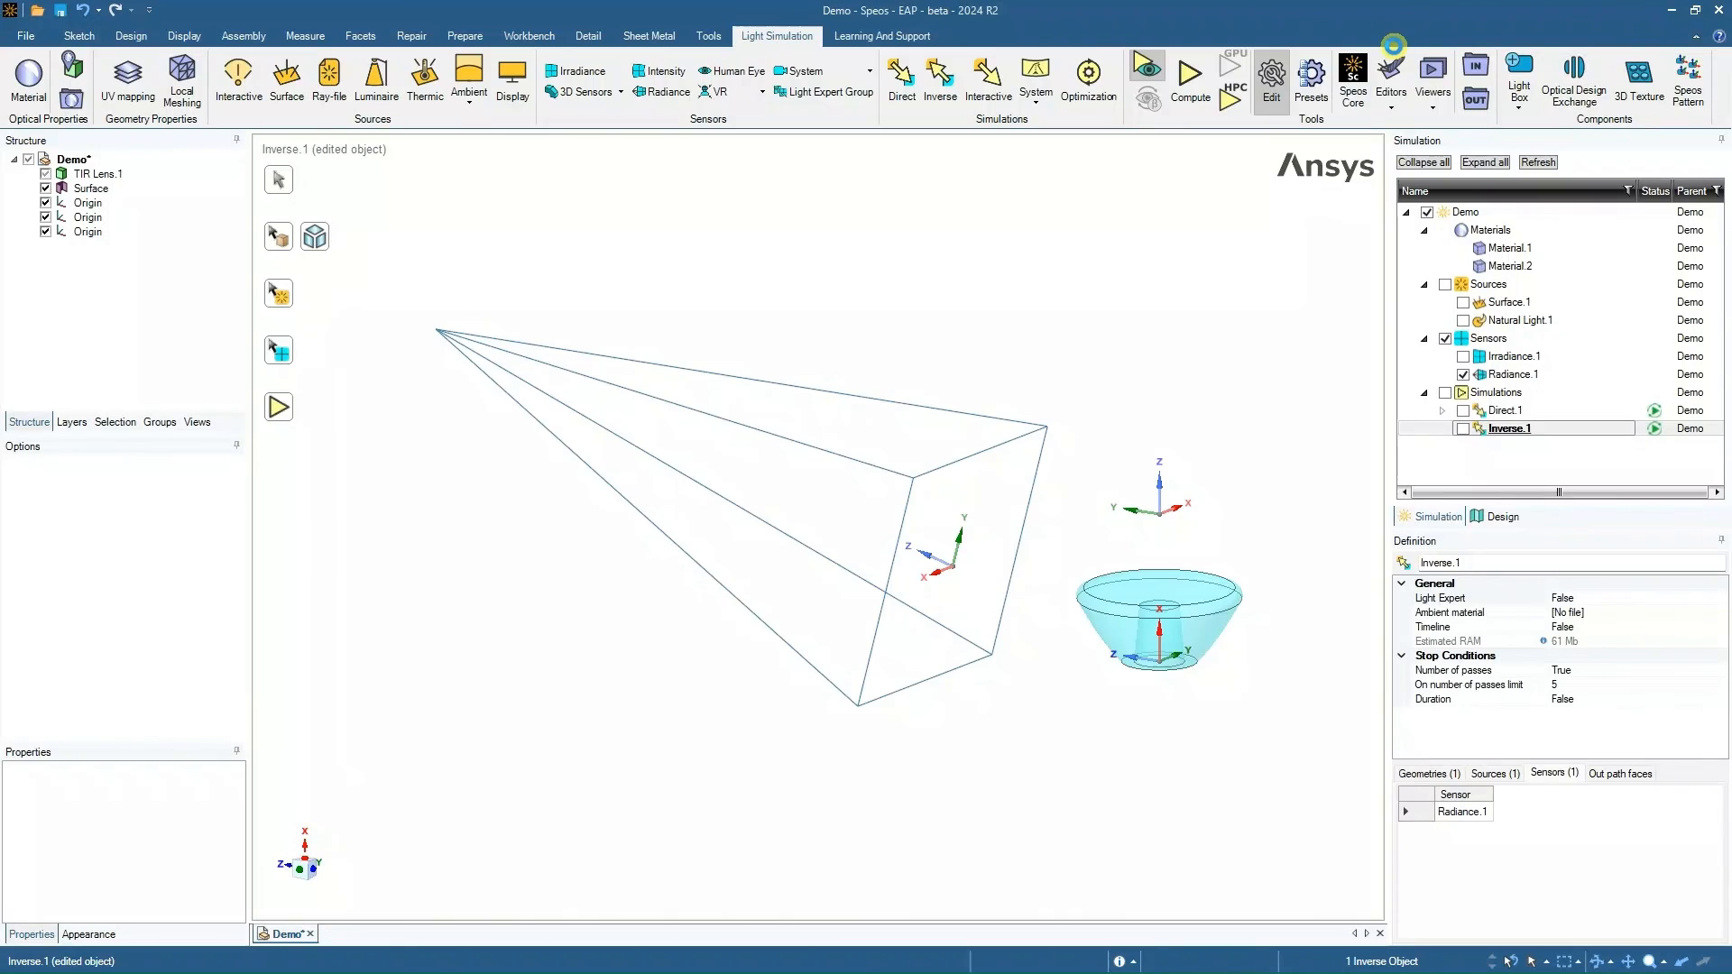
- Show Inverse.1 in the 3D view and preview the meshing of its TIR Lens.1 geometry
{"action": "left_click", "coordinate": [1463, 429]}
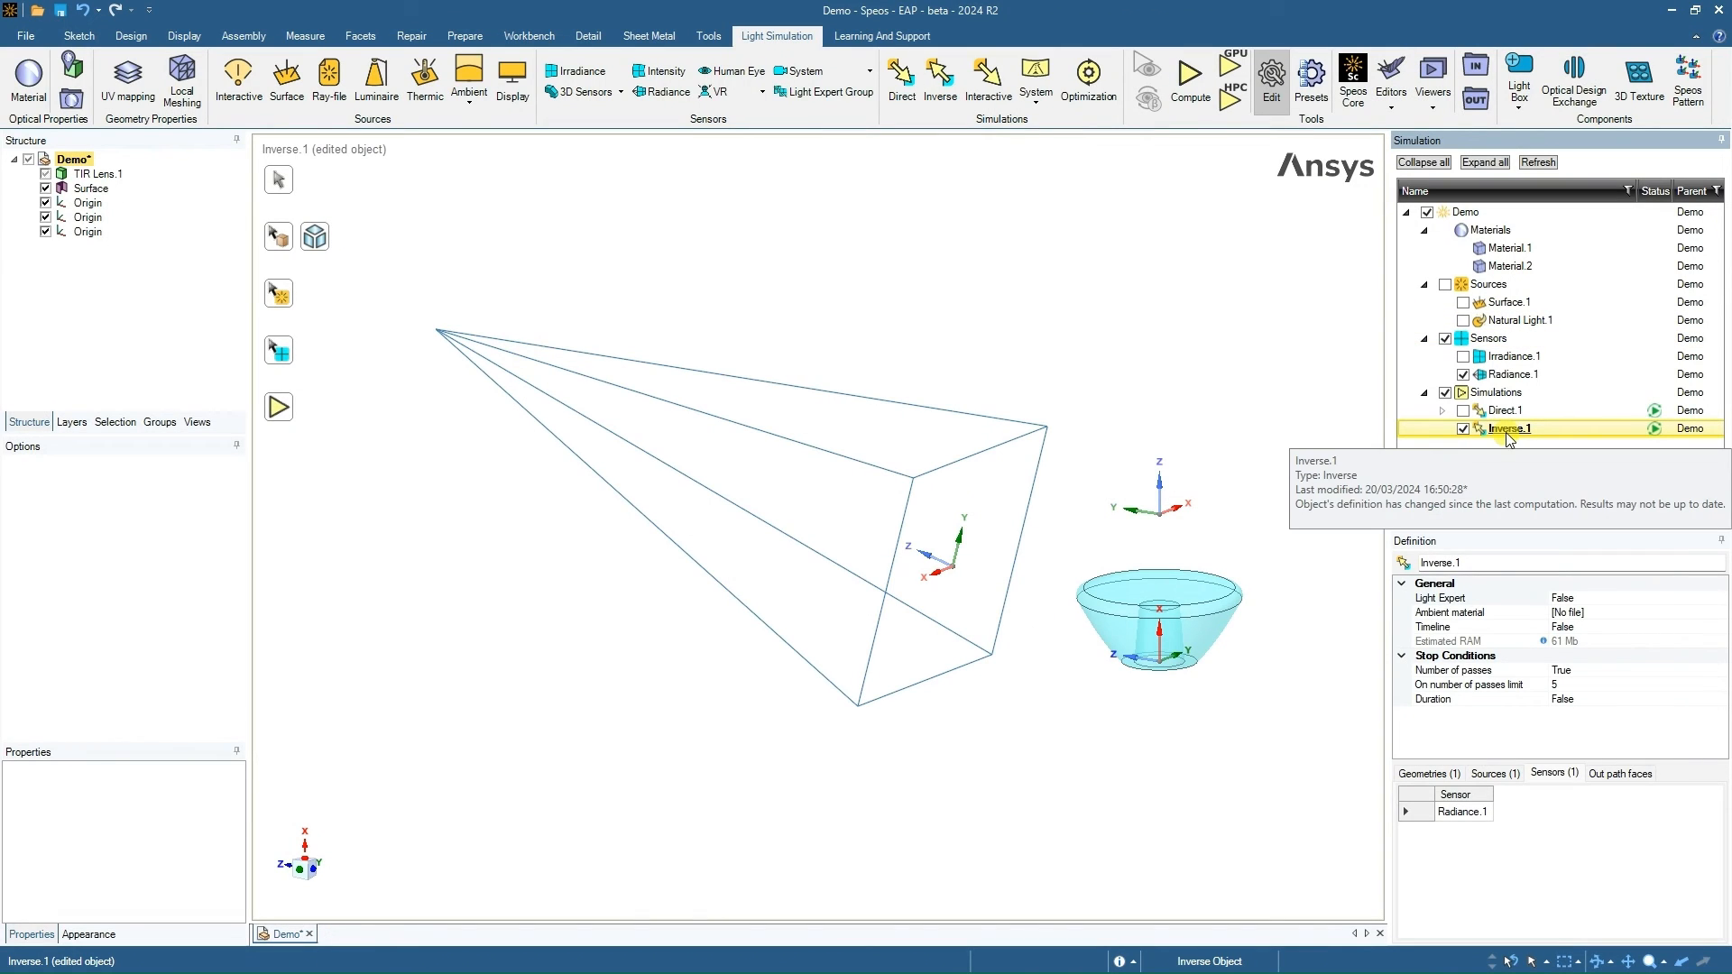
{"action": "left_click", "coordinate": [1404, 776]}
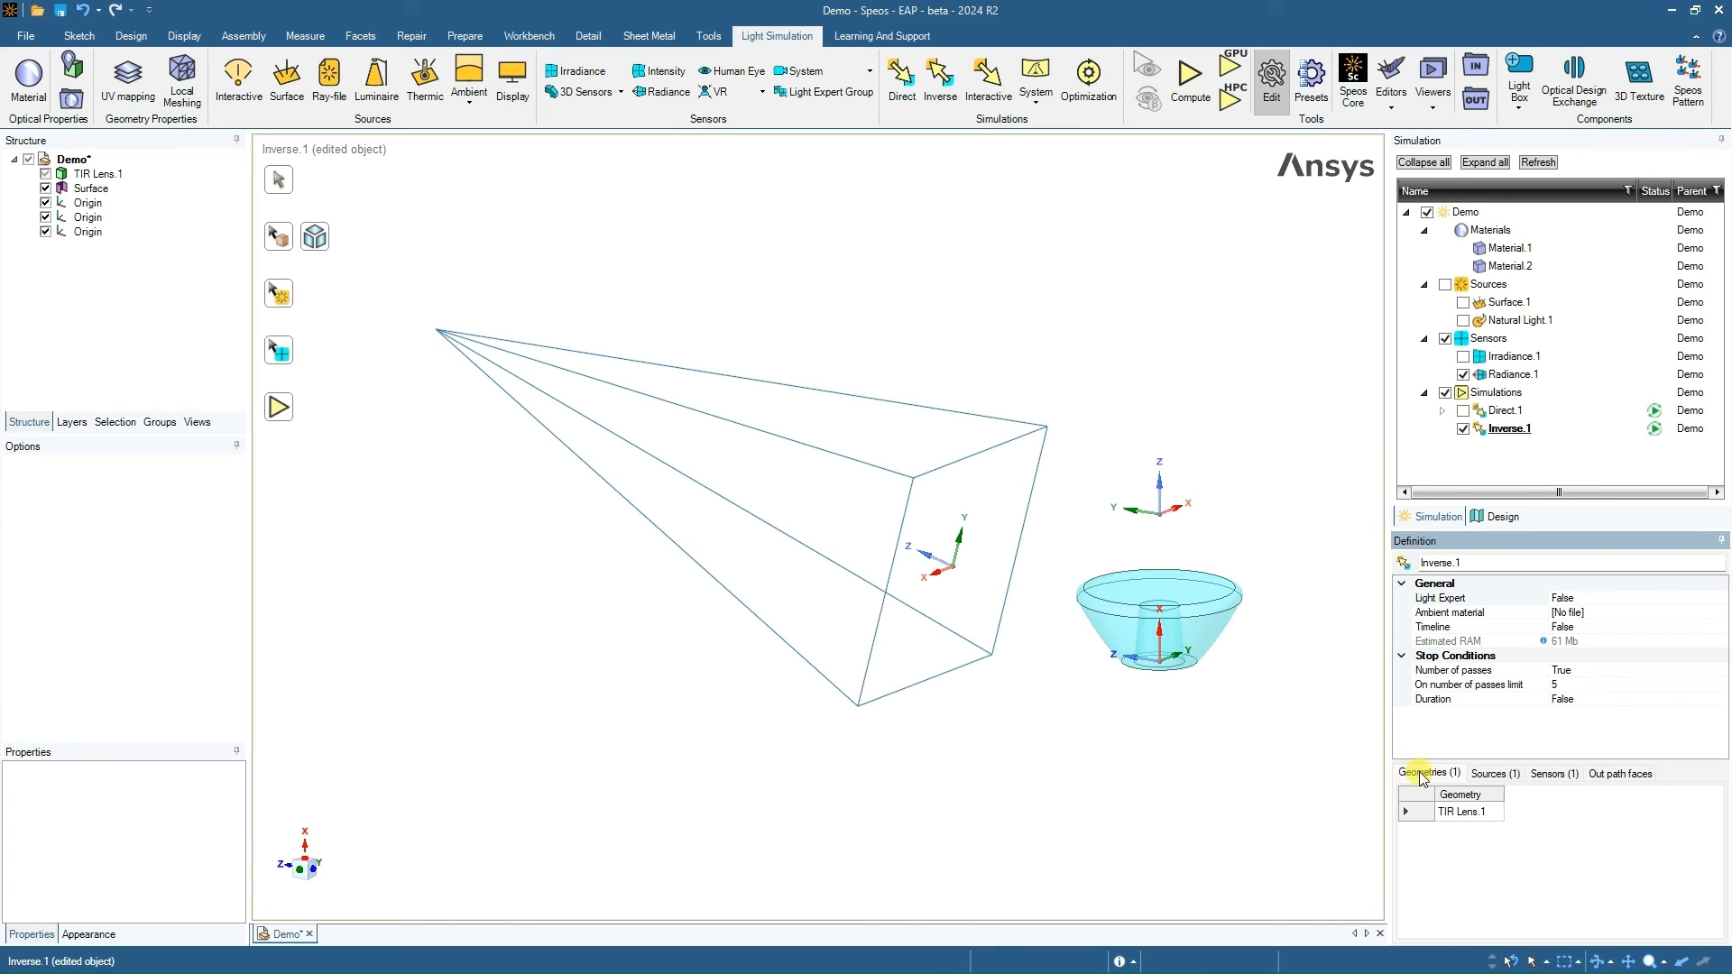
{"action": "right_click", "coordinate": [1463, 825]}
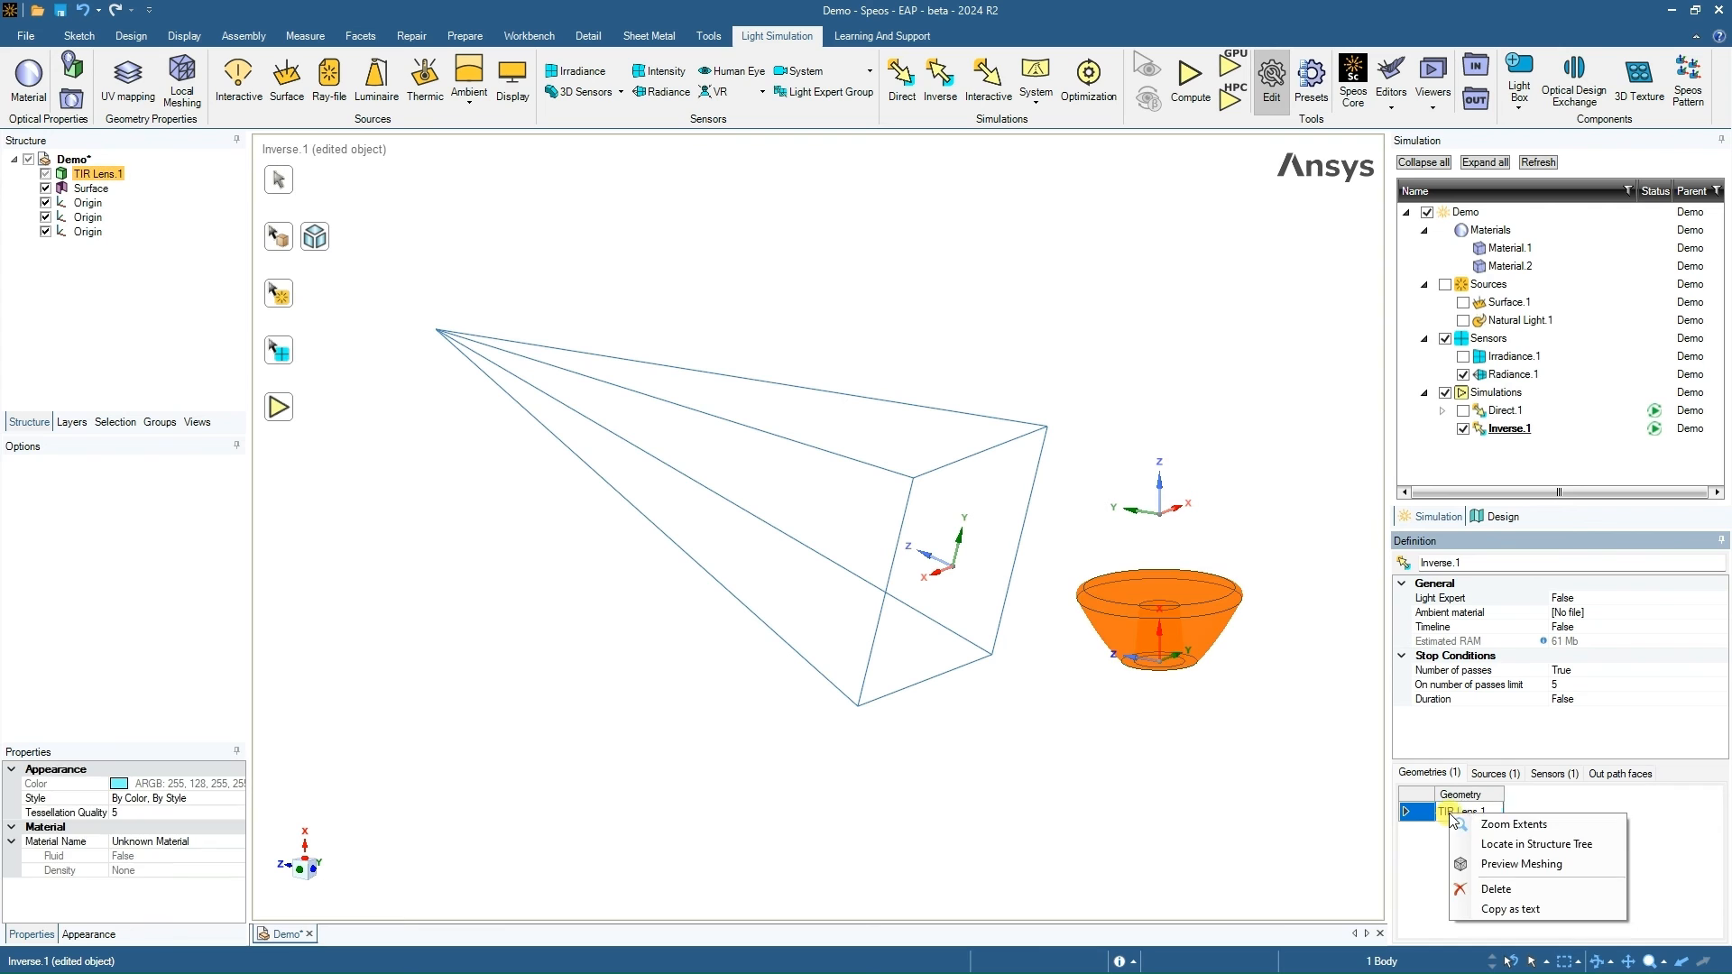
{"action": "left_click", "coordinate": [1547, 870]}
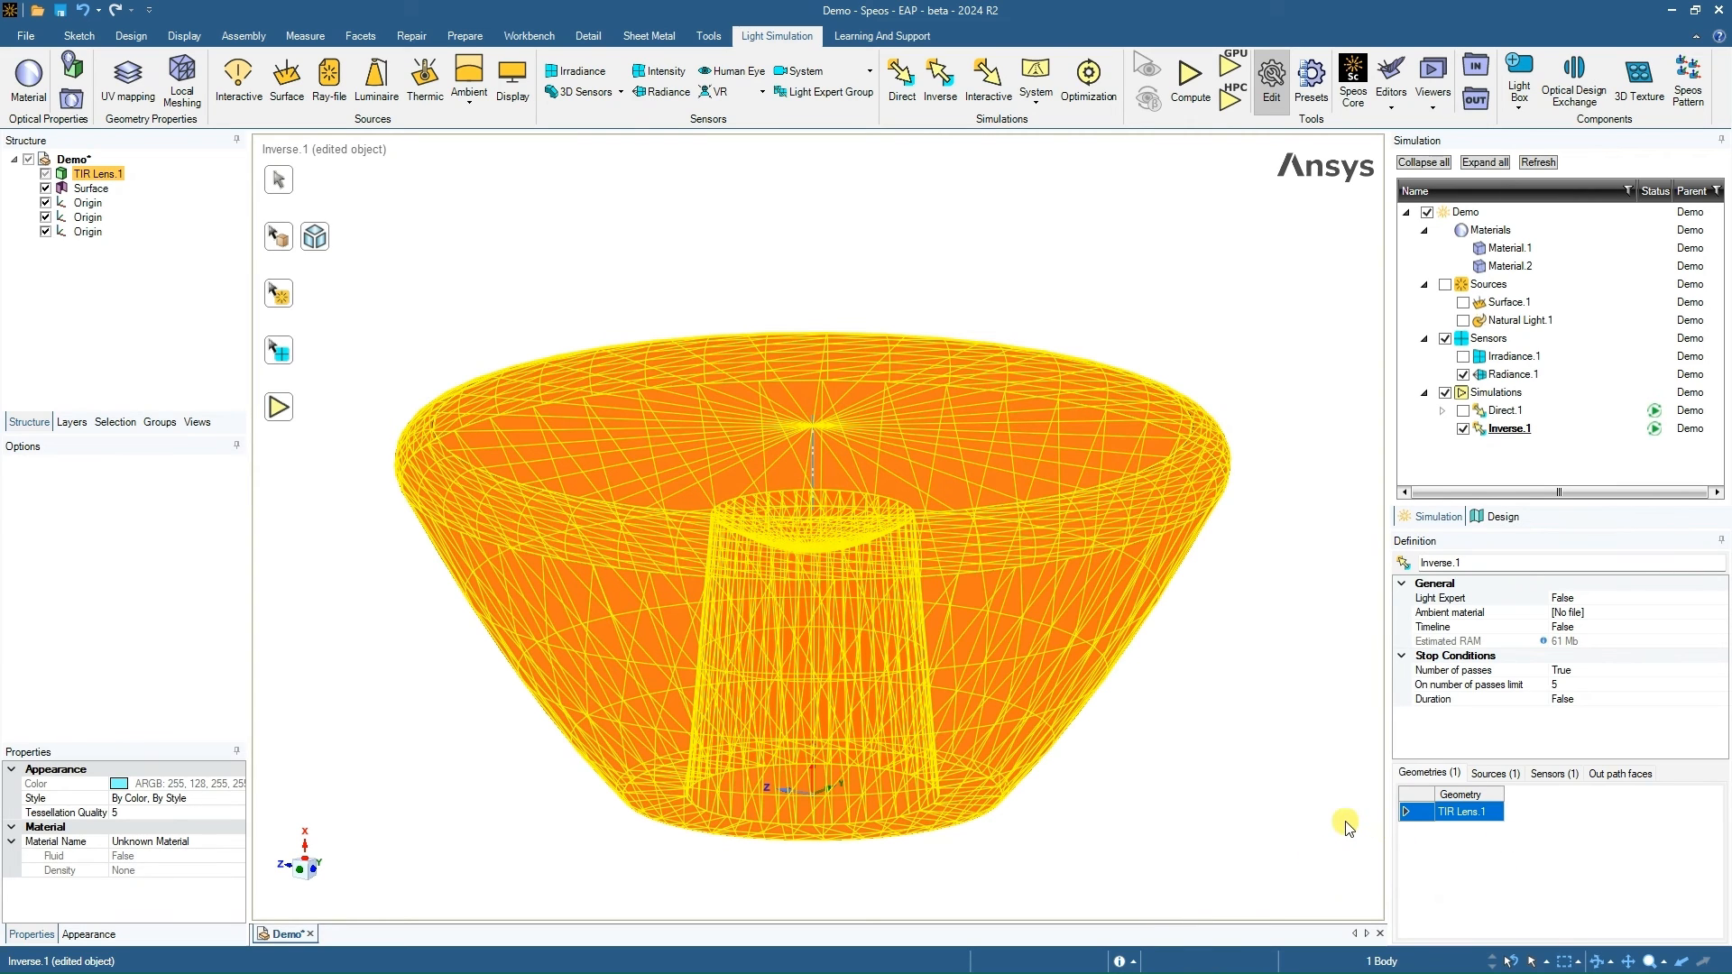
- In the Inverse.1 simulation's geometry options, set the meshing step mode to Fixed
{"action": "right_click", "coordinate": [1512, 433]}
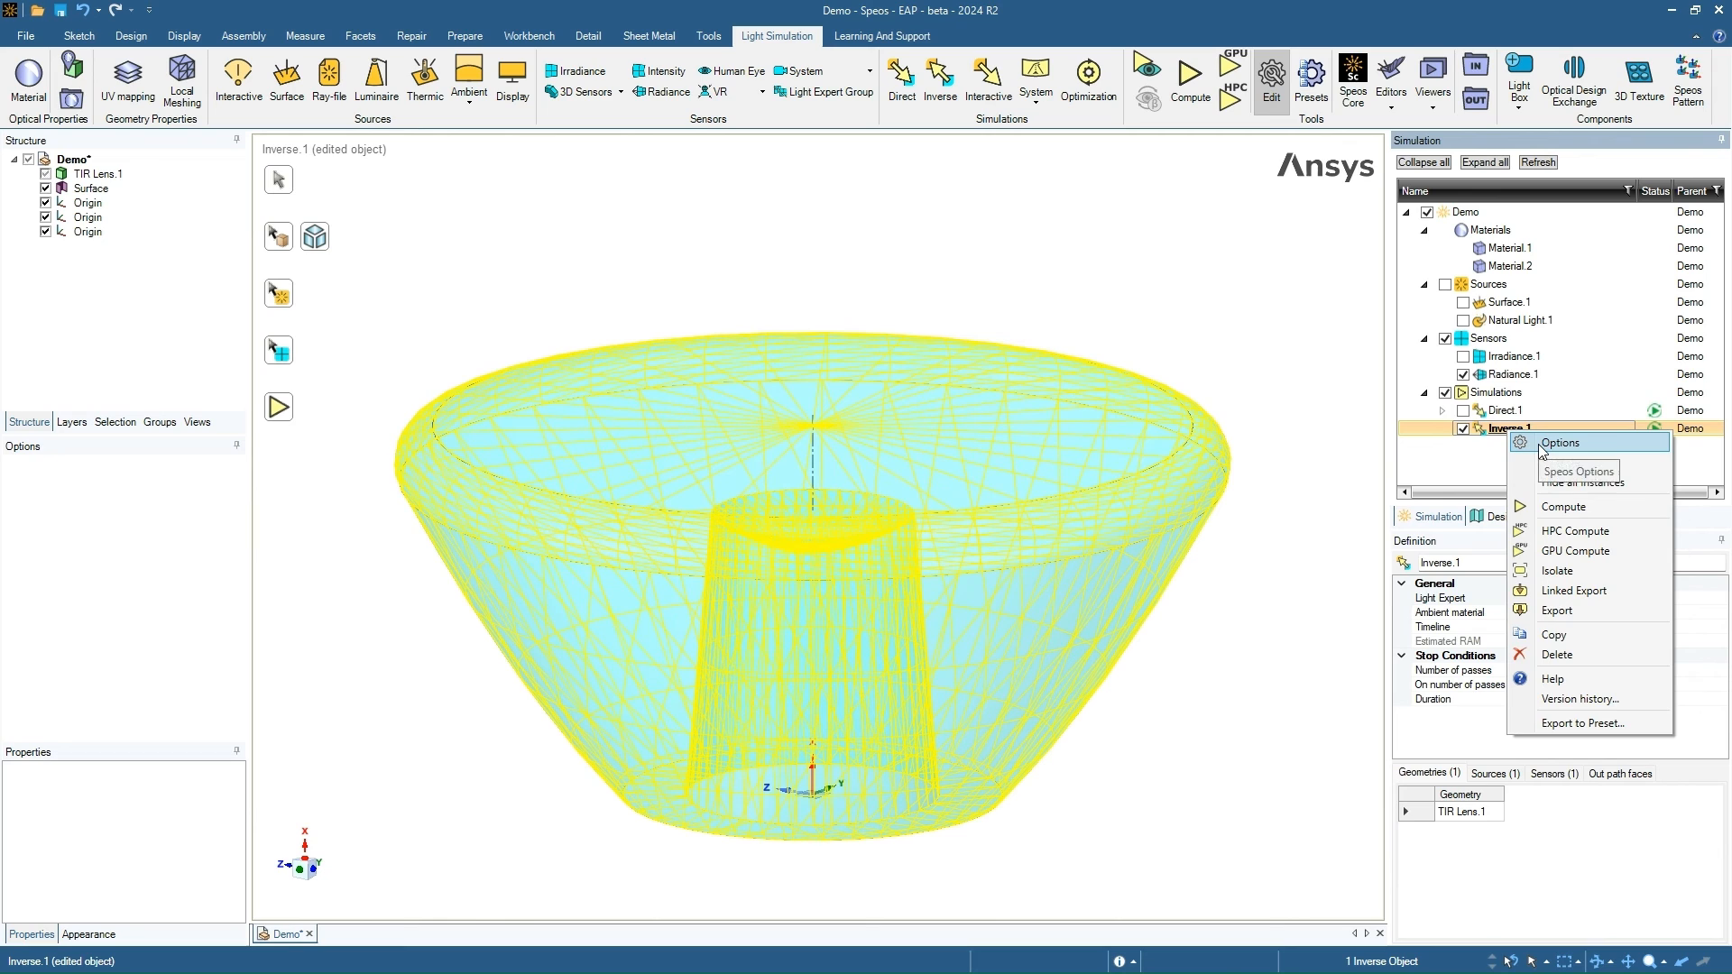
{"action": "left_click", "coordinate": [1559, 443]}
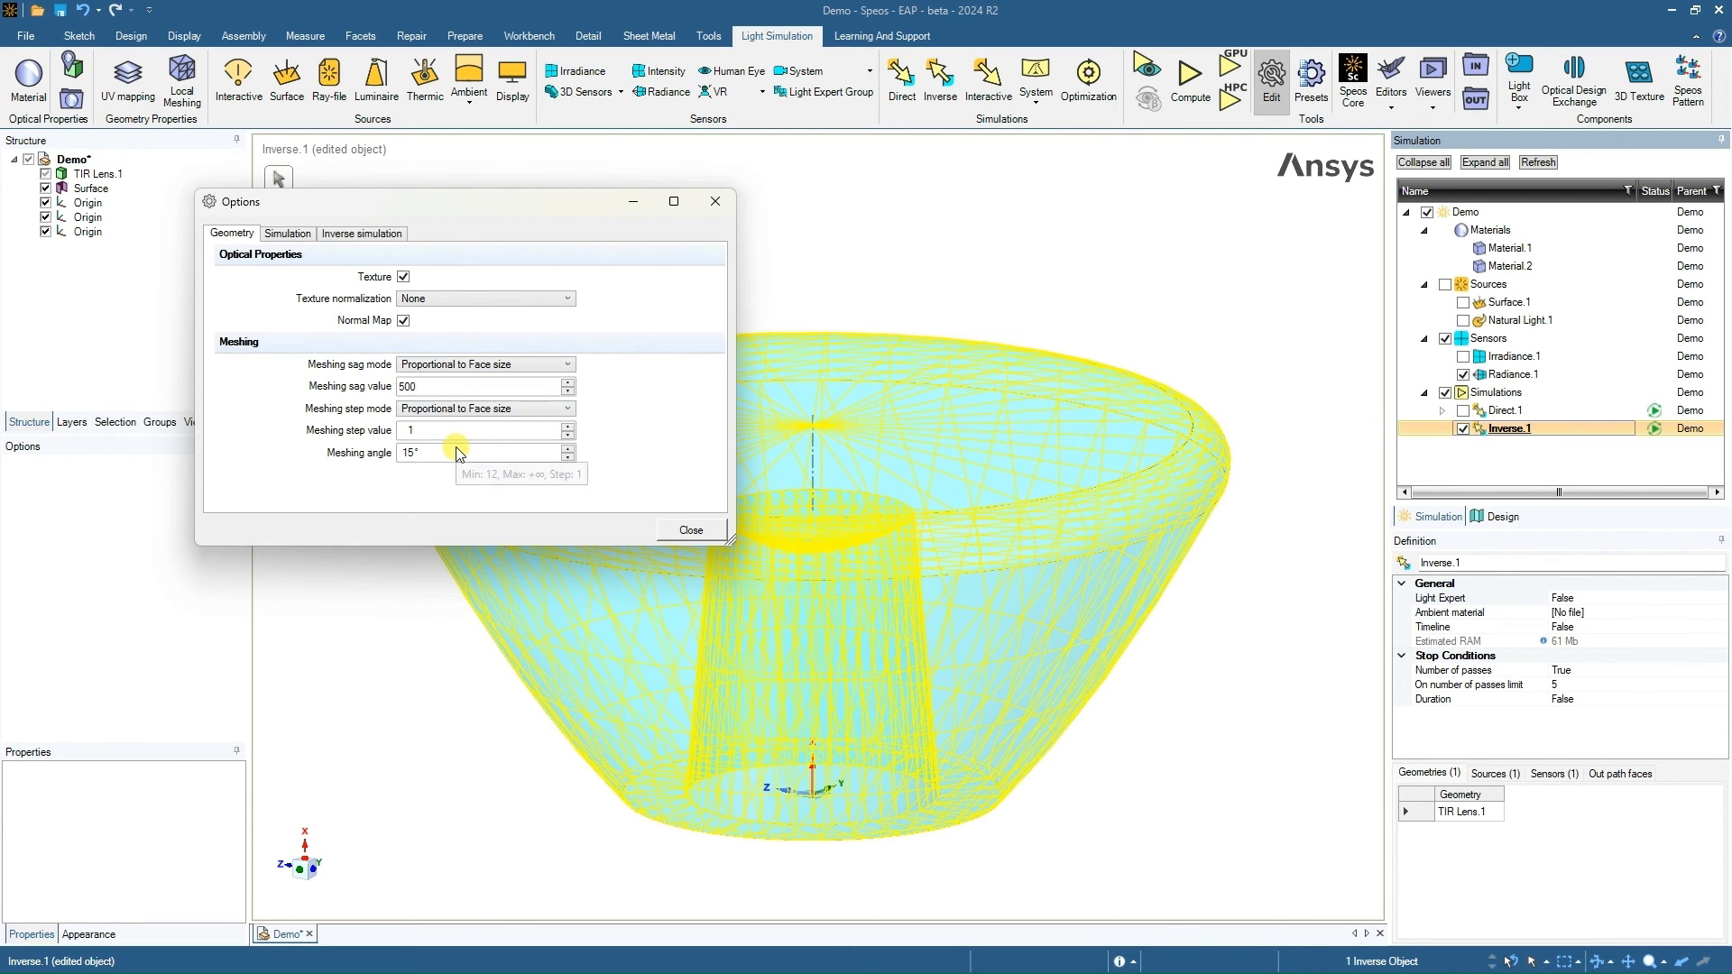
{"action": "left_click", "coordinate": [448, 414]}
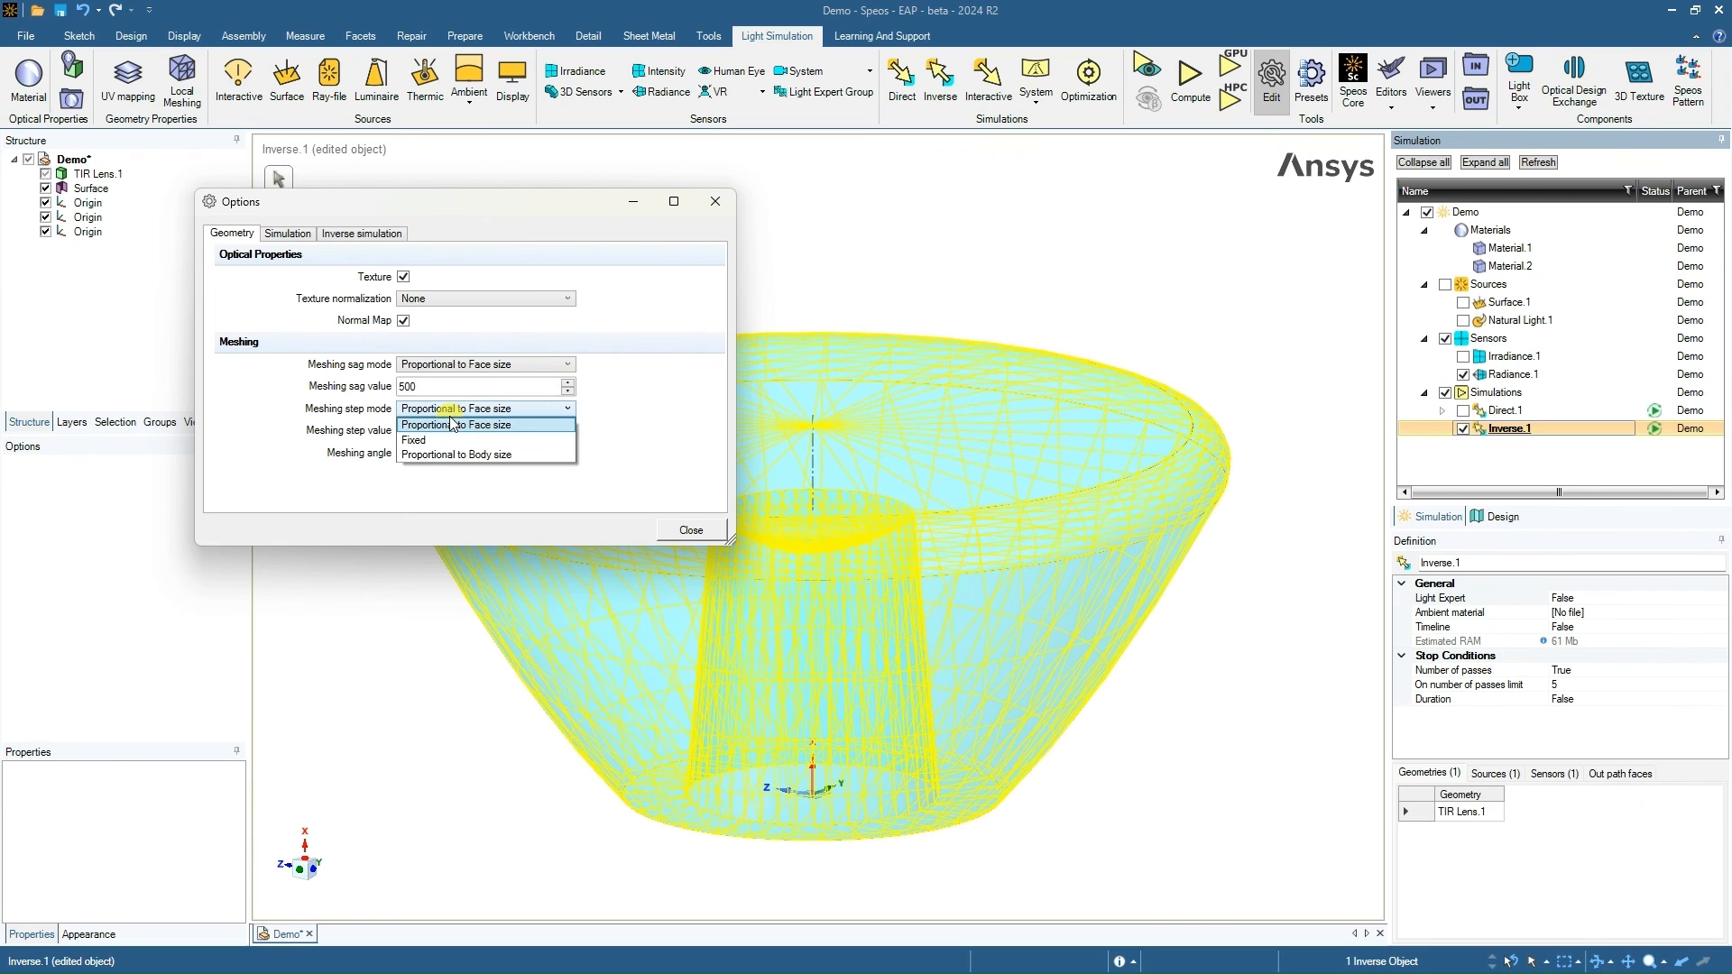
{"action": "left_click", "coordinate": [436, 439]}
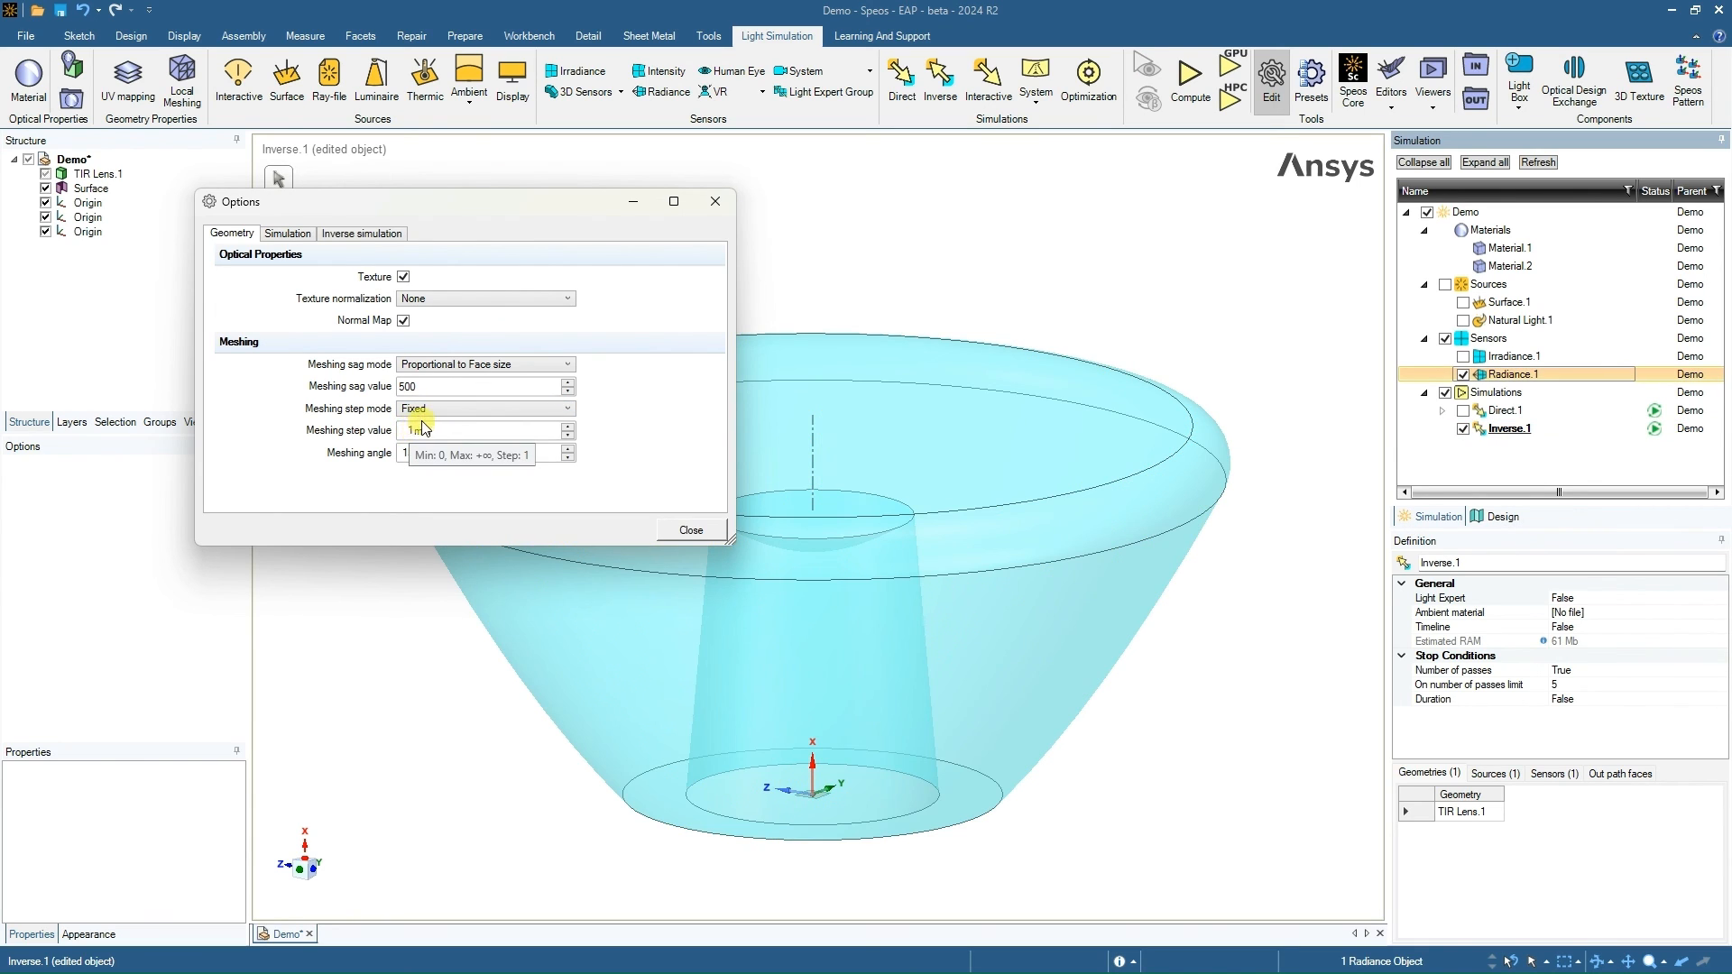
{"action": "left_click", "coordinate": [691, 530]}
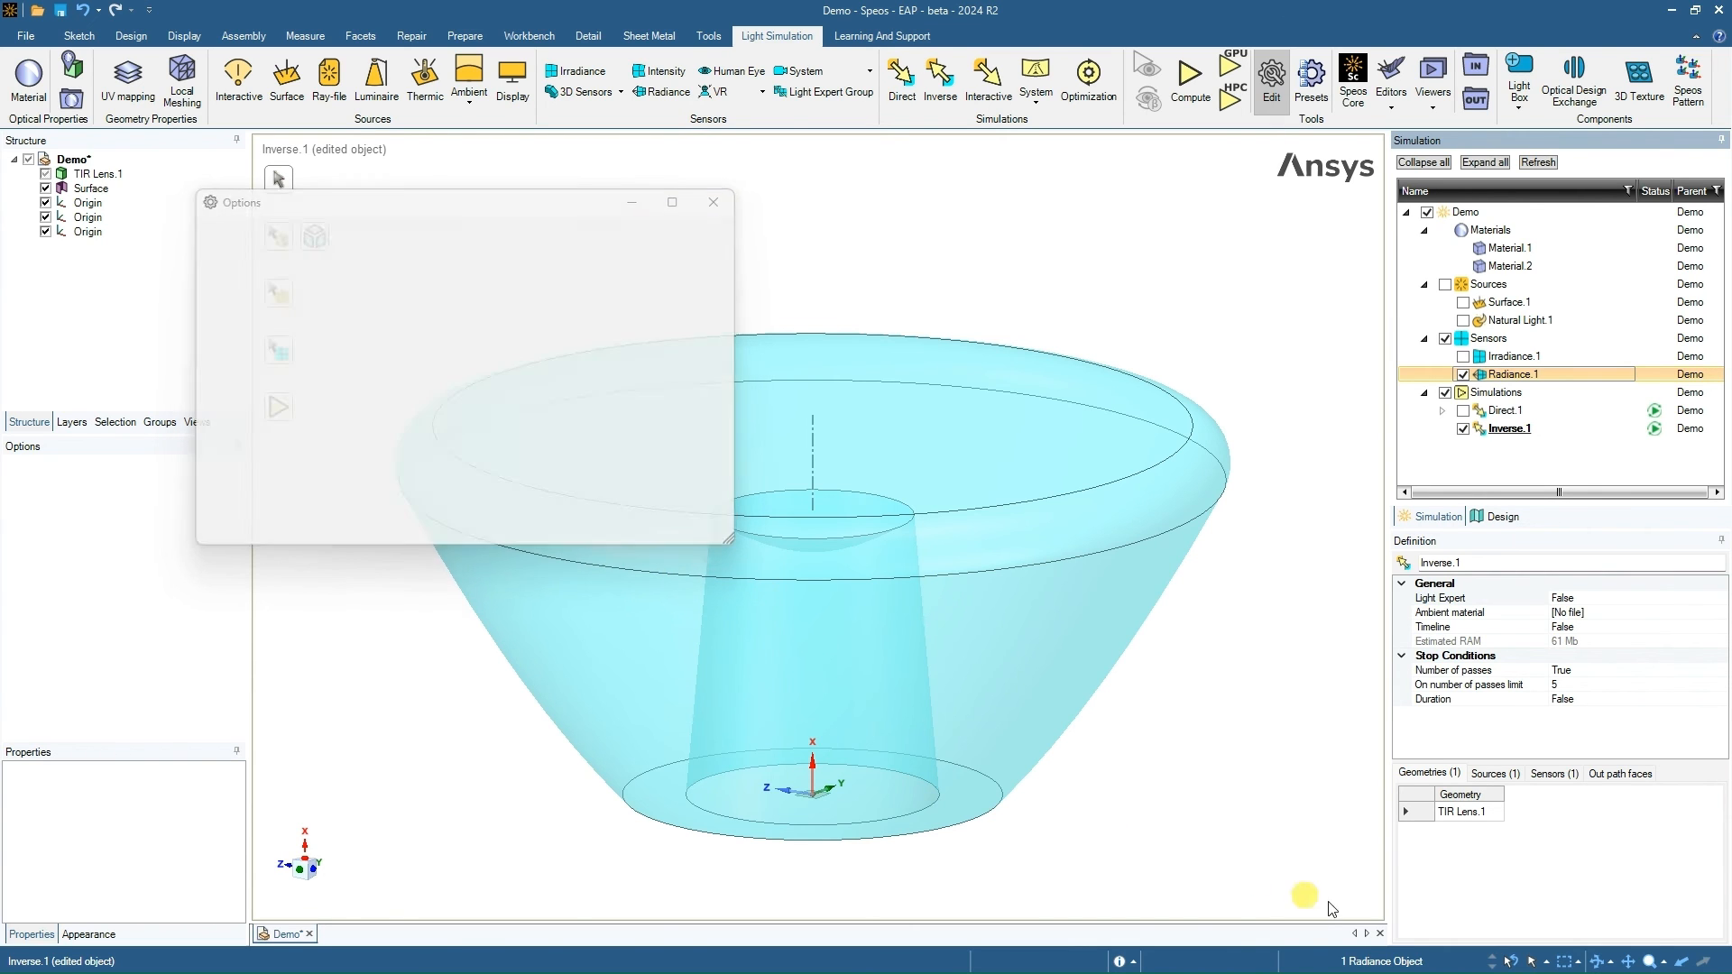
- Preview the meshing of TIR Lens.1 again with the fixed step mode and inspect the mesh density around the lens's central cavity
{"action": "right_click", "coordinate": [1479, 819]}
{"action": "left_click", "coordinate": [1519, 857]}
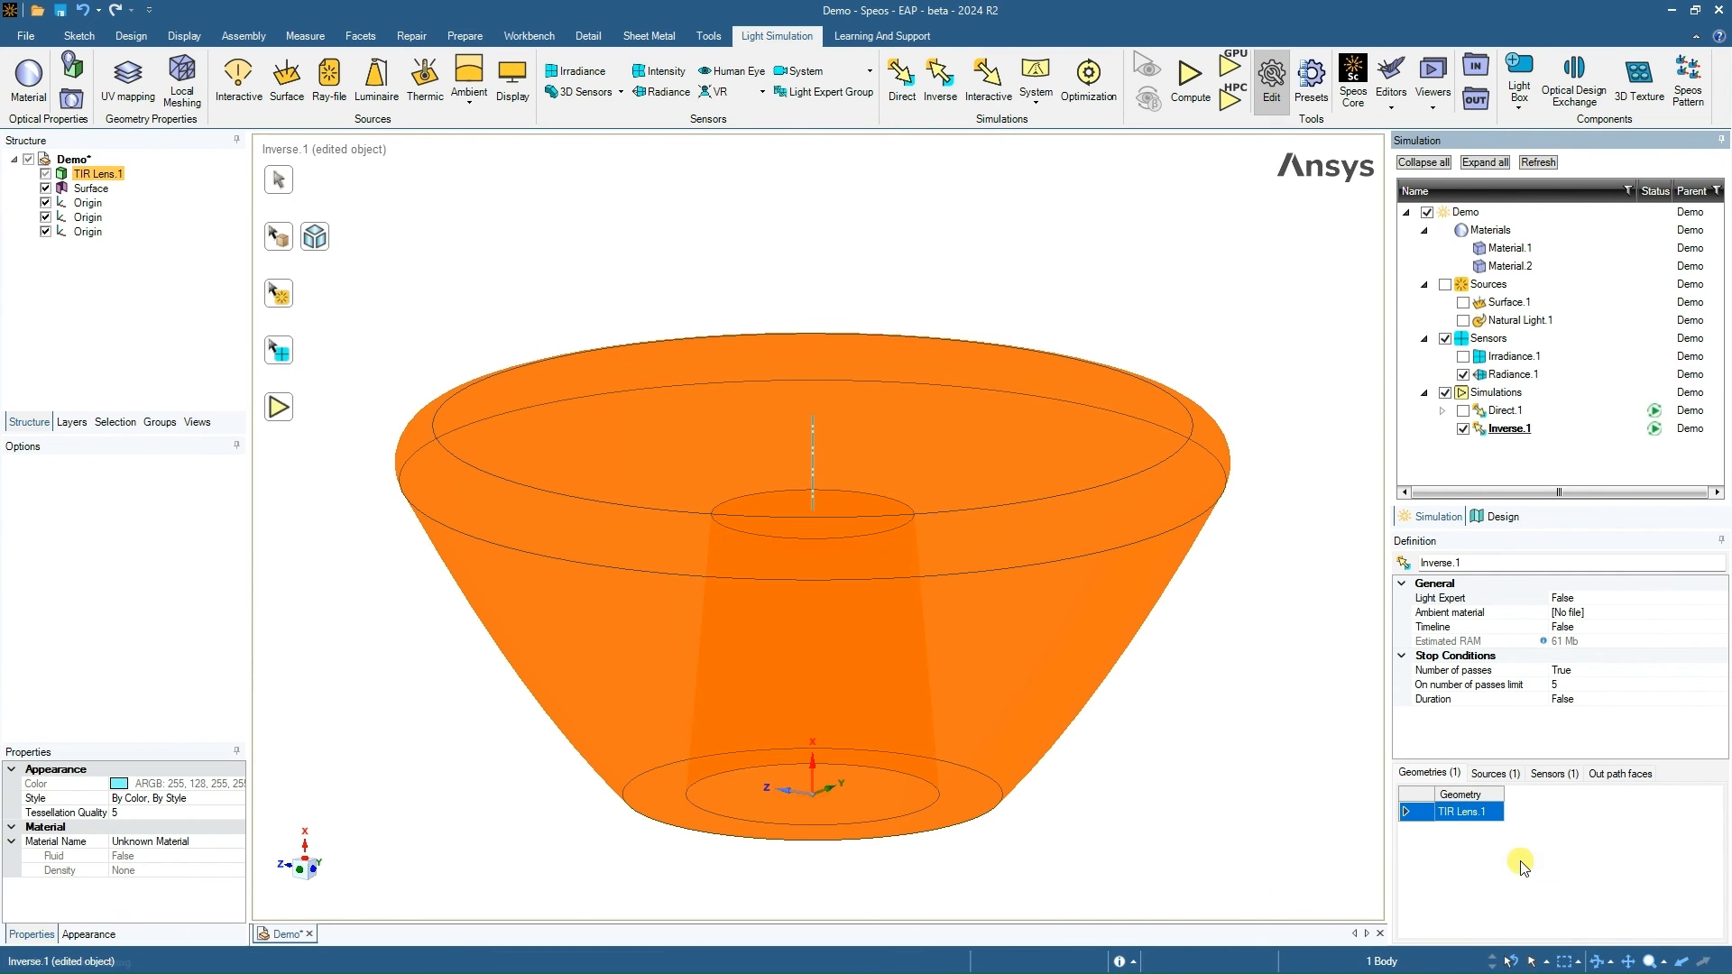
{"action": "scroll", "coordinate": [816, 572], "scroll_direction": "up", "scroll_amount": 4}
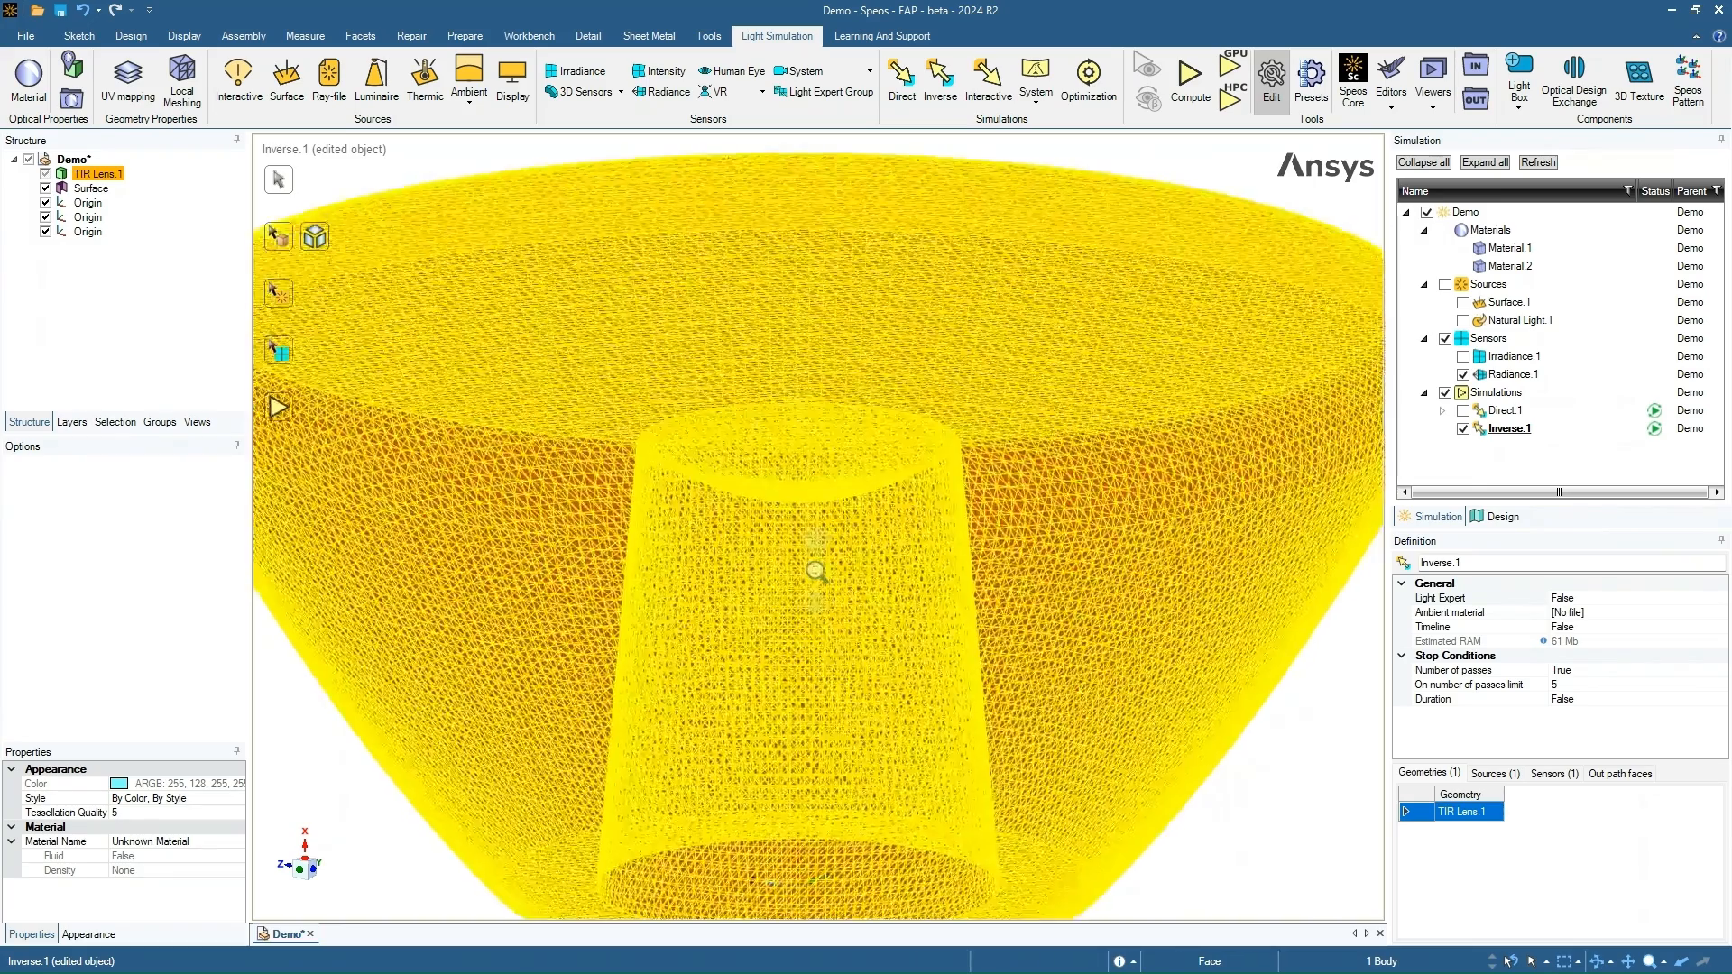
{"action": "scroll", "coordinate": [896, 678], "scroll_direction": "down", "scroll_amount": 4}
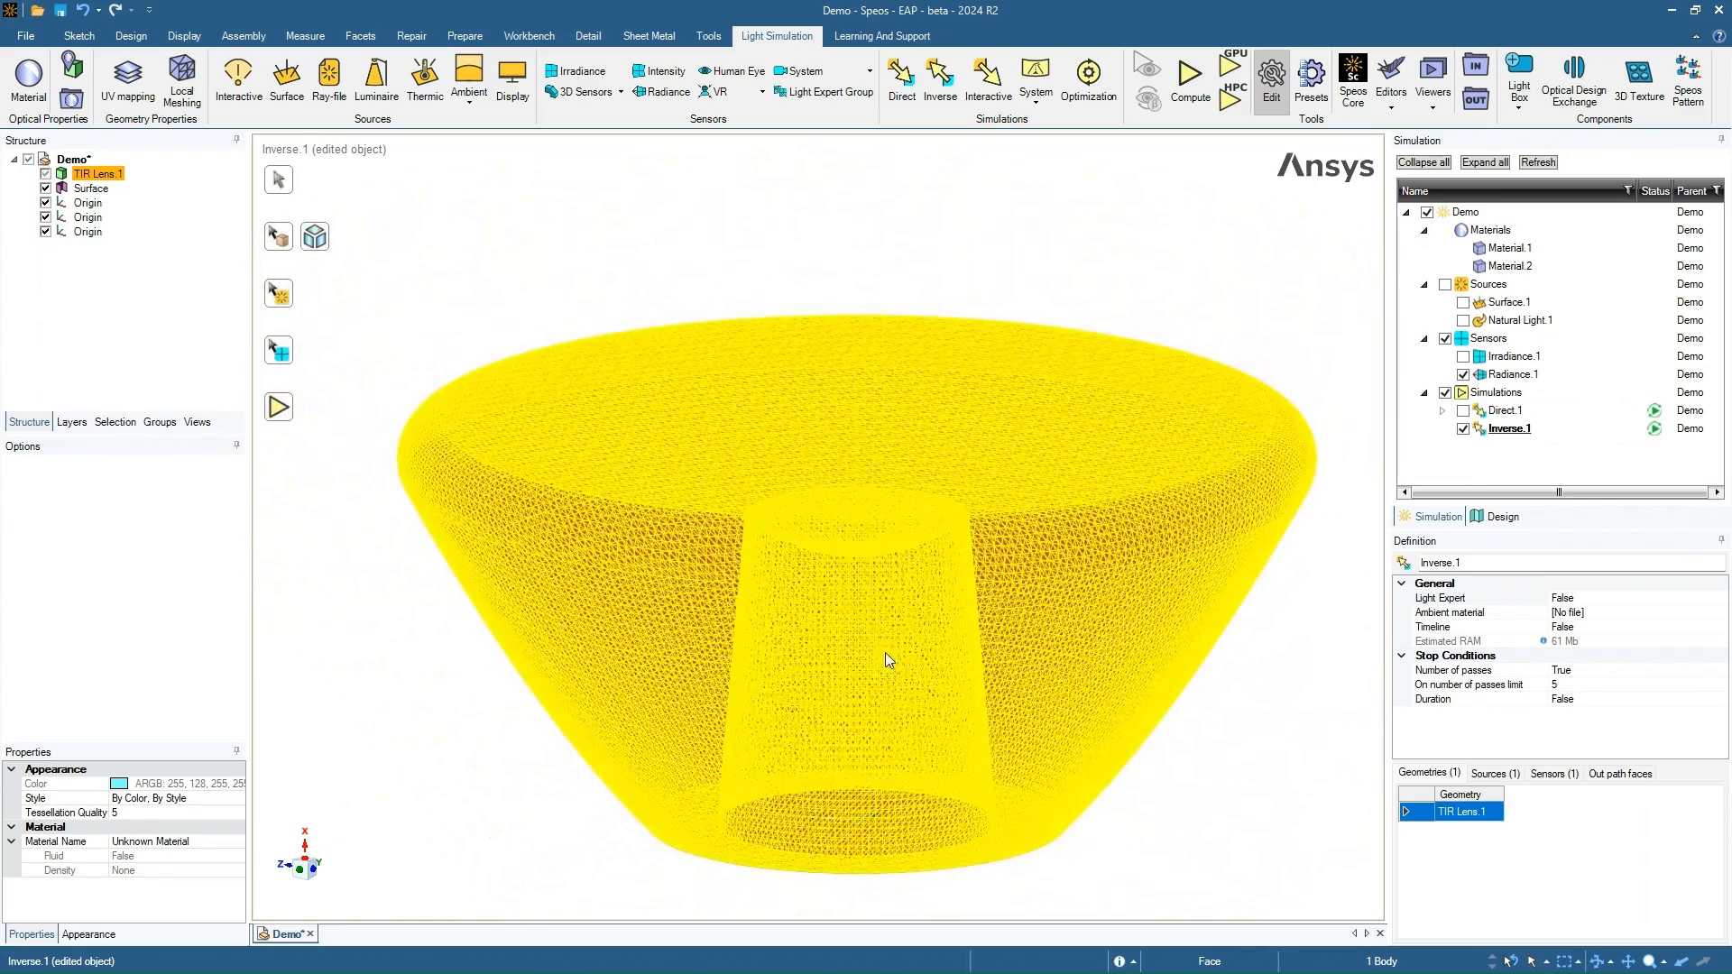
{"action": "left_click", "coordinate": [1212, 812]}
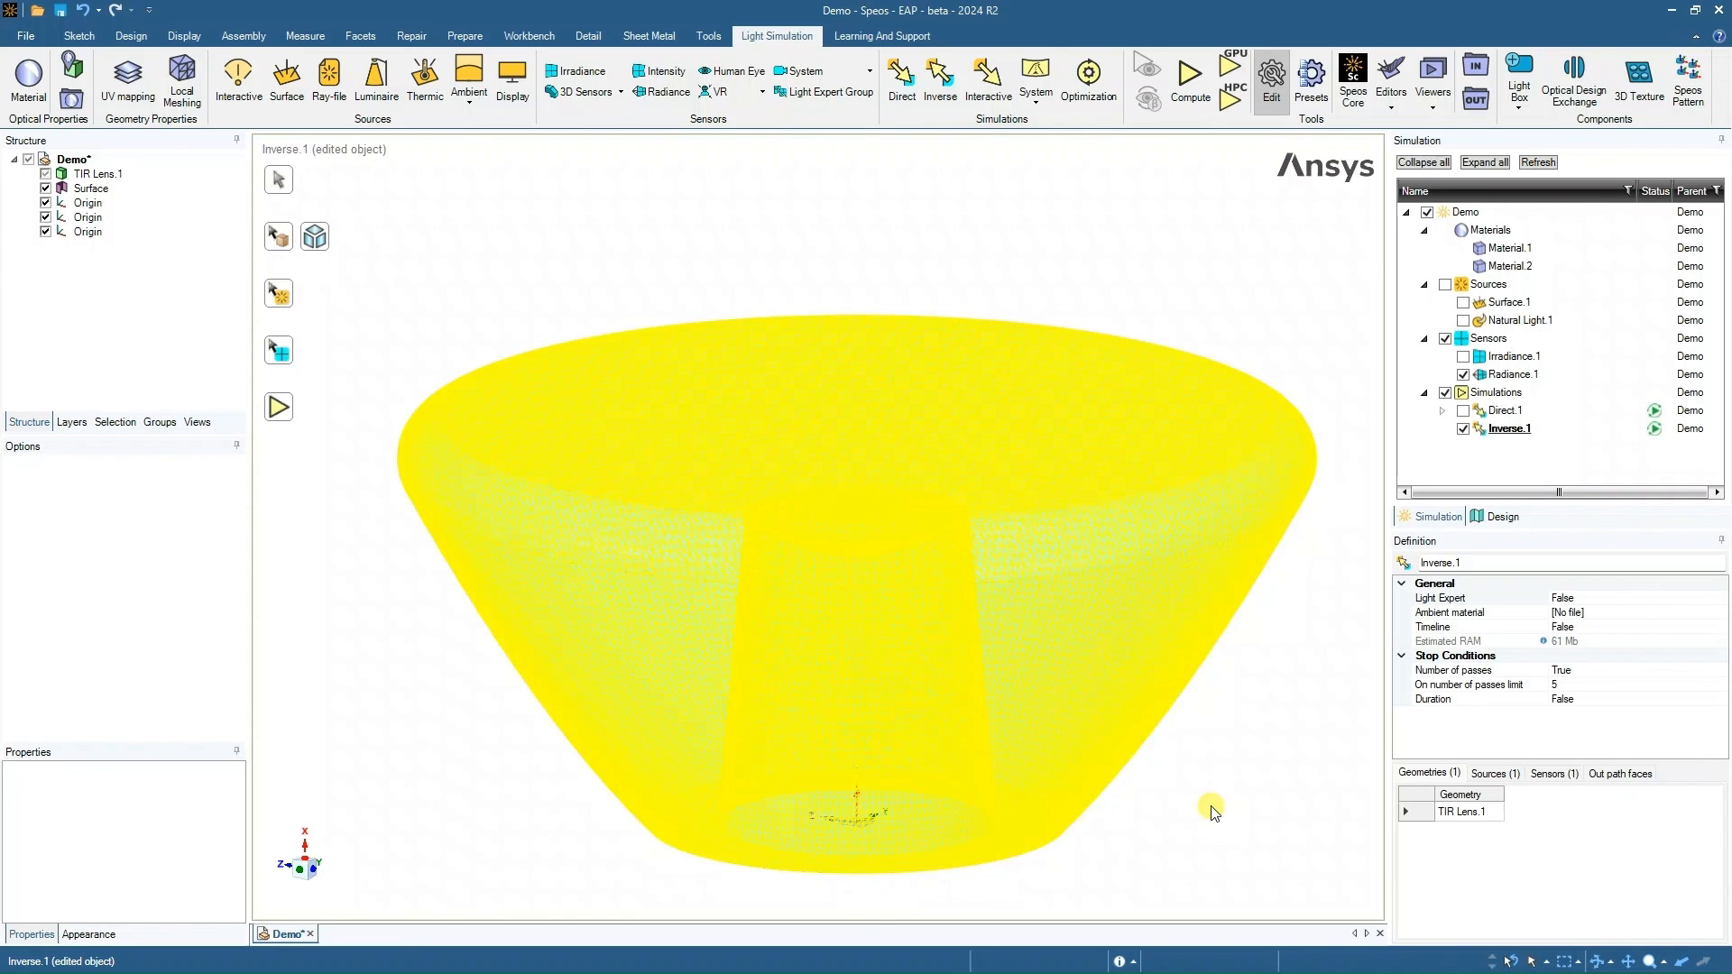
{"action": "middle_click_drag", "start_coordinate": [1211, 807], "coordinate": [1311, 703]}
- Launch the live preview of Inverse.1 again and set its display mode to Human vision
{"action": "left_click", "coordinate": [1533, 429]}
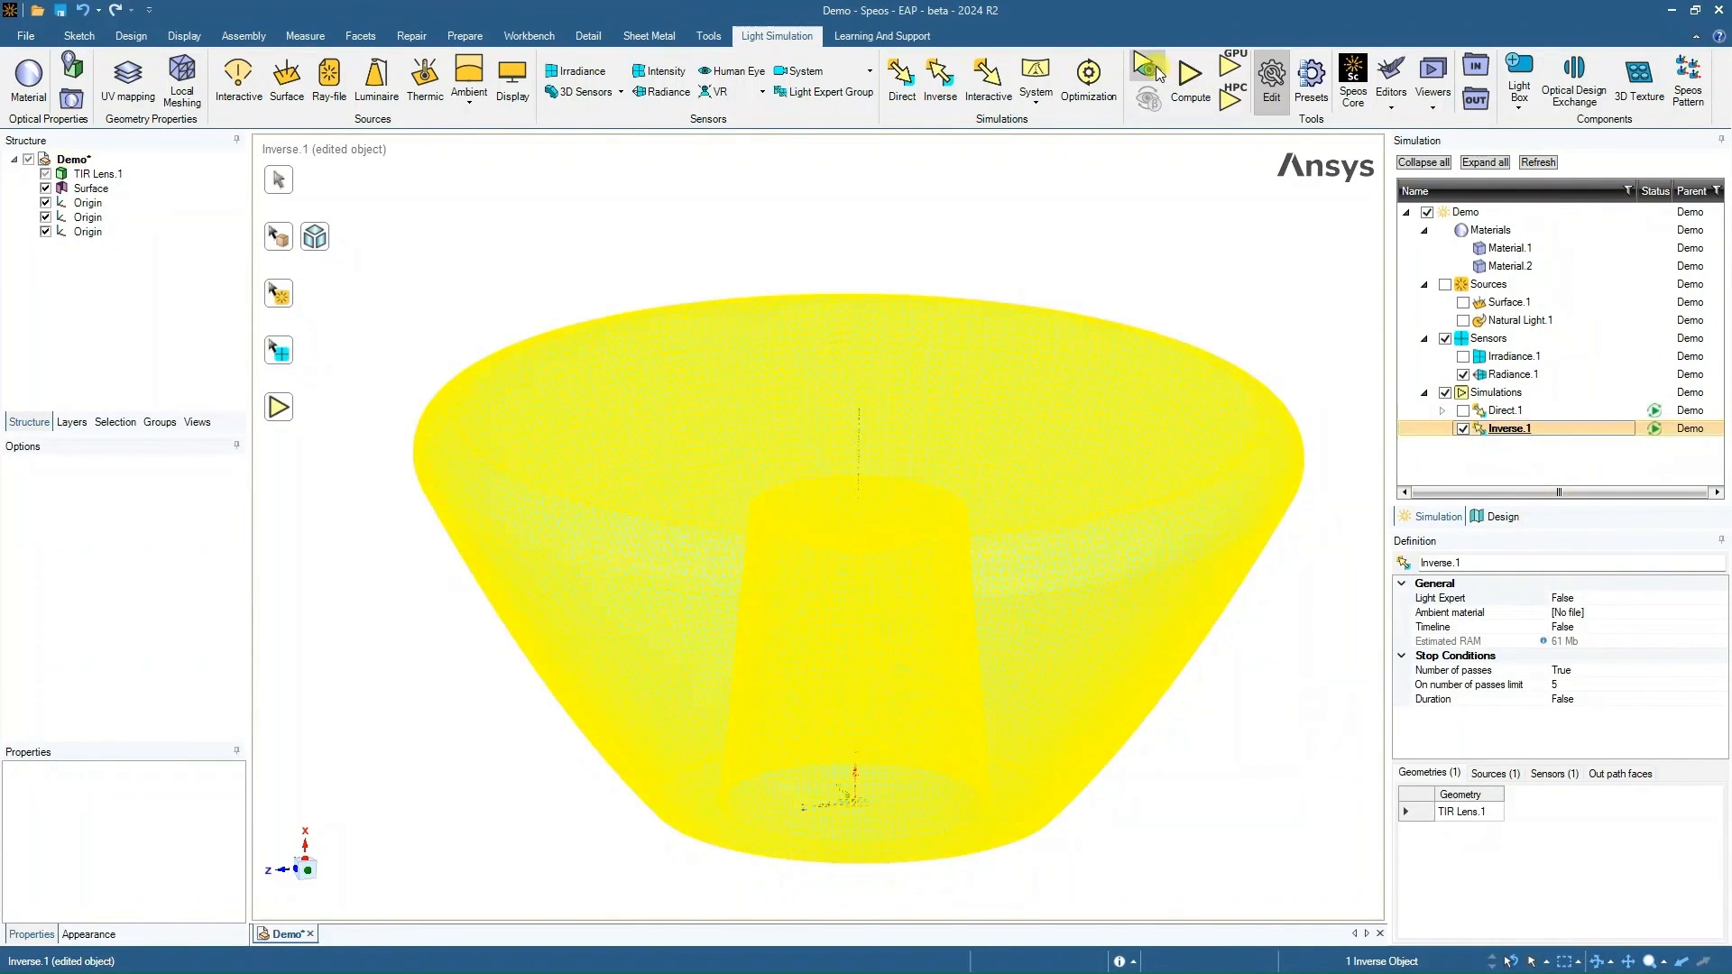
{"action": "left_click", "coordinate": [1155, 66]}
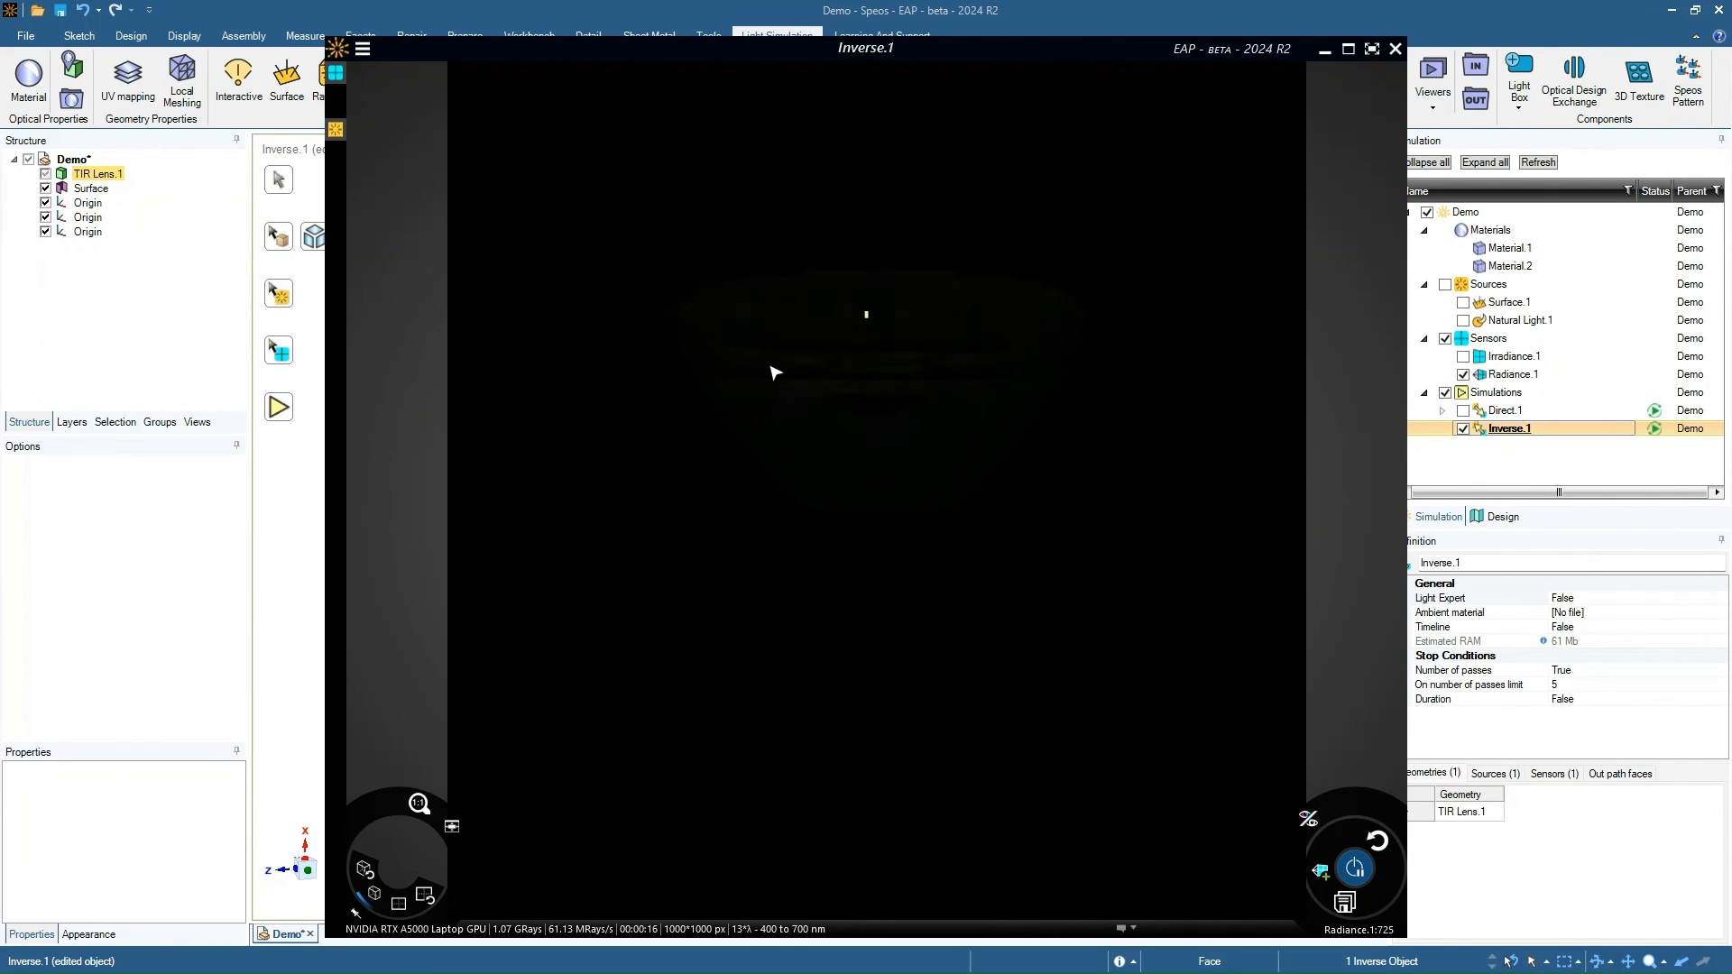
{"action": "mouse_move", "coordinate": [1333, 795]}
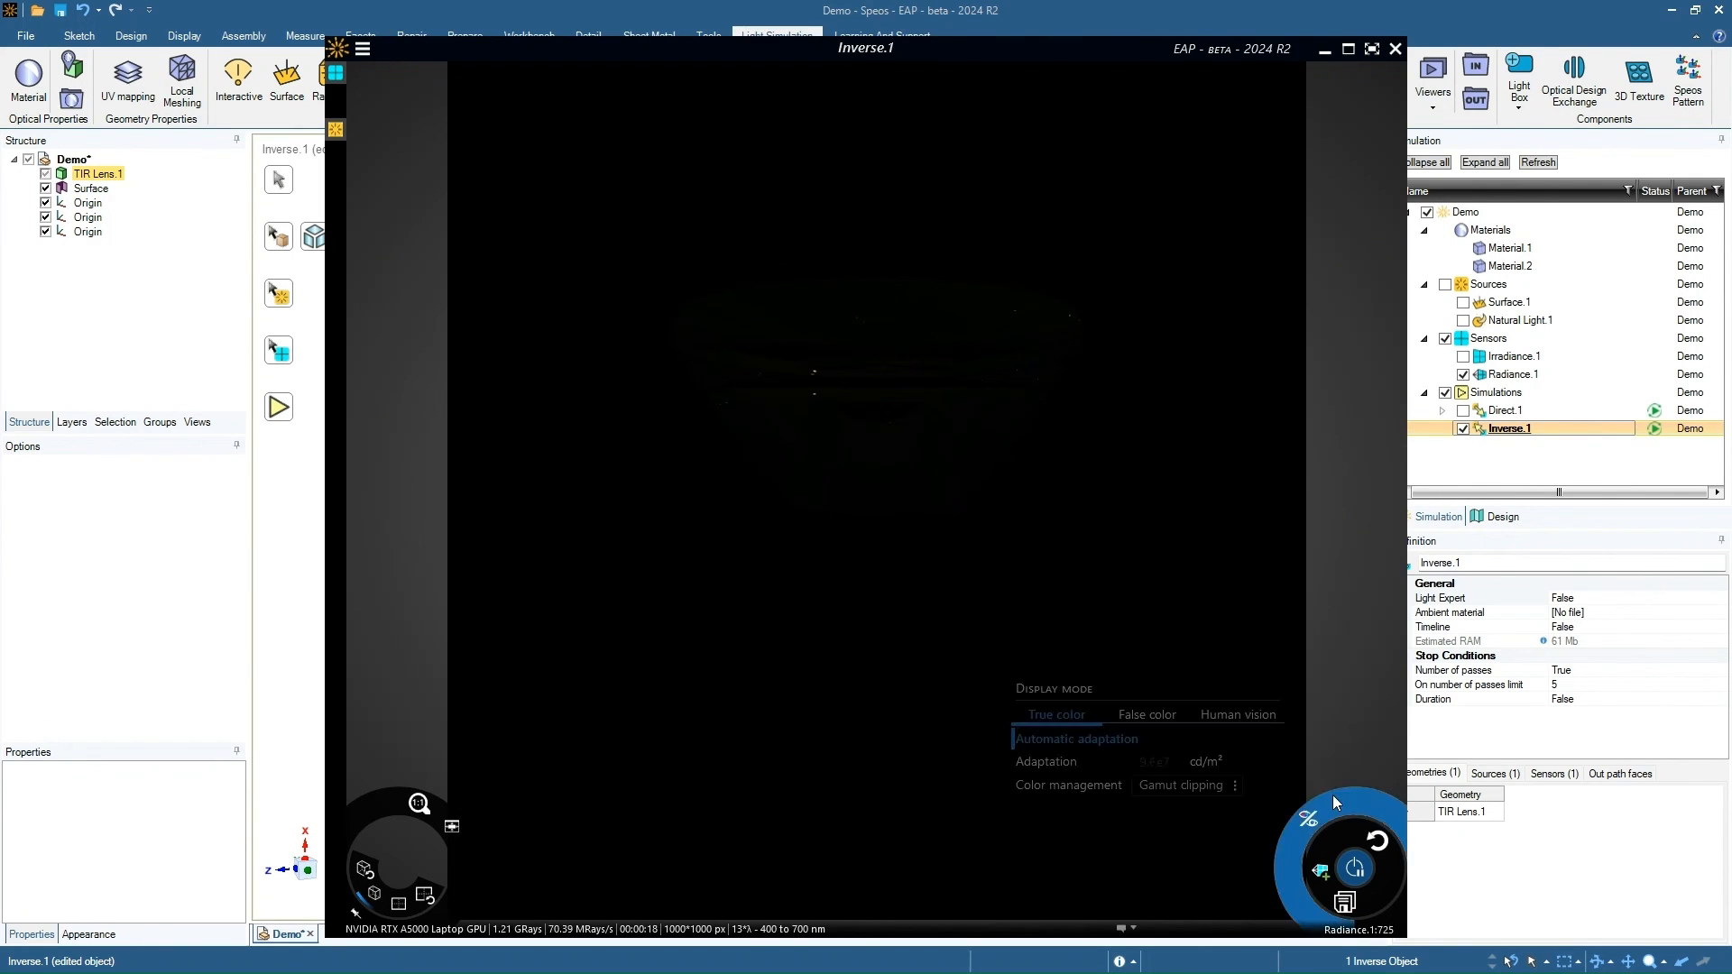
{"action": "left_click", "coordinate": [1248, 718]}
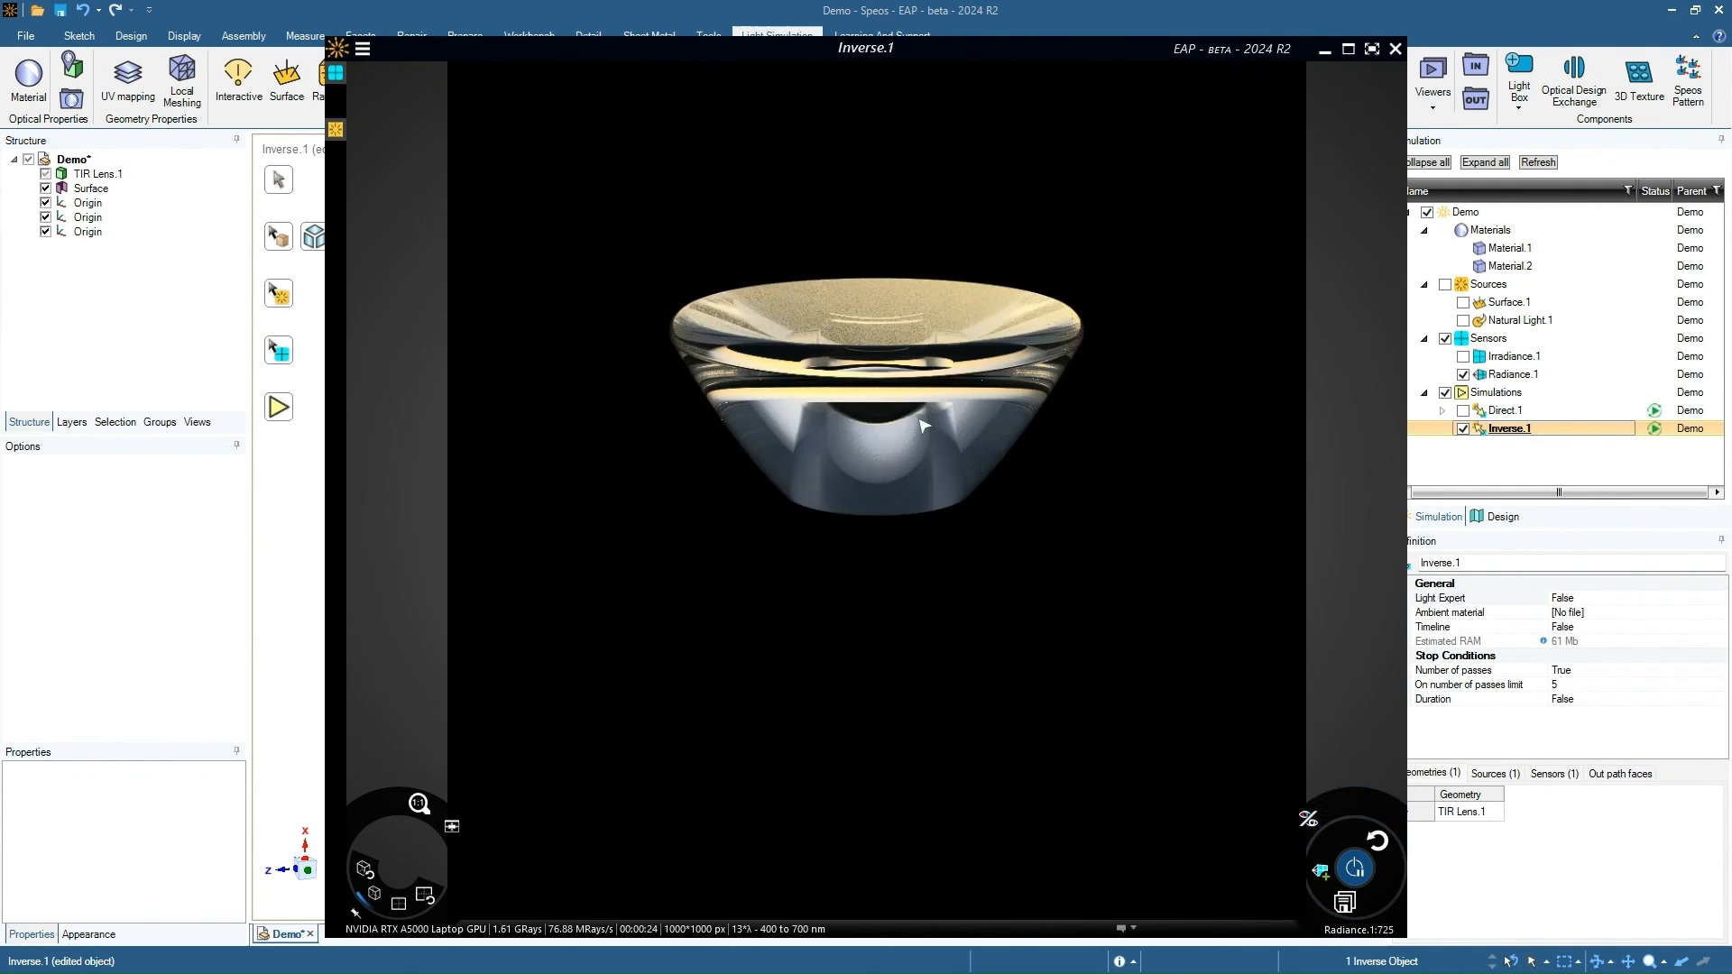
- Enlarge the lens in the live preview and switch the preview to full-screen mode
{"action": "scroll", "coordinate": [903, 395], "scroll_direction": "up", "scroll_amount": 1}
{"action": "scroll", "coordinate": [903, 396], "scroll_direction": "up", "scroll_amount": 2}
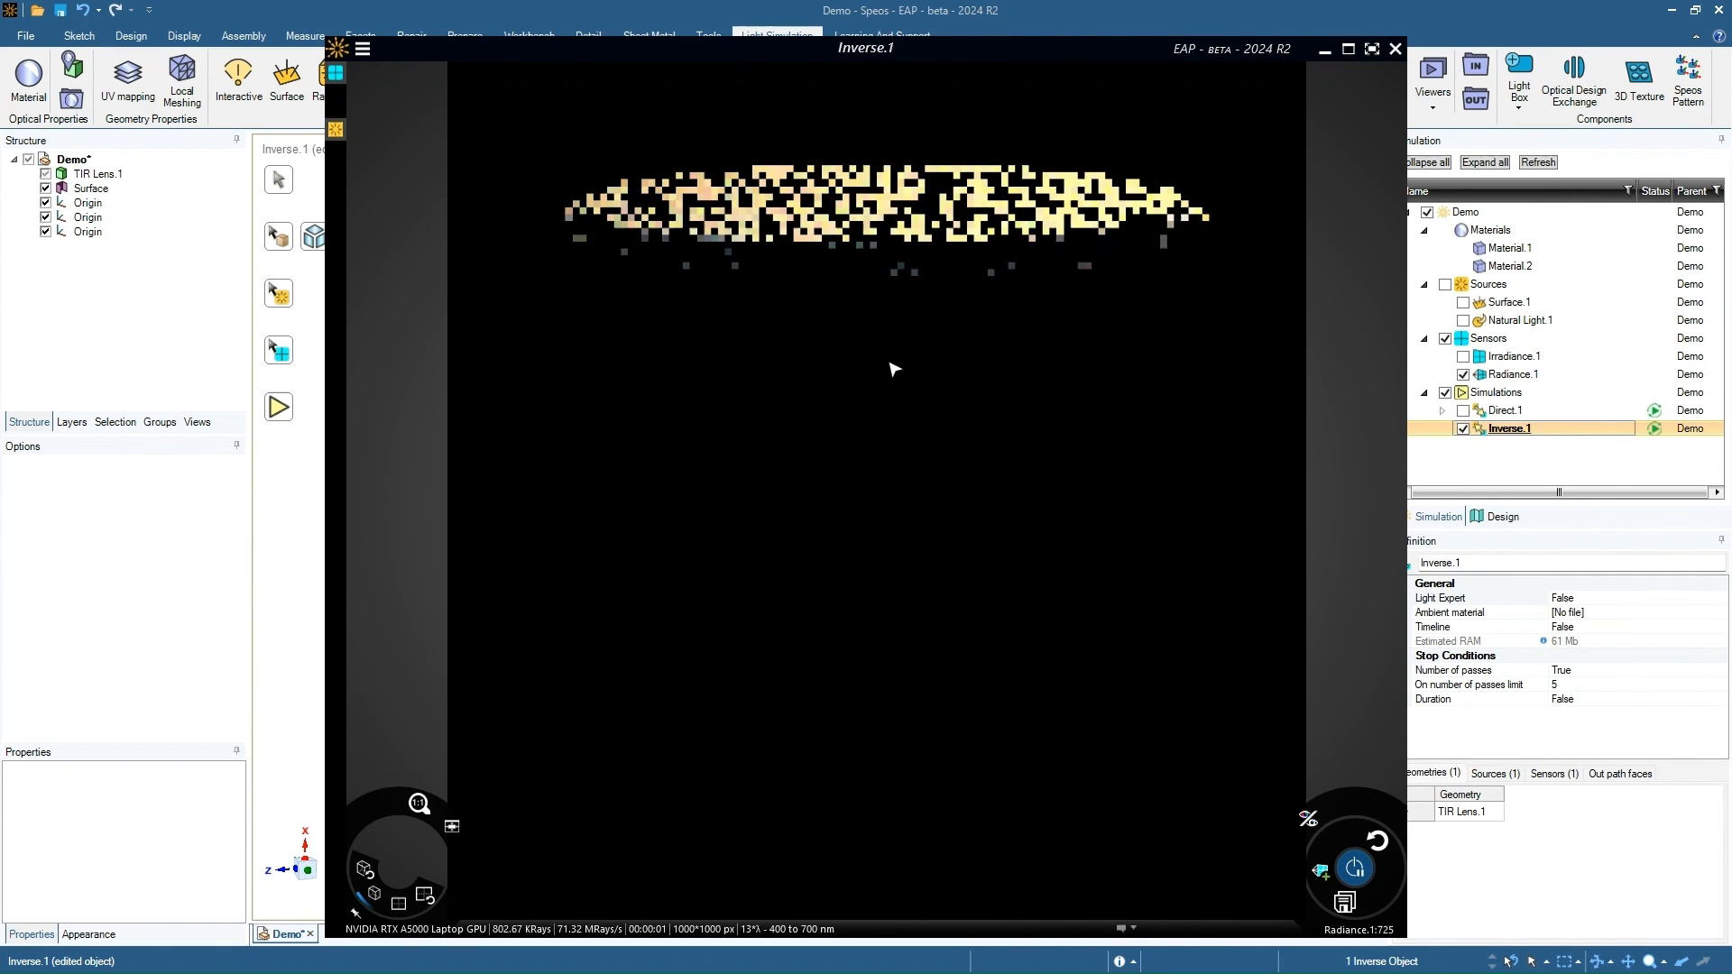
{"action": "left_click", "coordinate": [1370, 46]}
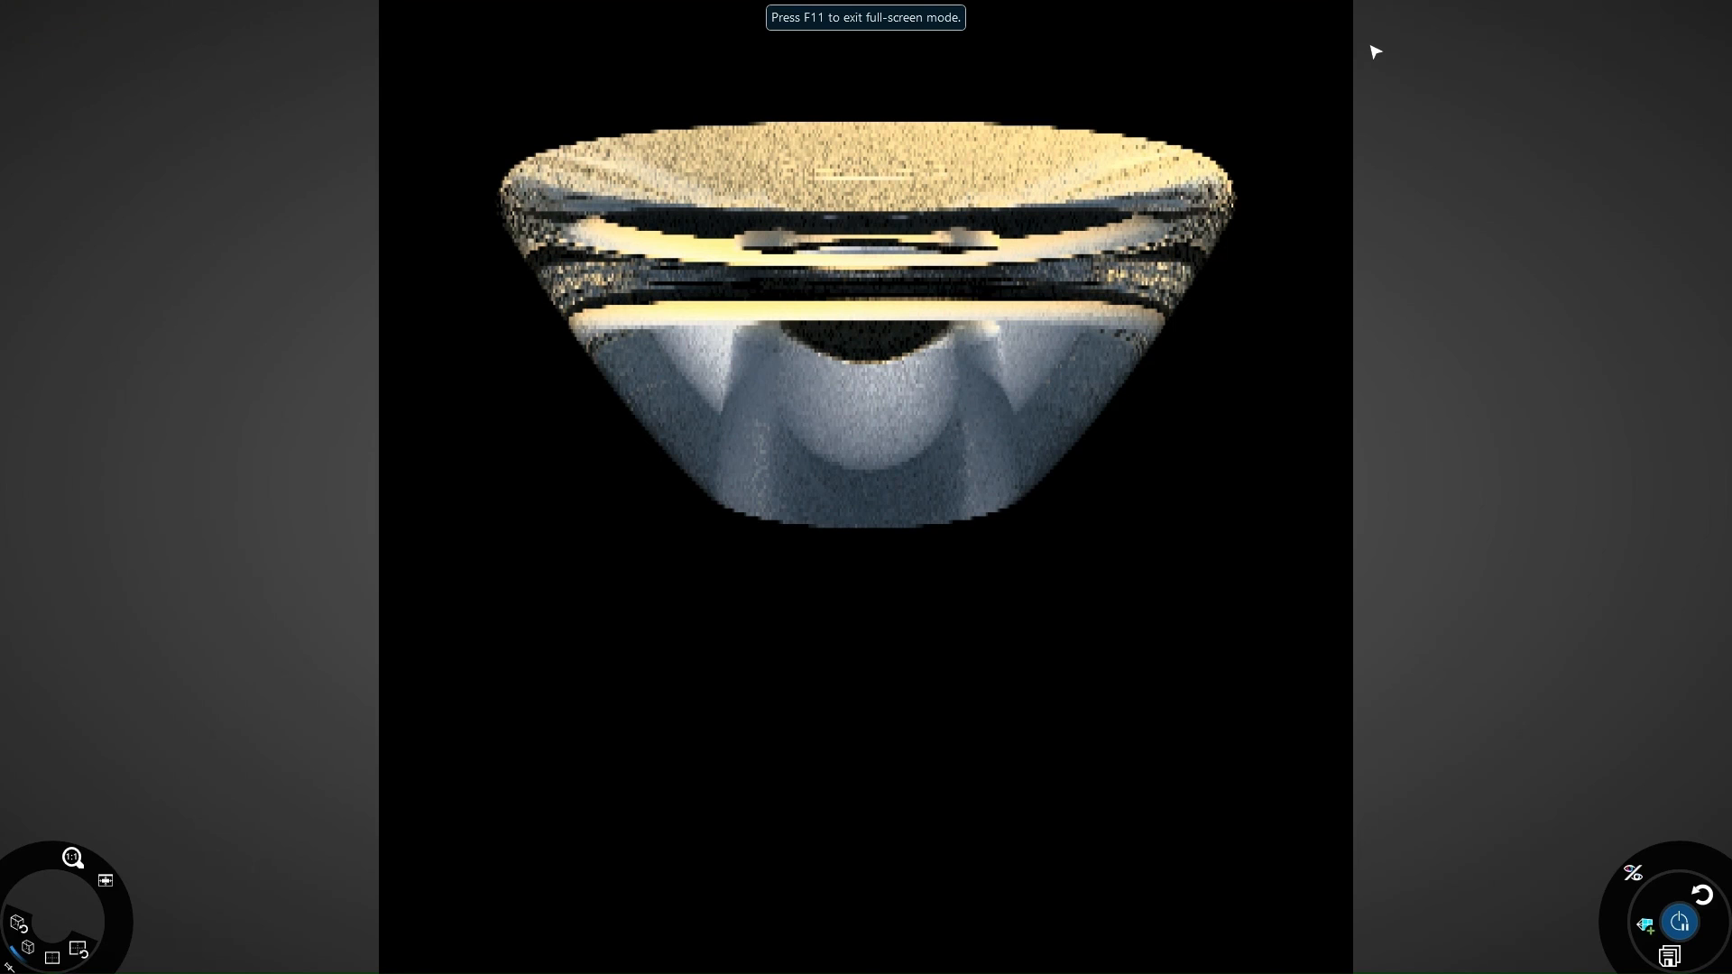